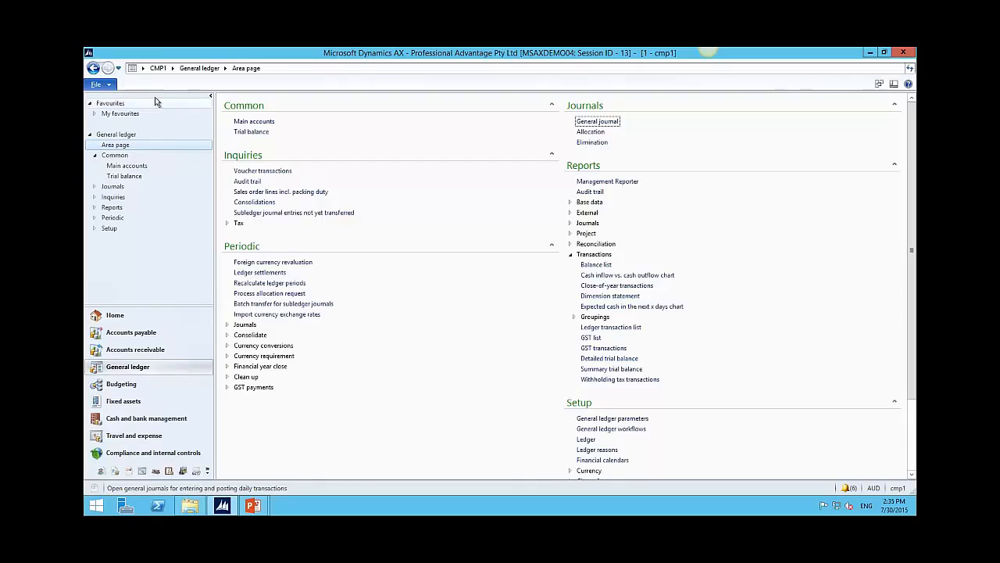
{"action": "left_click", "coordinate": [142, 69]}
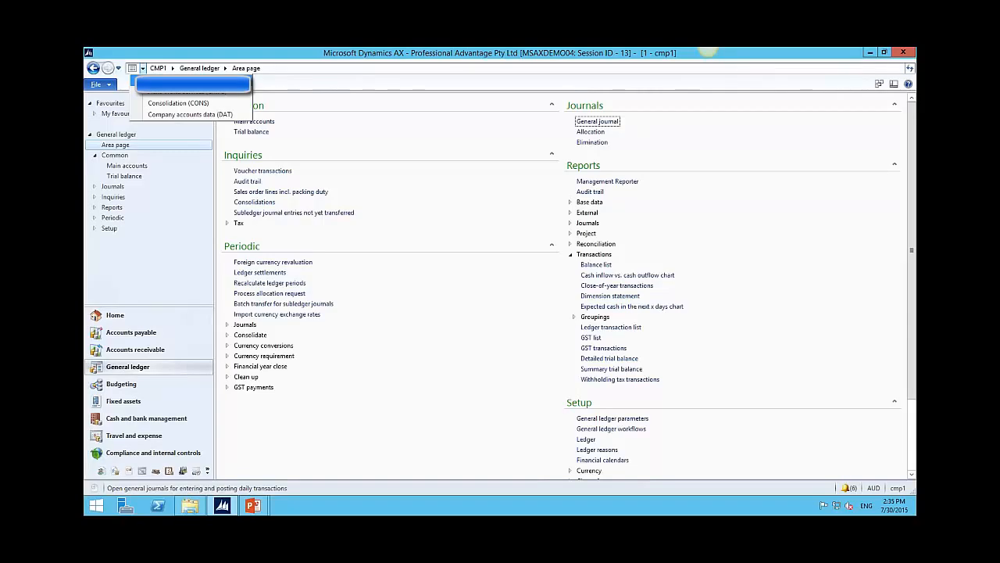
{"action": "left_click", "coordinate": [173, 69]}
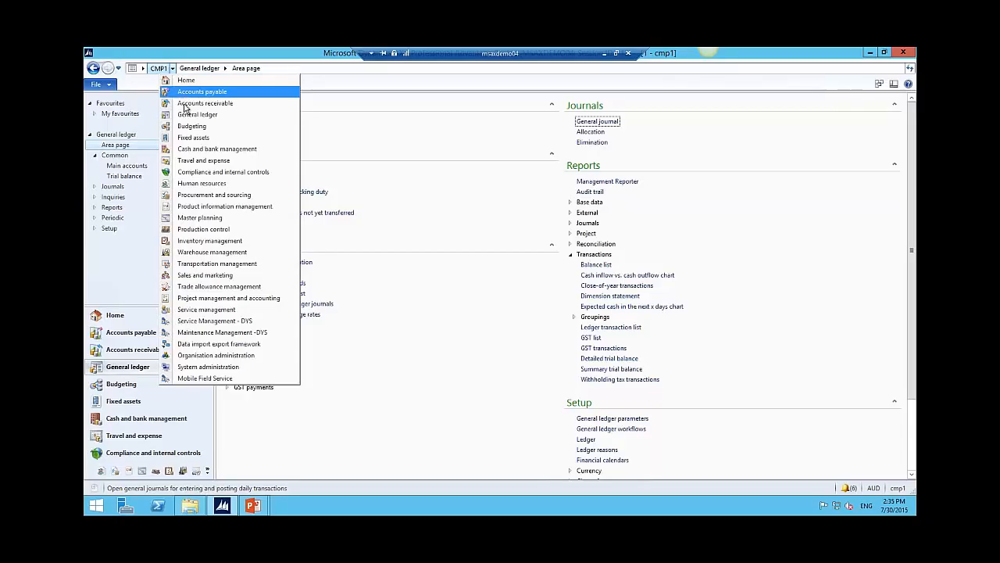
{"action": "left_click", "coordinate": [161, 55]}
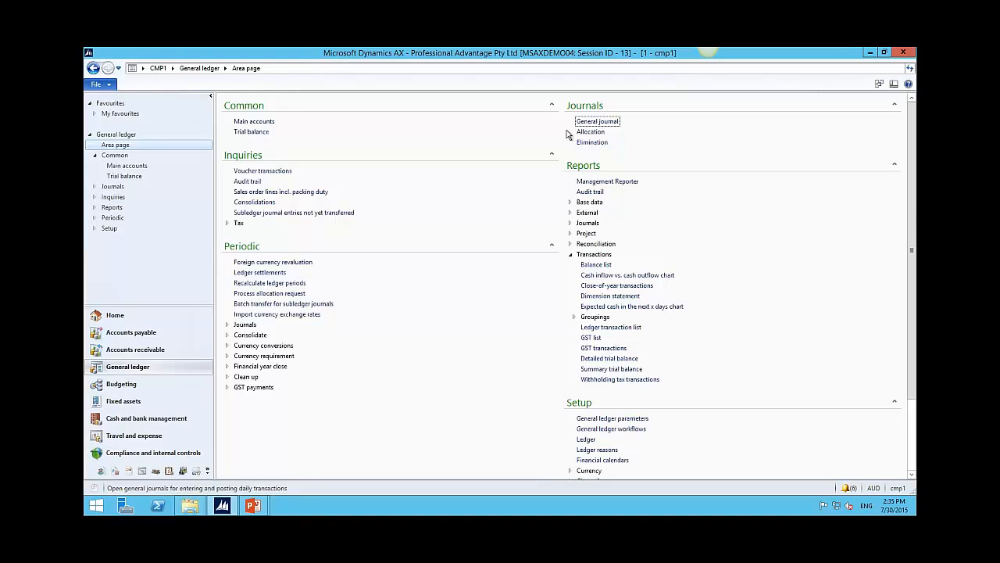
{"action": "left_click", "coordinate": [266, 124]}
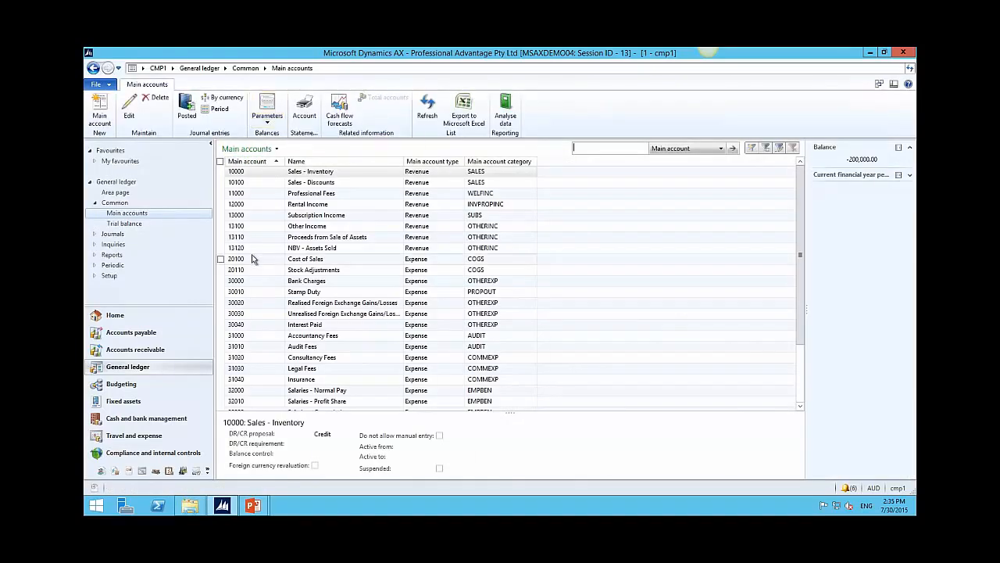
{"action": "left_click", "coordinate": [333, 248]}
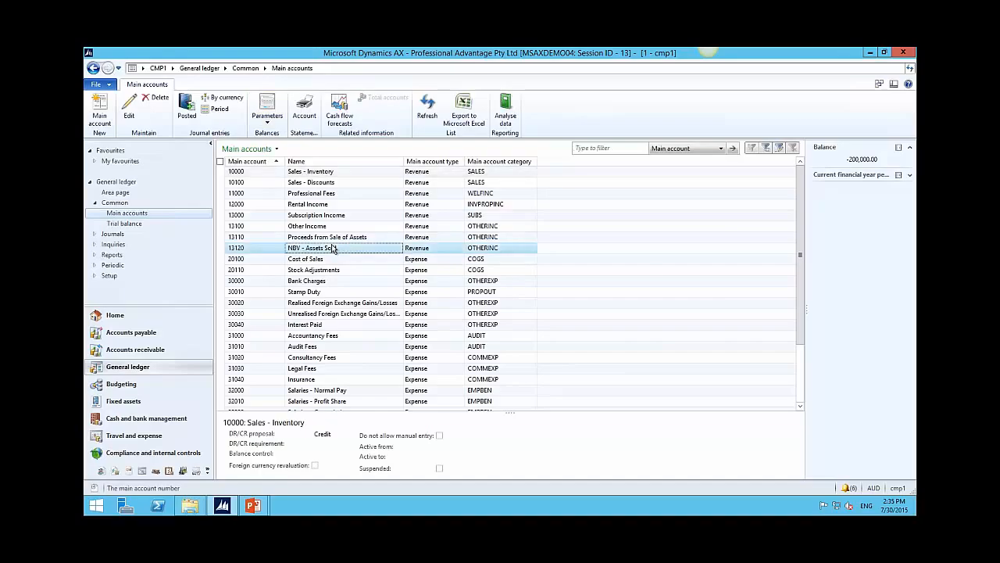
{"action": "double_click", "coordinate": [333, 248]}
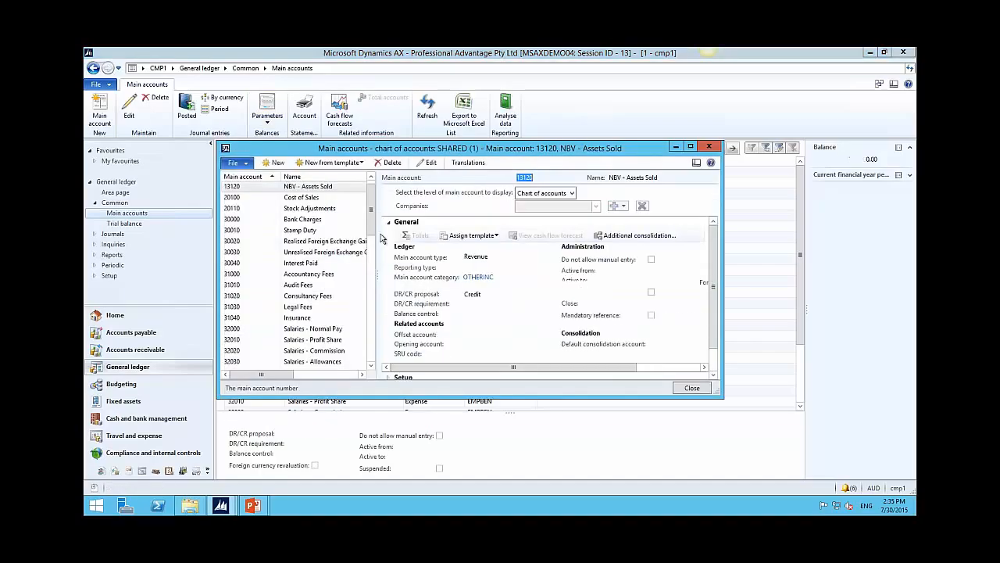
{"action": "left_click", "coordinate": [479, 277]}
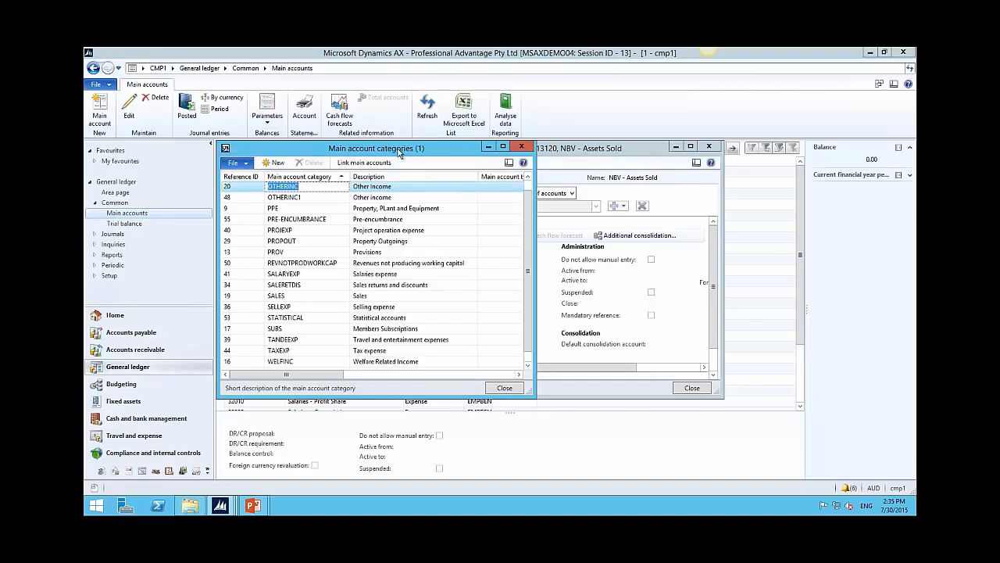
{"action": "left_click", "coordinate": [199, 69]}
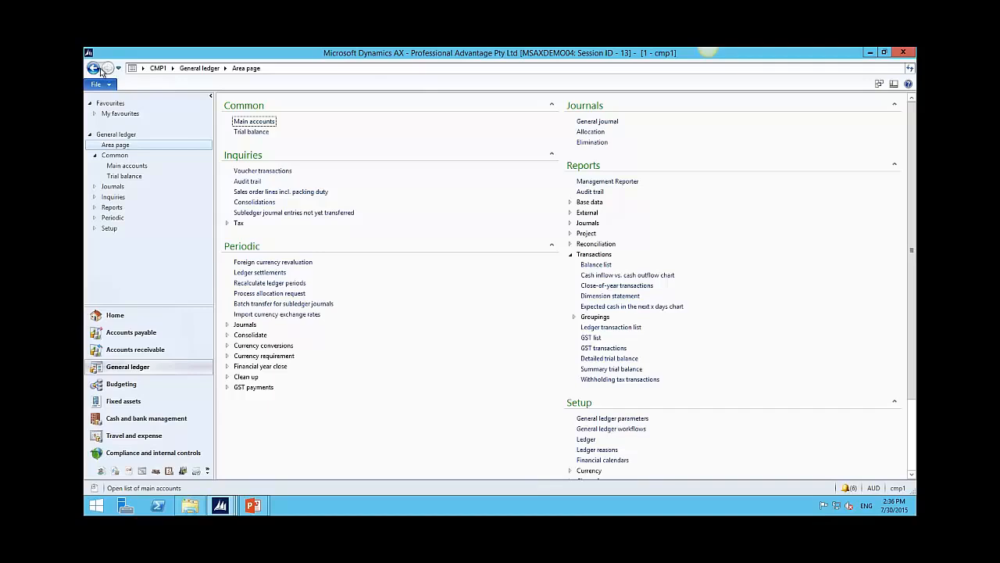
Step: Open the Accounts payable All vendors list
{"action": "left_click", "coordinate": [173, 69]}
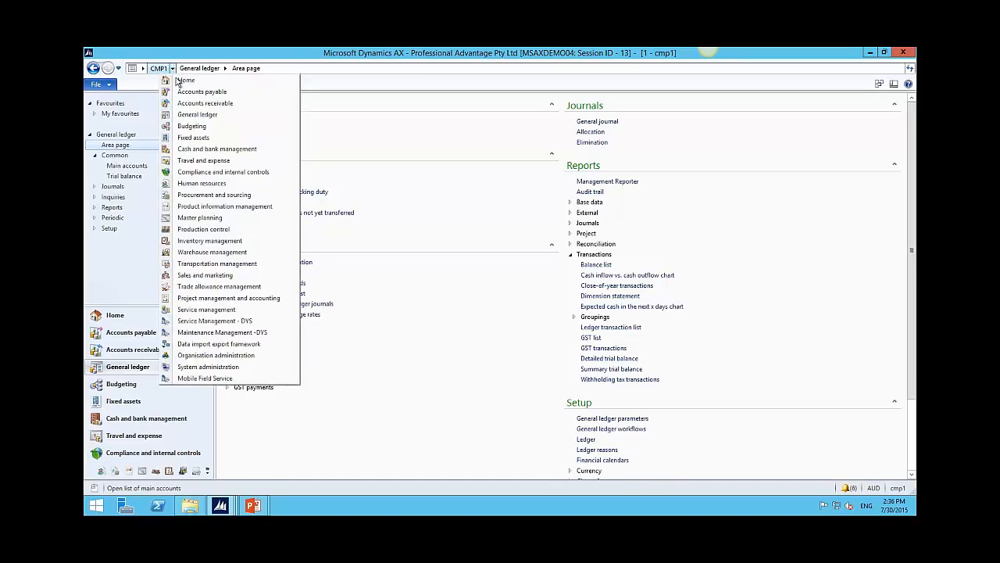
{"action": "left_click", "coordinate": [179, 92]}
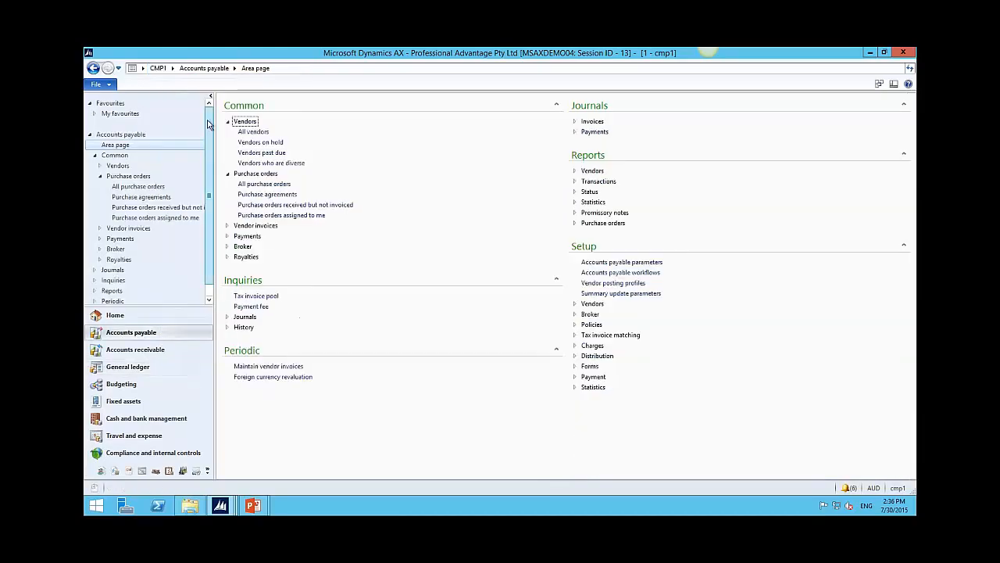
{"action": "left_click", "coordinate": [254, 132]}
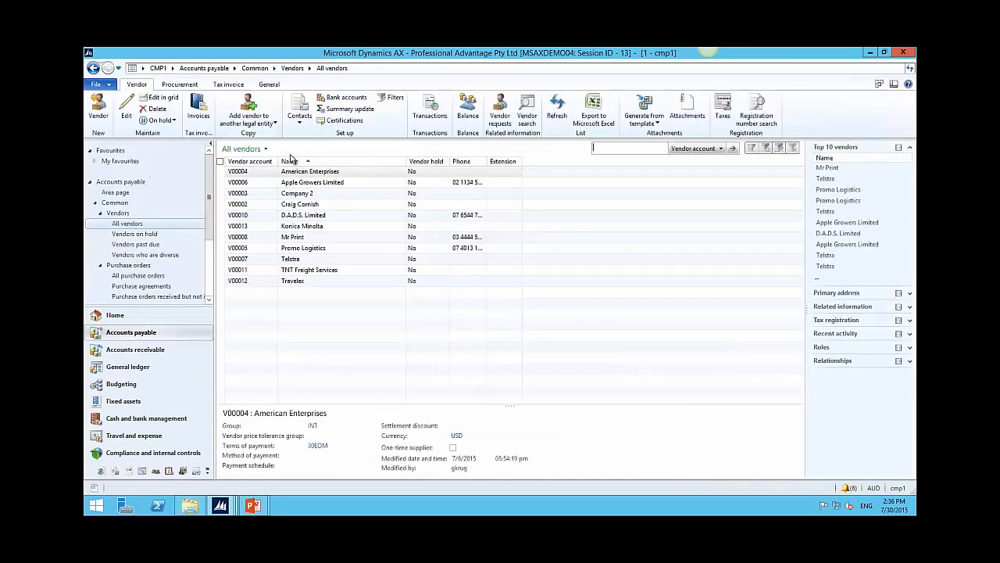
Step: Filter the vendors on the Phone field with * so only those with phone numbers remain
{"action": "right_click", "coordinate": [455, 185]}
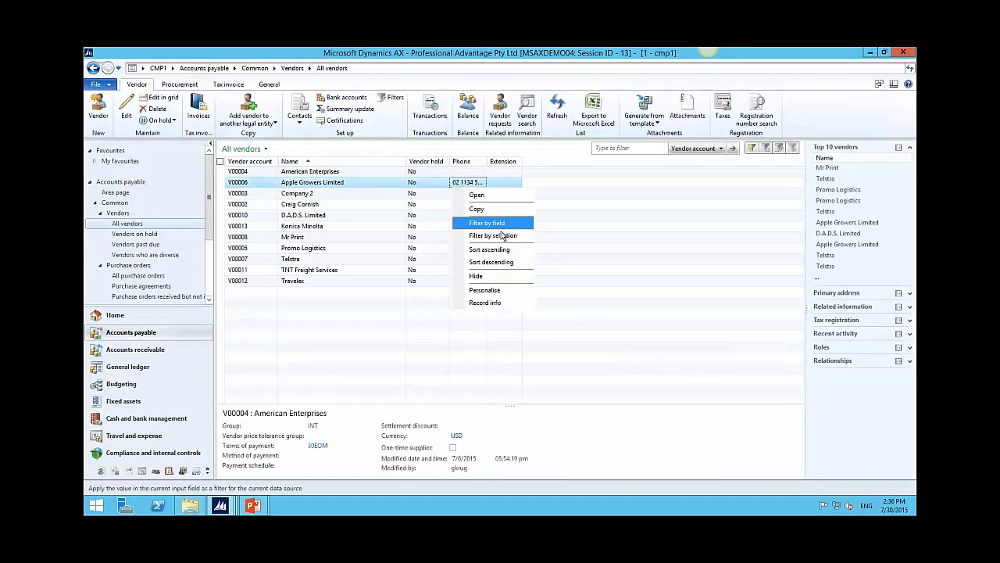
{"action": "left_click", "coordinate": [491, 223]}
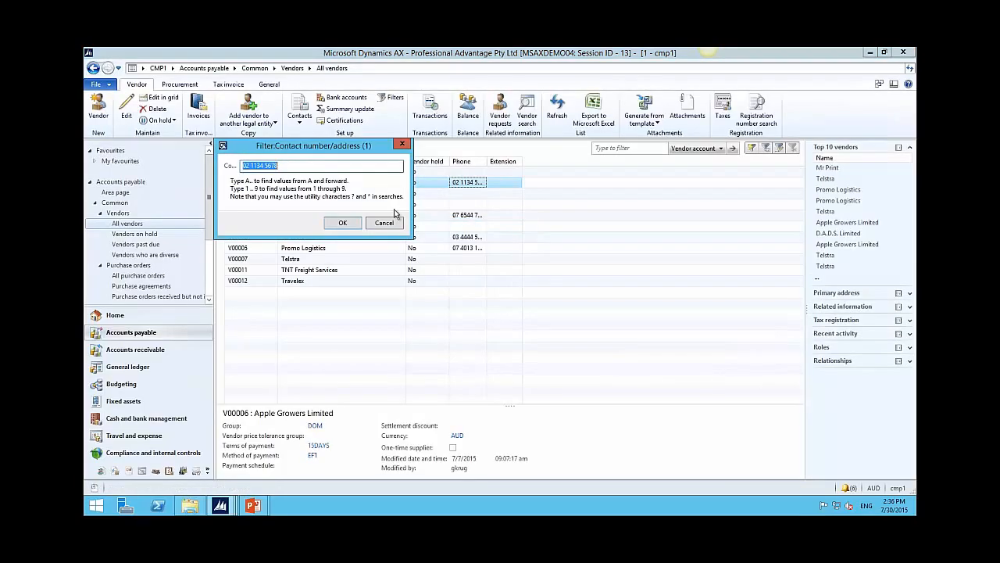
{"action": "type", "text": "*"}
{"action": "key", "text": "Return"}
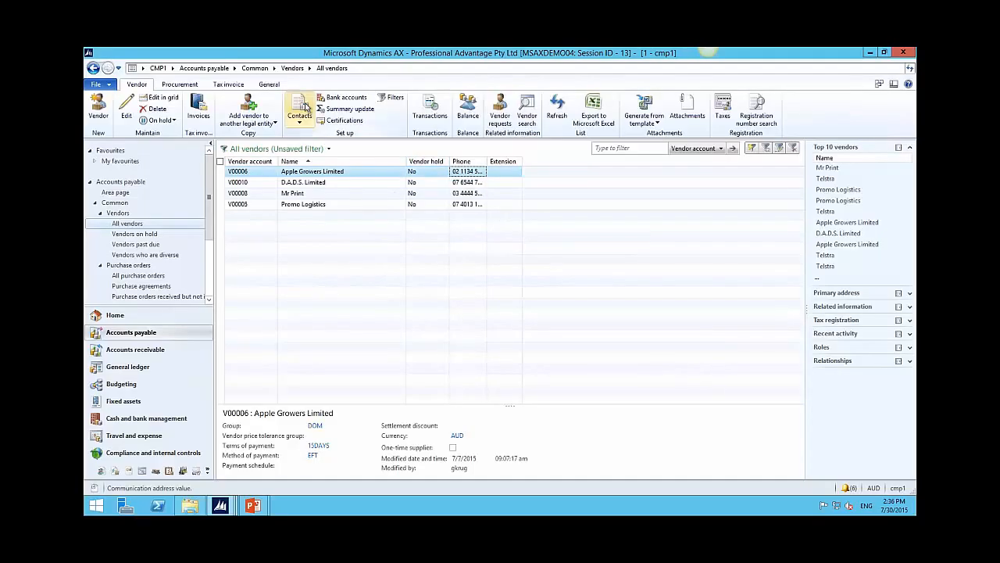
Step: Visit the Accounts payable area page, then open and close the Tax invoice pool under Status
{"action": "left_click", "coordinate": [202, 69]}
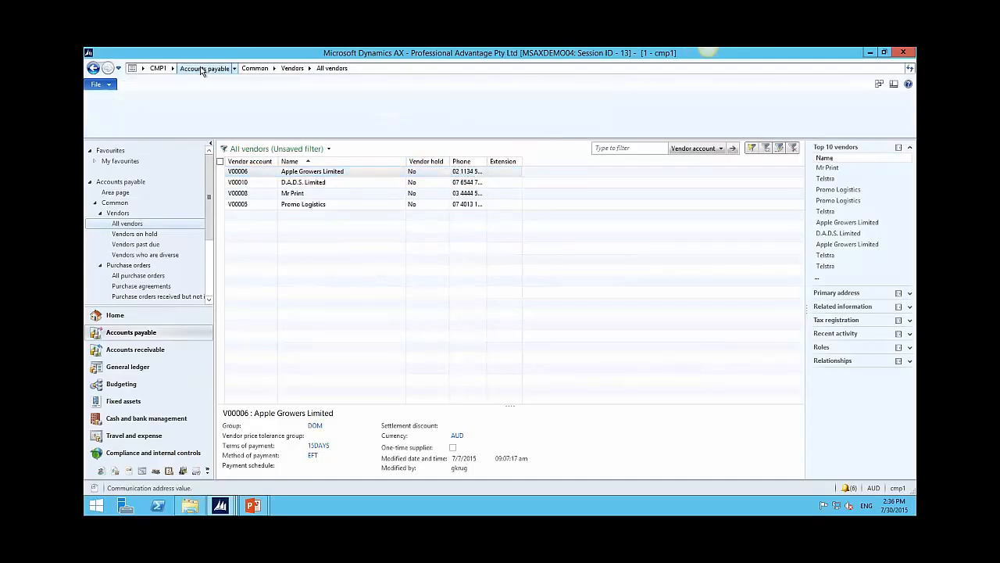
{"action": "left_click", "coordinate": [590, 192]}
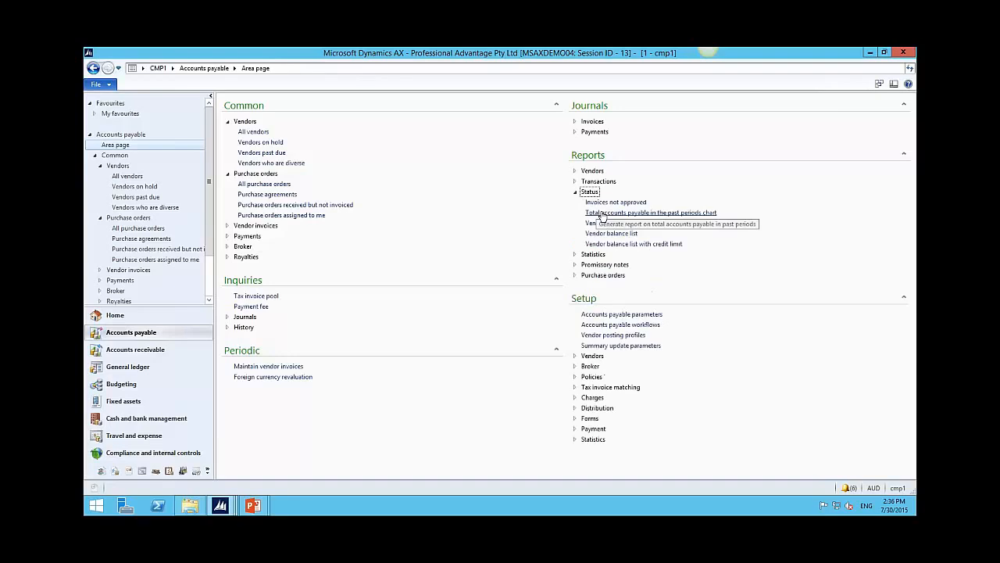
{"action": "left_click", "coordinate": [256, 296]}
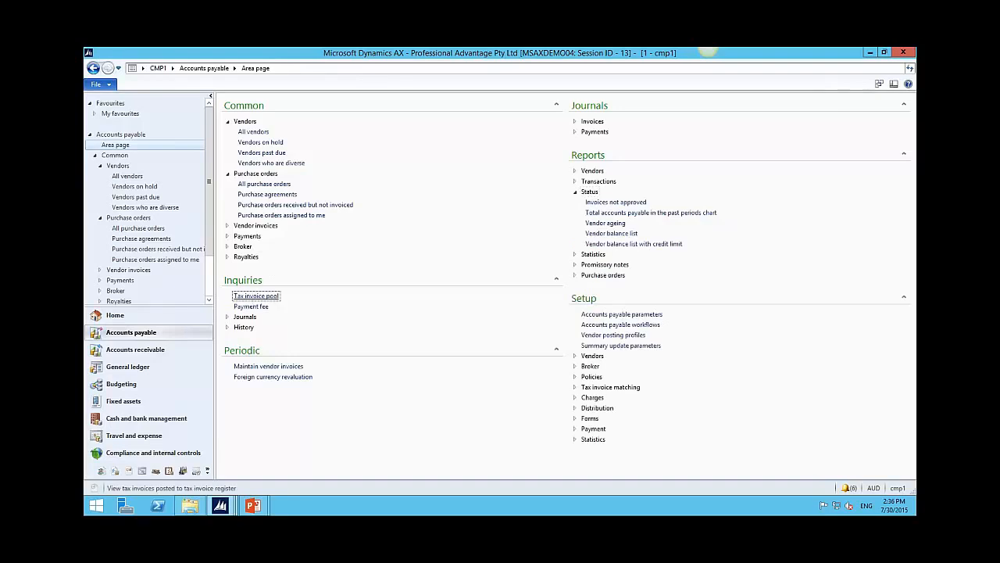
{"action": "left_click", "coordinate": [820, 94]}
Step: Step back through earlier pages, then reopen Accounts payable > All vendors without the phone filter
{"action": "left_click", "coordinate": [92, 69]}
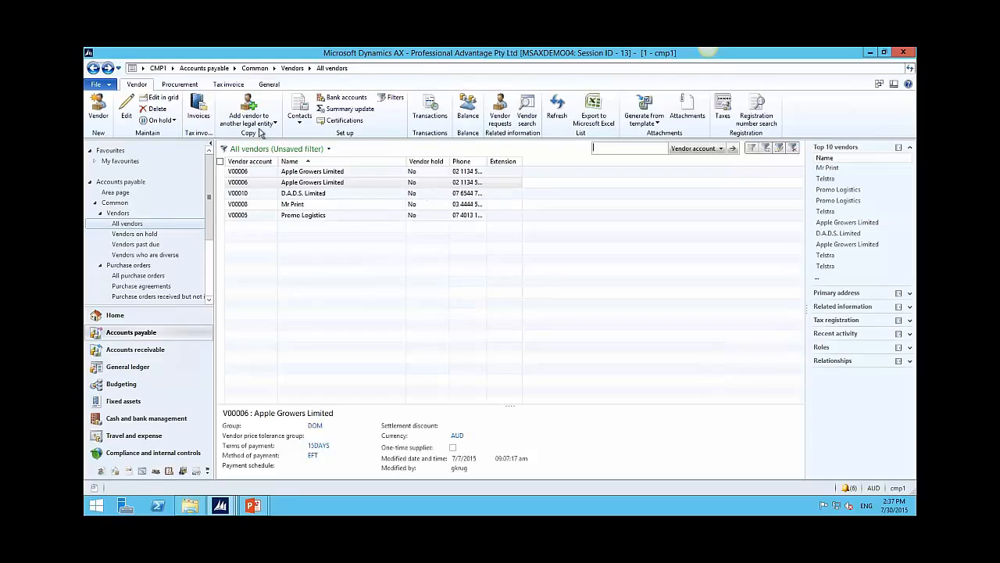
{"action": "left_click", "coordinate": [95, 69]}
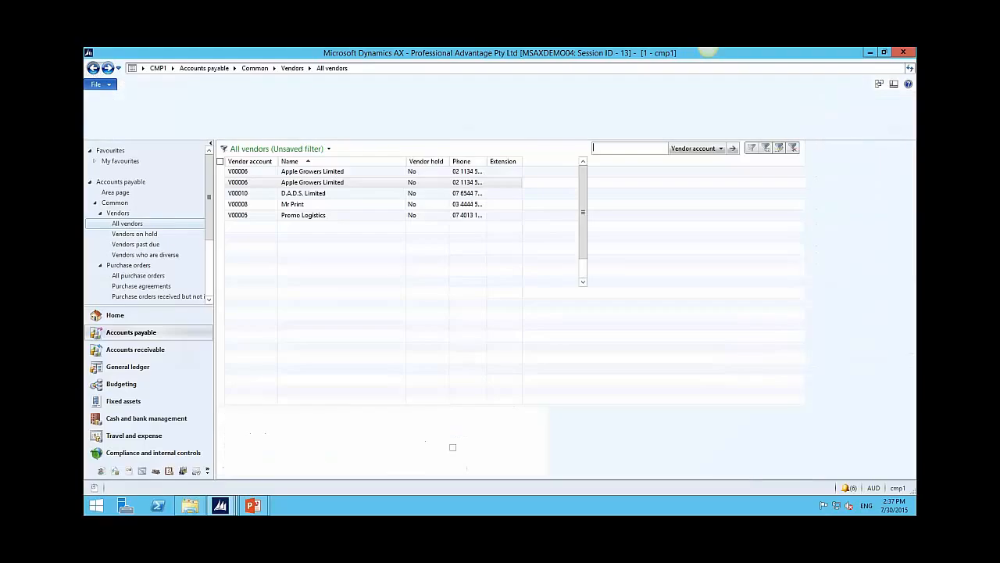
{"action": "left_click", "coordinate": [94, 69]}
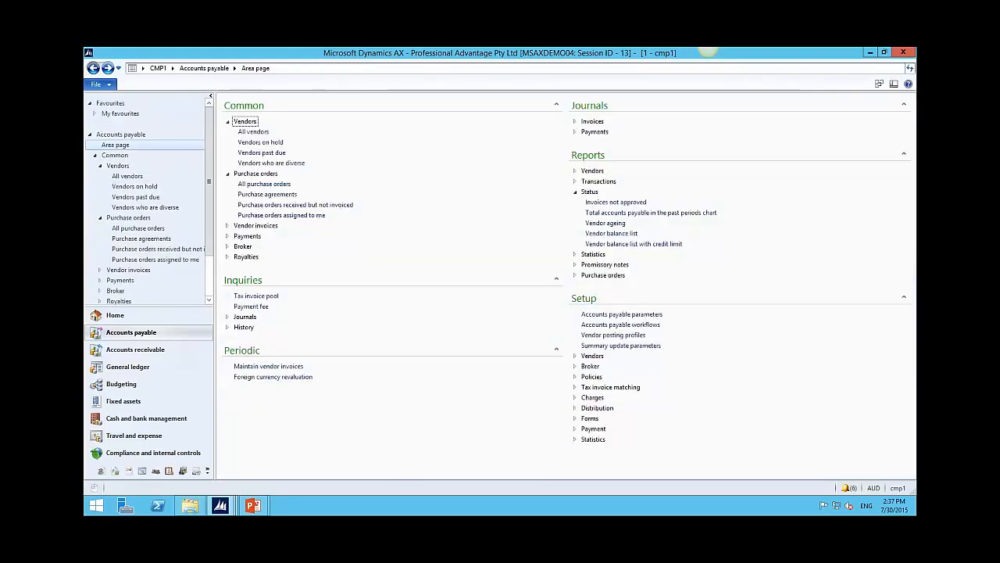
{"action": "left_click", "coordinate": [93, 68]}
{"action": "left_click", "coordinate": [94, 69]}
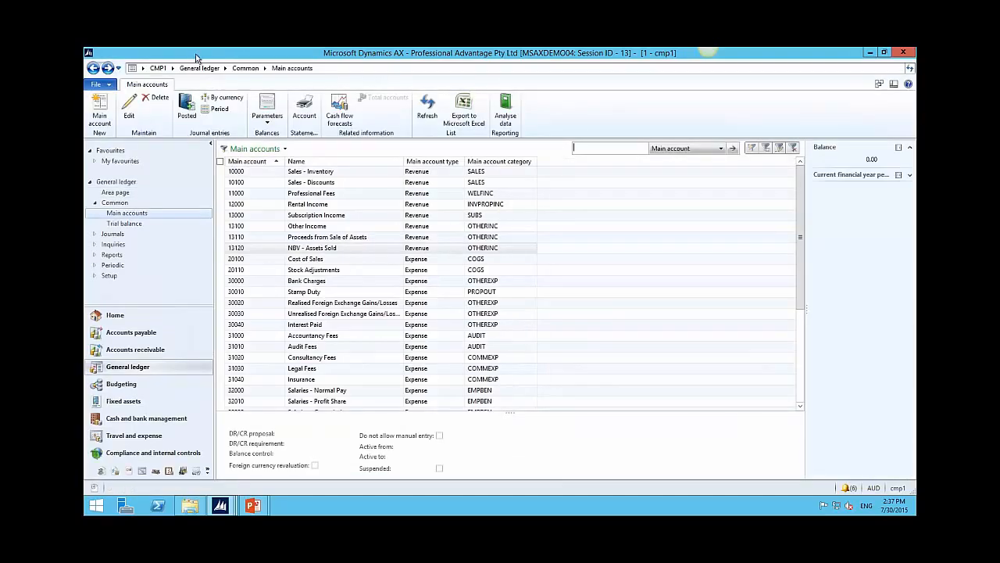
{"action": "left_click", "coordinate": [175, 68]}
{"action": "left_click", "coordinate": [198, 95]}
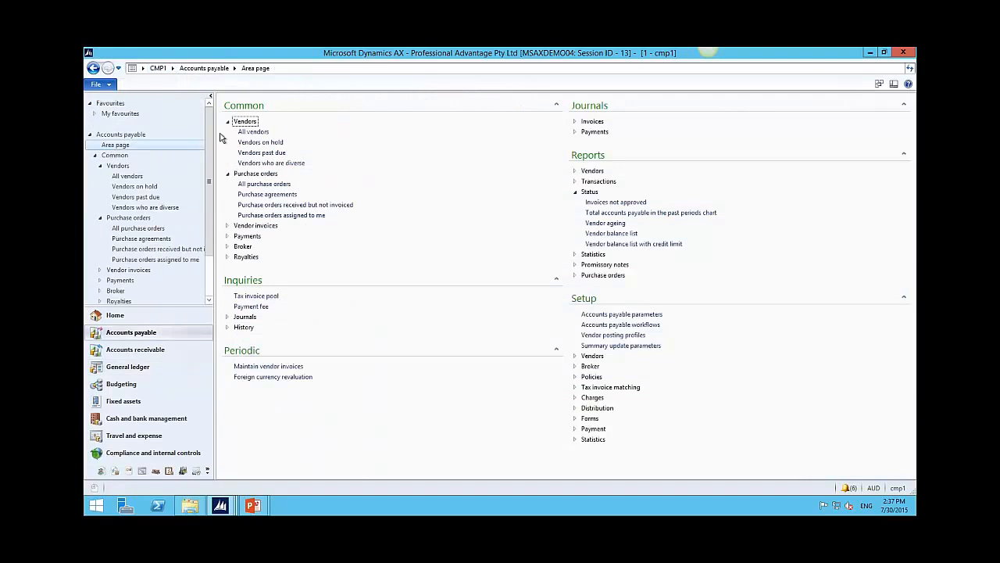
{"action": "left_click", "coordinate": [255, 132]}
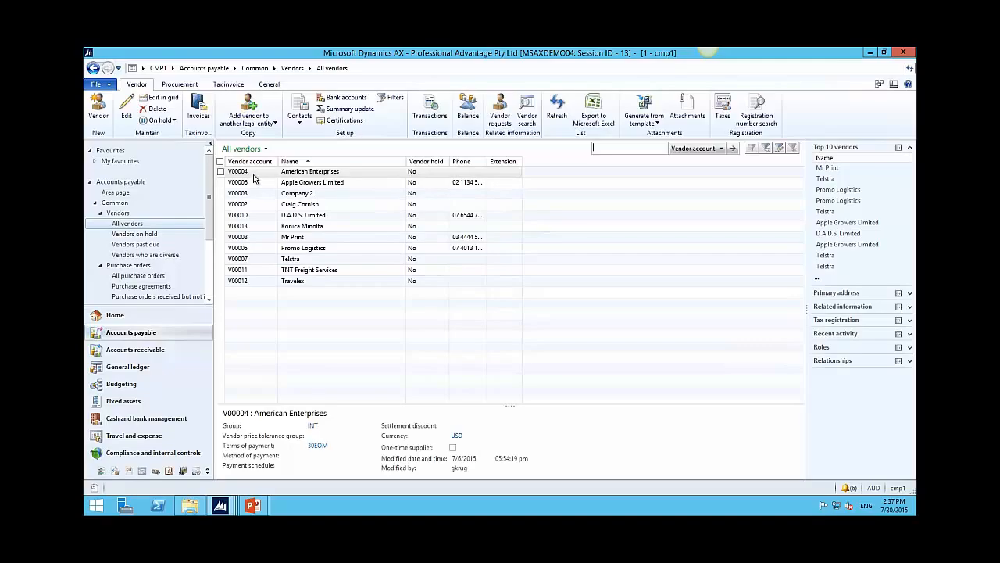
Step: Open and close Apple Growers Limited's record, then select V00004 American Enterprises to show its details
{"action": "left_click", "coordinate": [312, 184]}
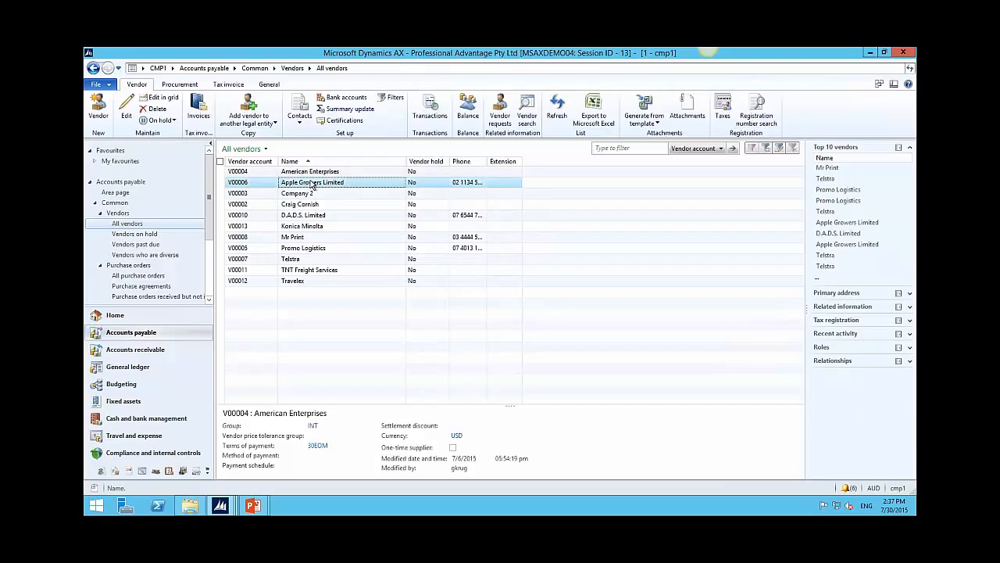
{"action": "double_click", "coordinate": [312, 184]}
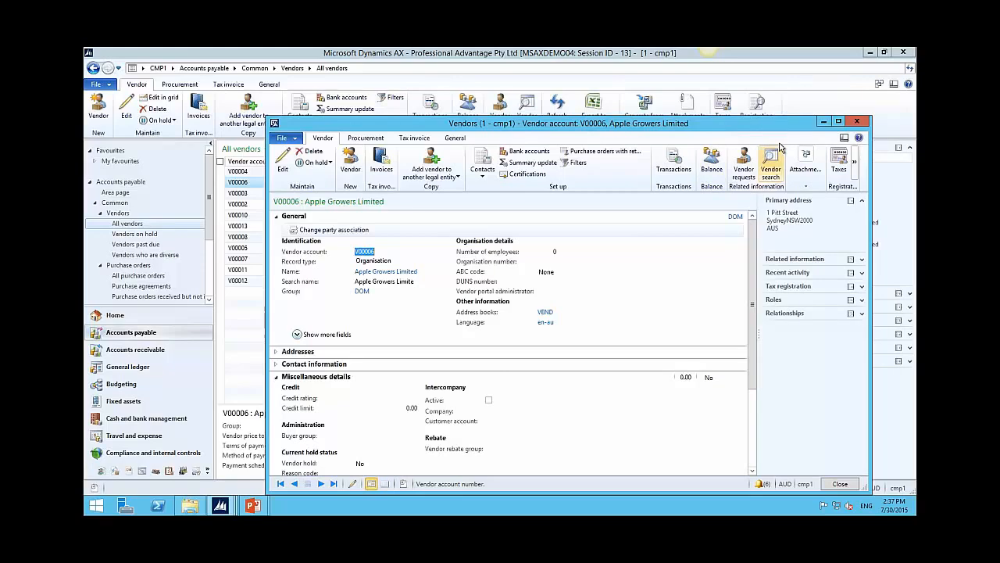
{"action": "key", "text": "Escape"}
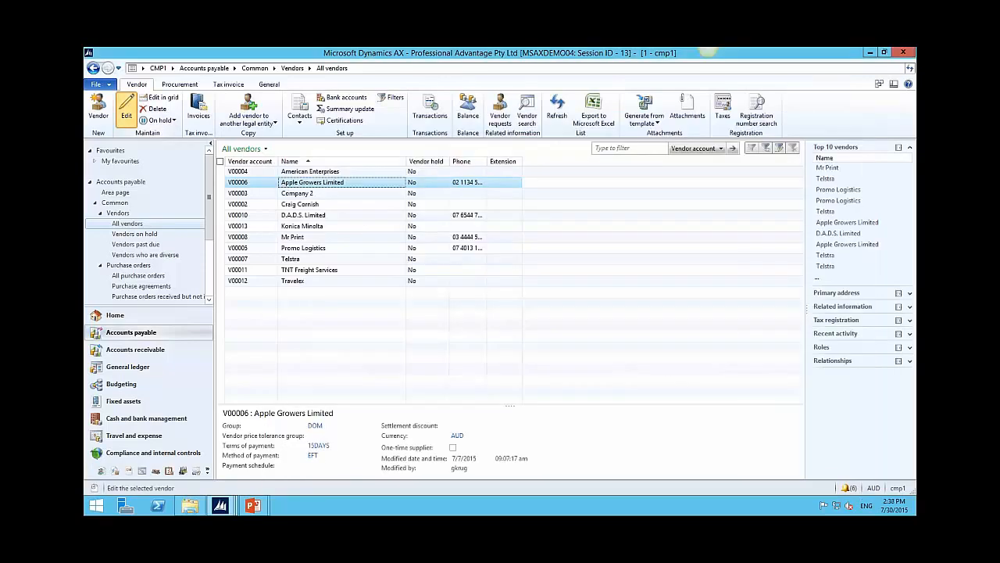
{"action": "left_click", "coordinate": [126, 110]}
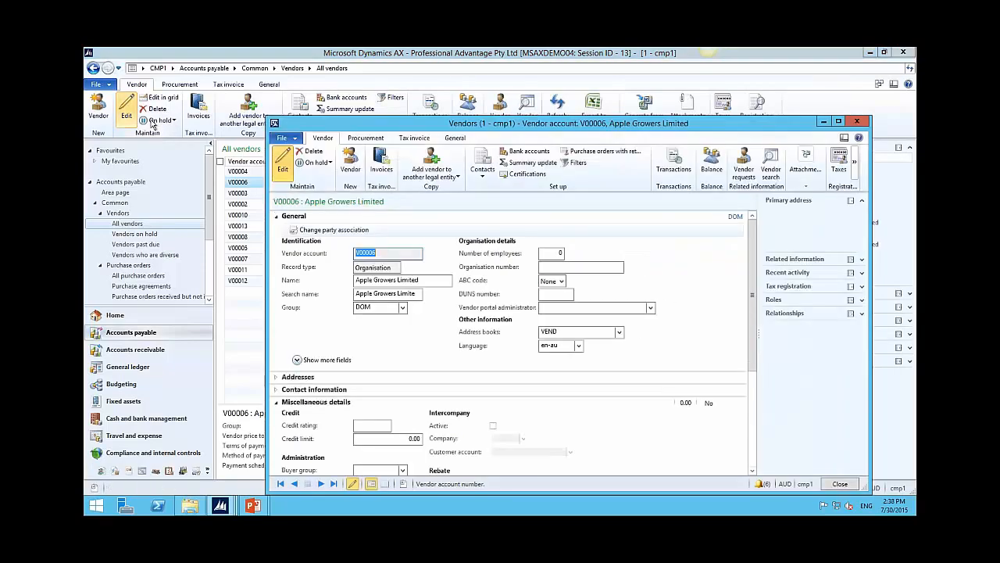
{"action": "left_click", "coordinate": [856, 121]}
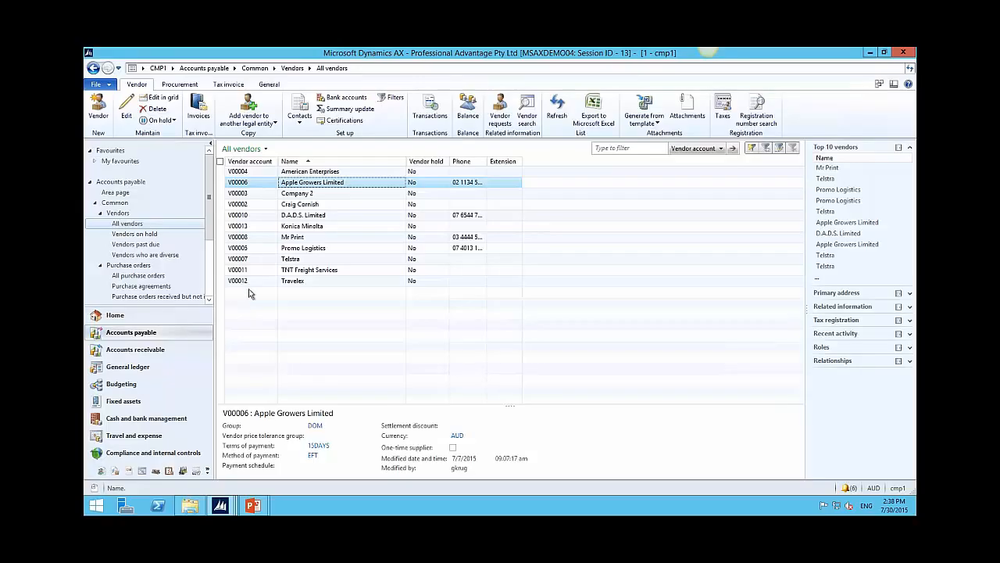
{"action": "left_click", "coordinate": [254, 172]}
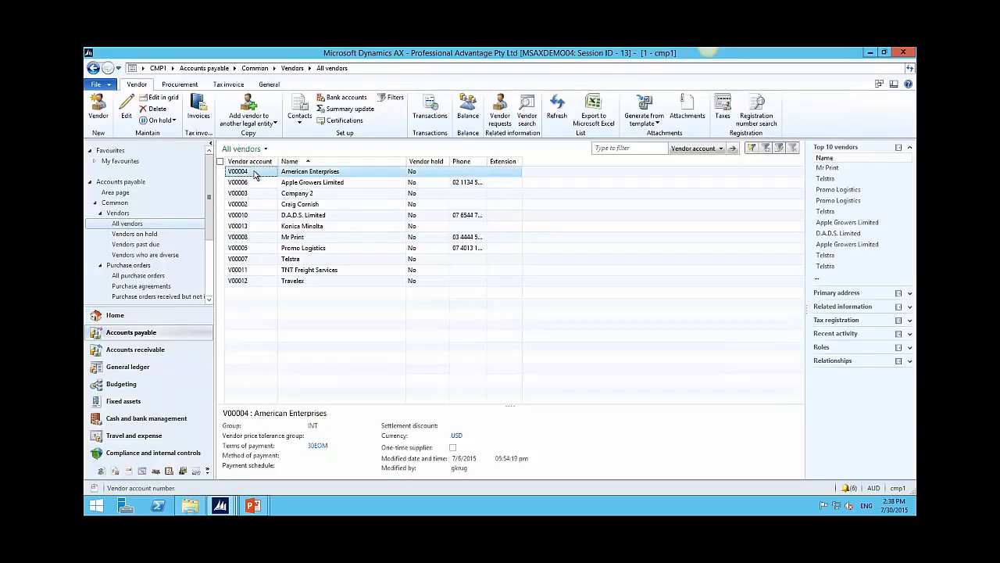
{"action": "left_click", "coordinate": [160, 98]}
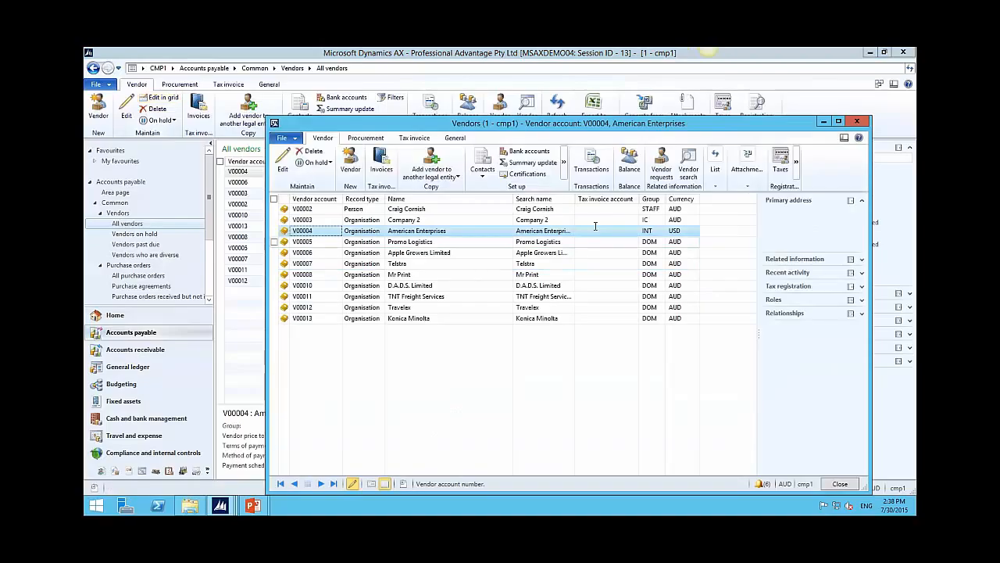
{"action": "left_click", "coordinate": [595, 220]}
{"action": "key", "text": "Down"}
{"action": "key", "text": "Down"}
{"action": "key", "text": "Down"}
{"action": "key", "text": "Down"}
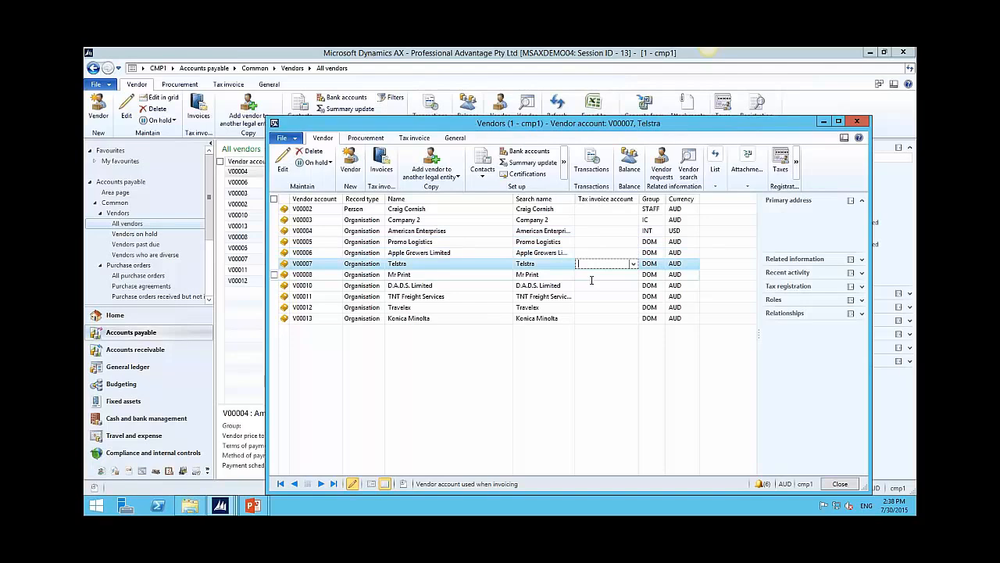
{"action": "key", "text": "Down"}
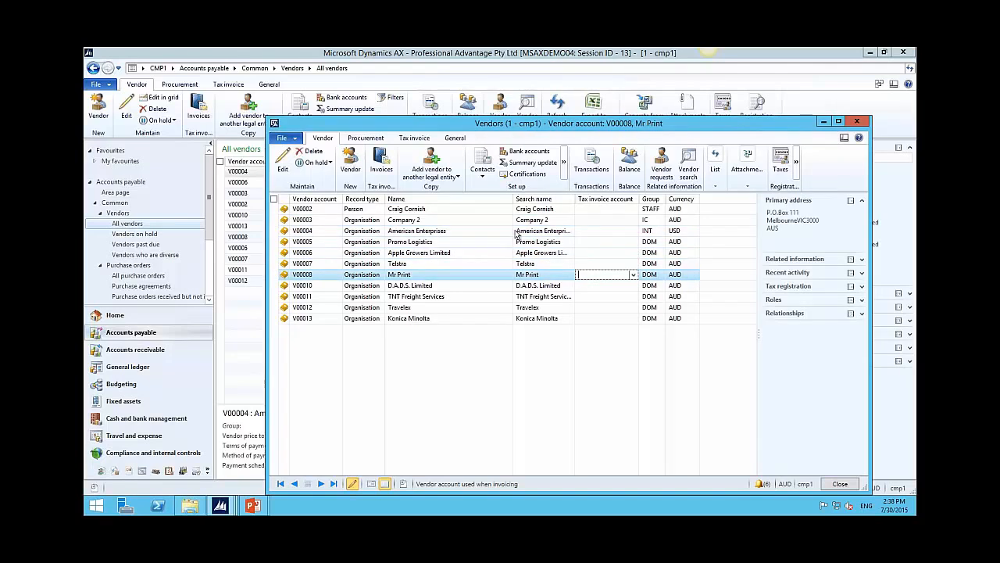
{"action": "left_click", "coordinate": [858, 124]}
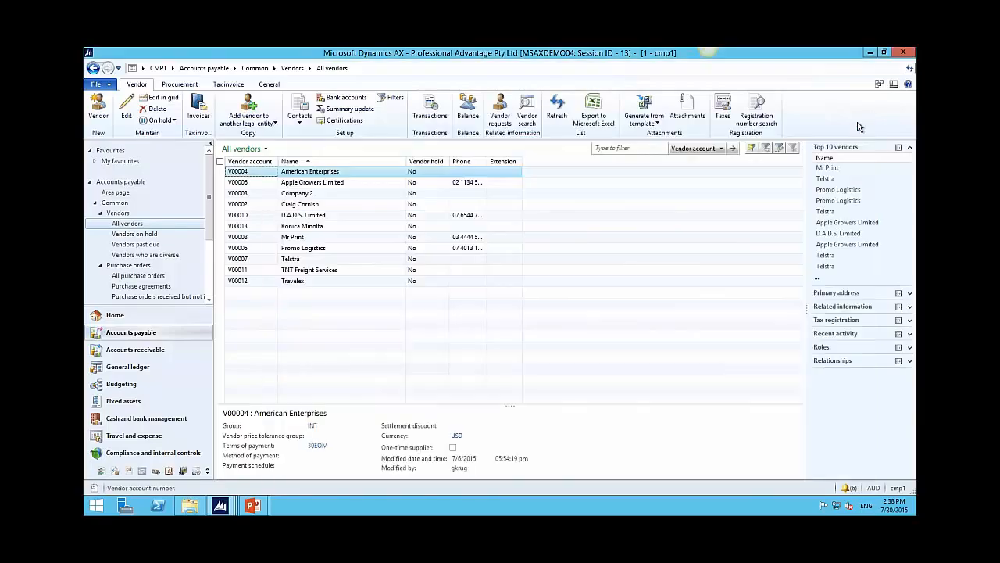
{"action": "left_click", "coordinate": [247, 183]}
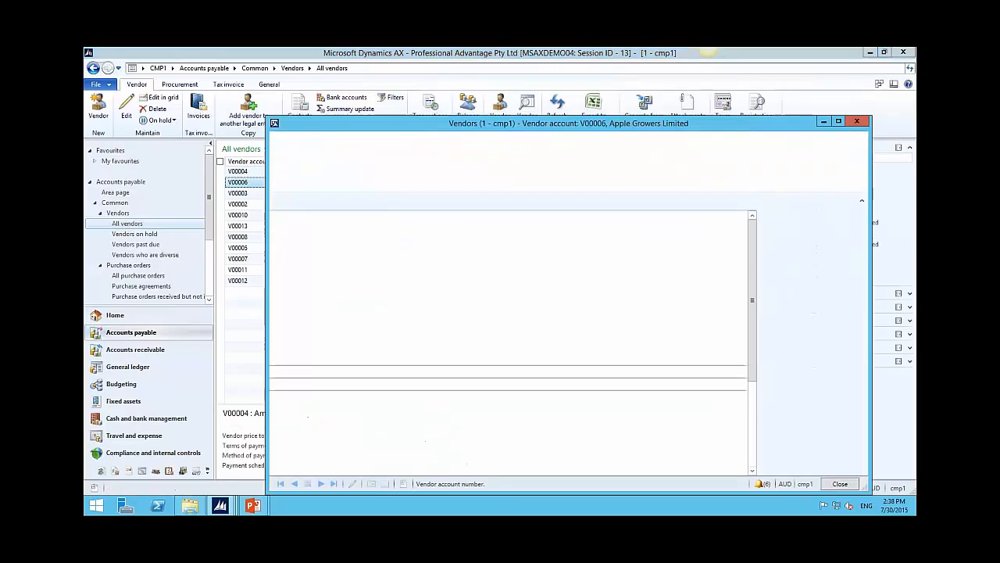
{"action": "left_click", "coordinate": [275, 216]}
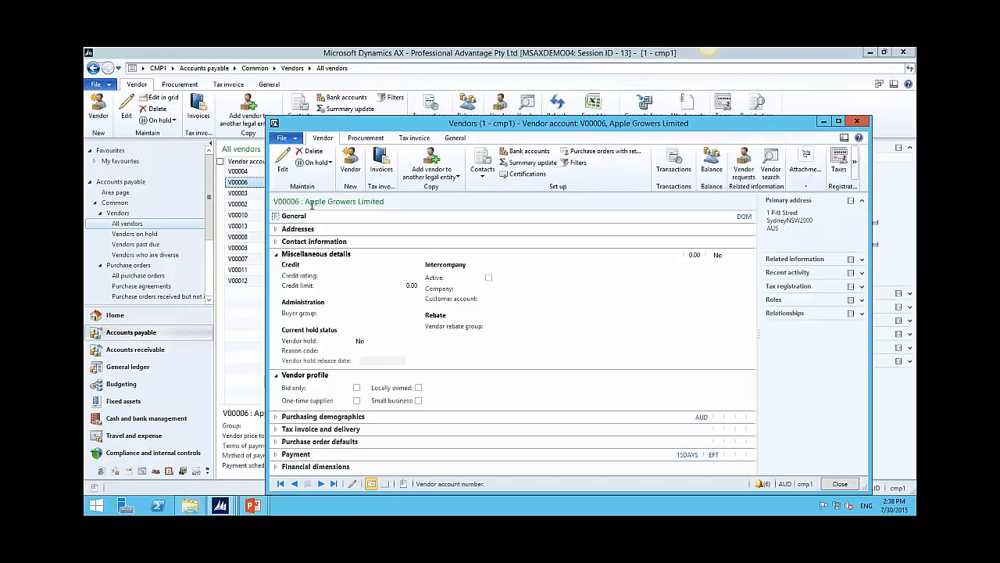
{"action": "left_click", "coordinate": [278, 257]}
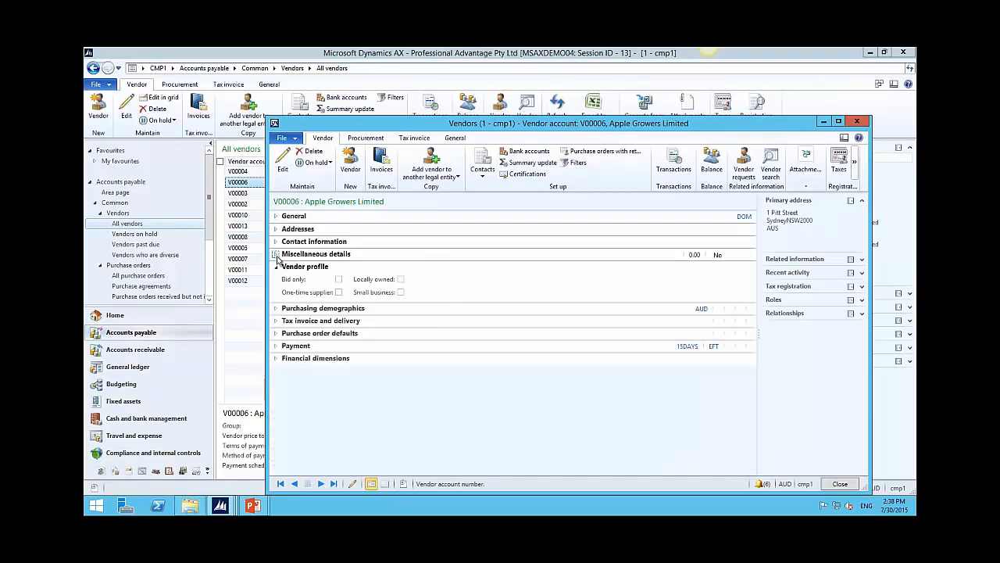
{"action": "left_click", "coordinate": [277, 322]}
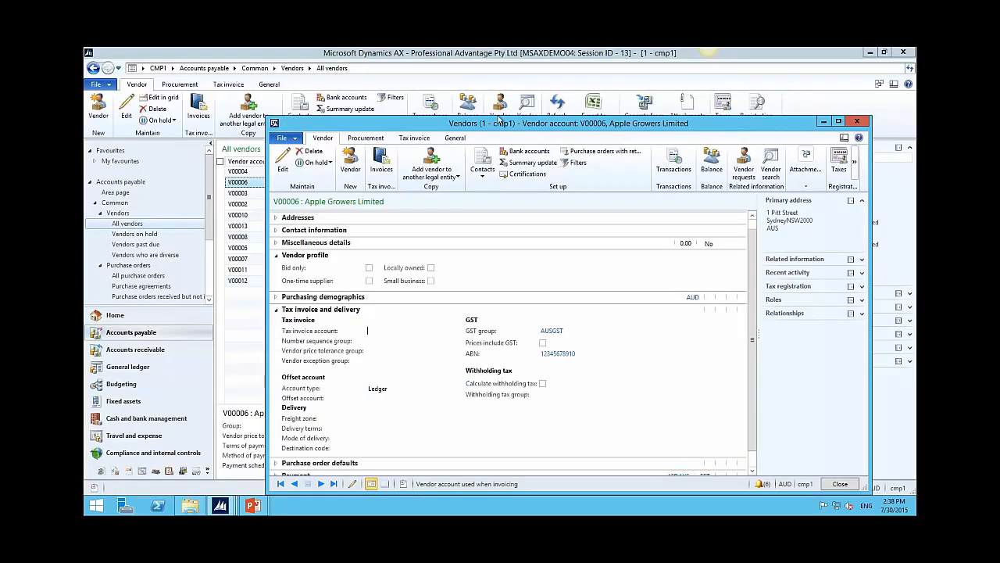
{"action": "left_click_drag", "start_coordinate": [499, 119], "coordinate": [392, 51]}
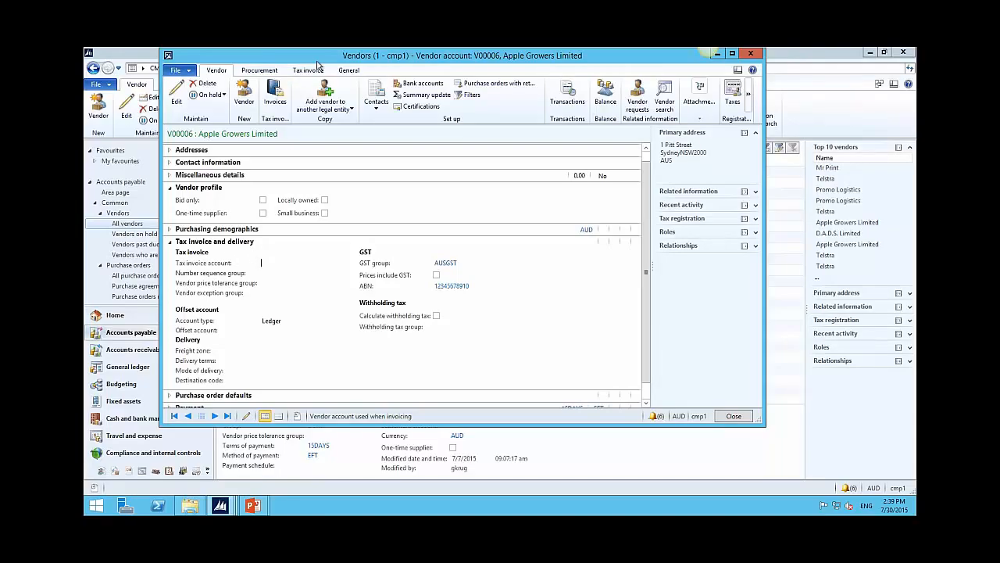
{"action": "left_click_drag", "start_coordinate": [318, 62], "coordinate": [313, 64]}
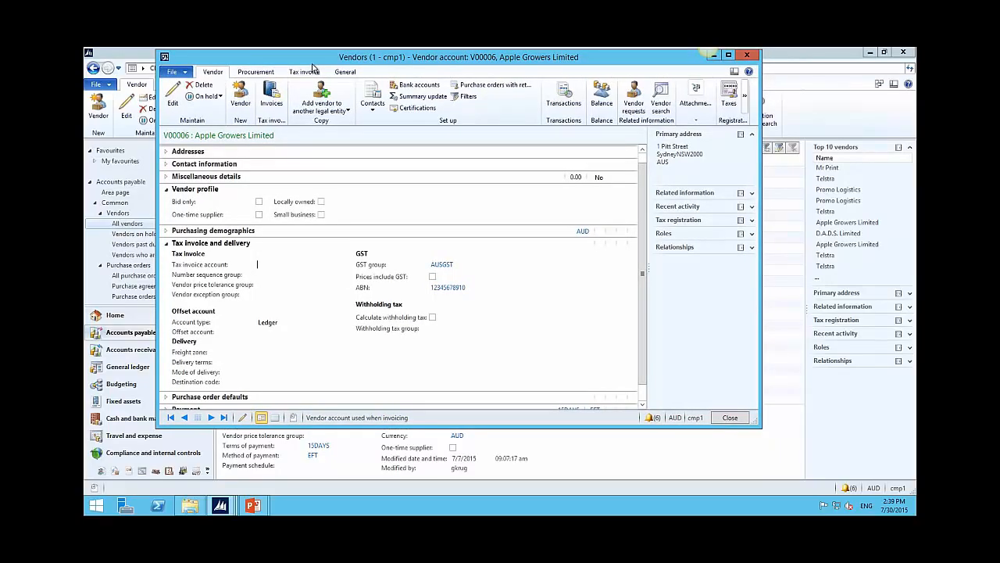
{"action": "left_click_drag", "start_coordinate": [312, 66], "coordinate": [300, 81]}
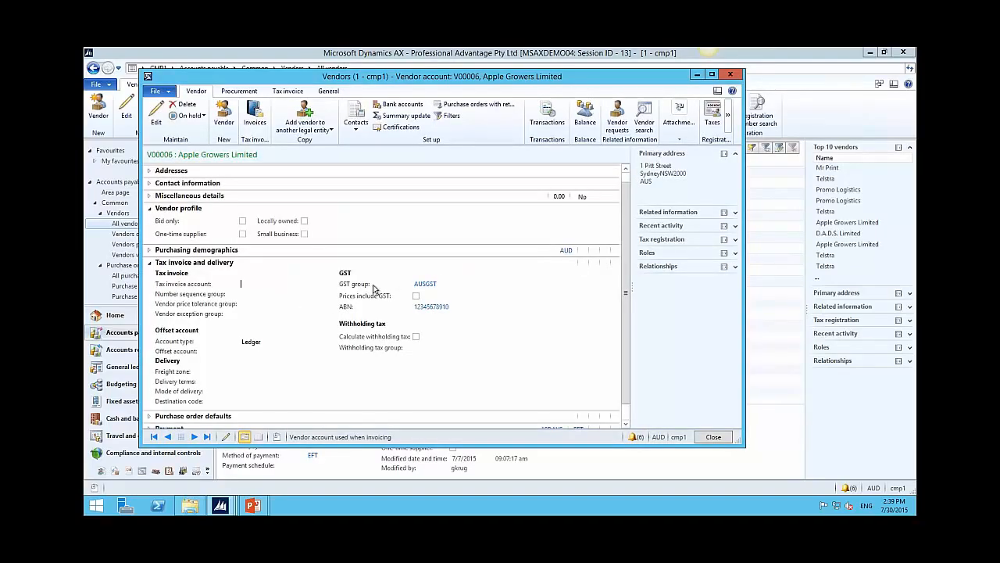
{"action": "left_click", "coordinate": [157, 117]}
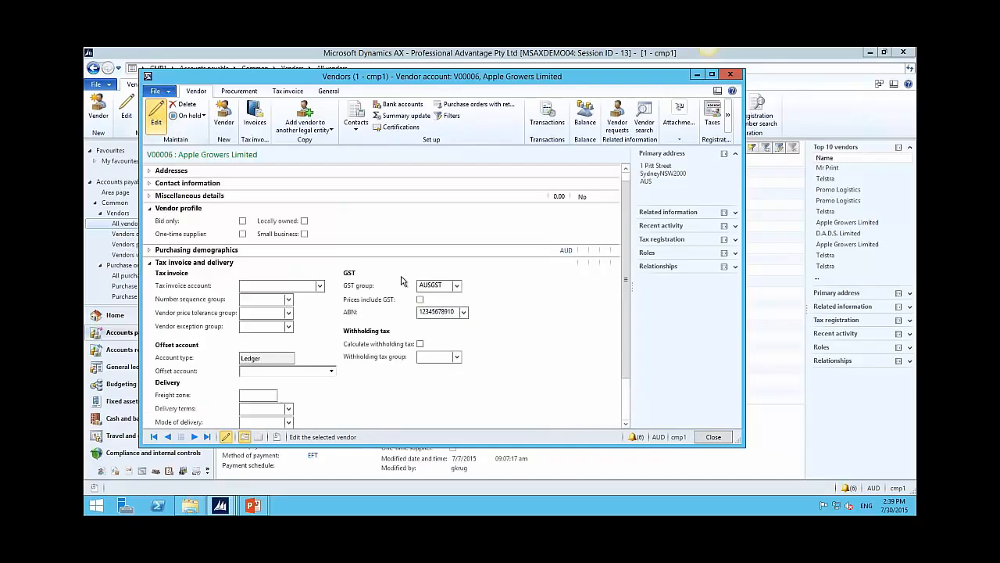
{"action": "left_click", "coordinate": [447, 284]}
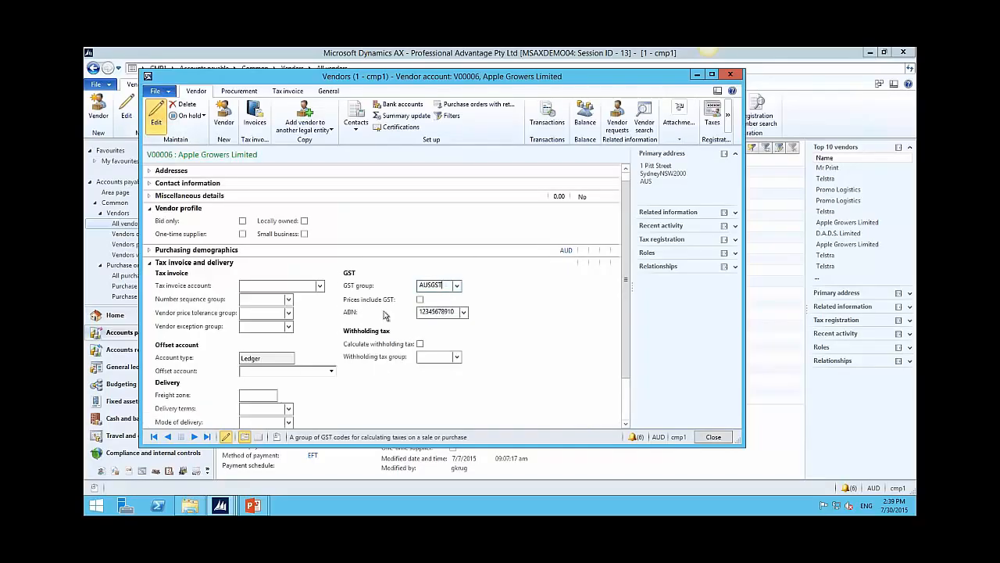
{"action": "left_click", "coordinate": [194, 436]}
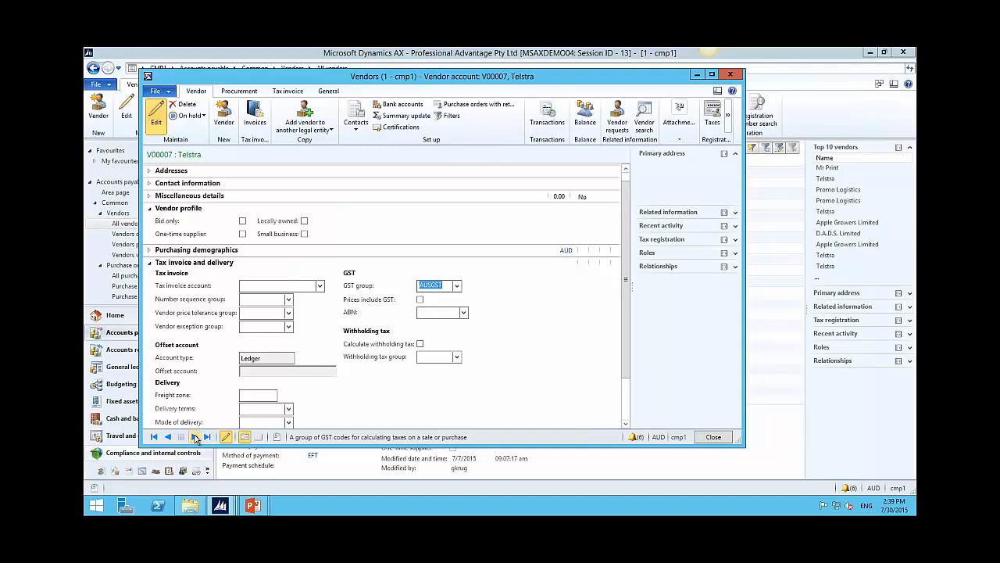
{"action": "left_click", "coordinate": [195, 437]}
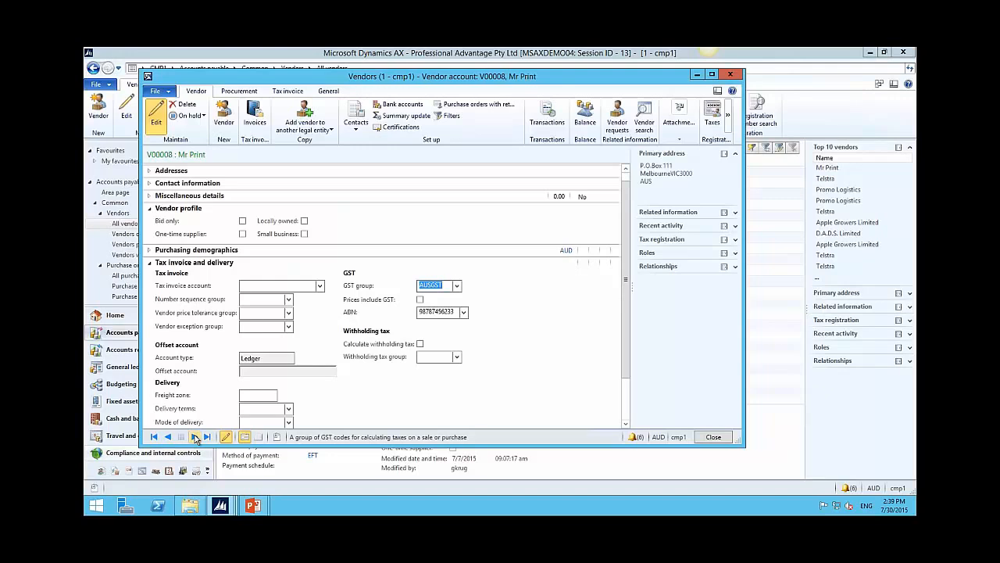
{"action": "left_click", "coordinate": [195, 436]}
{"action": "left_click", "coordinate": [194, 436]}
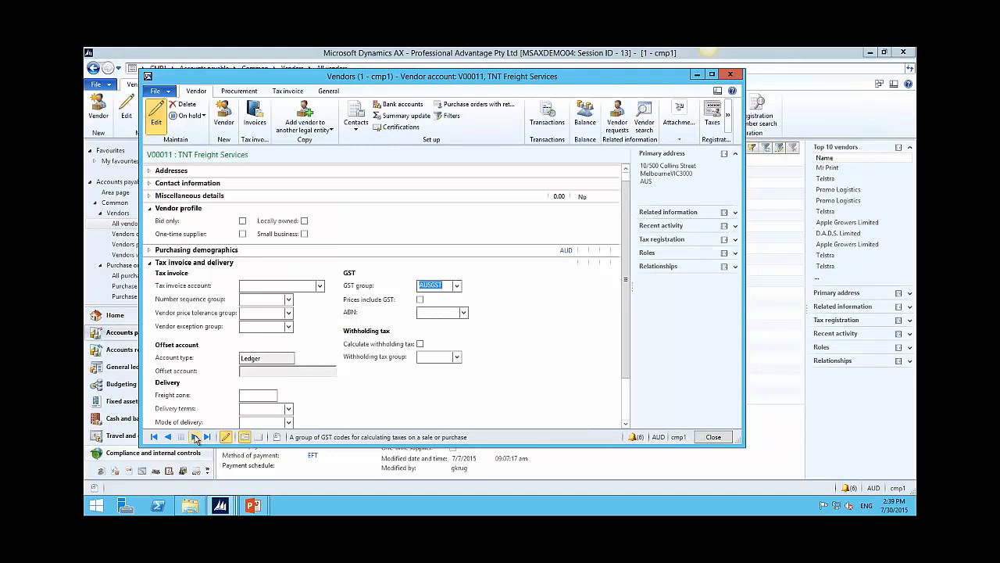
{"action": "left_click", "coordinate": [194, 437]}
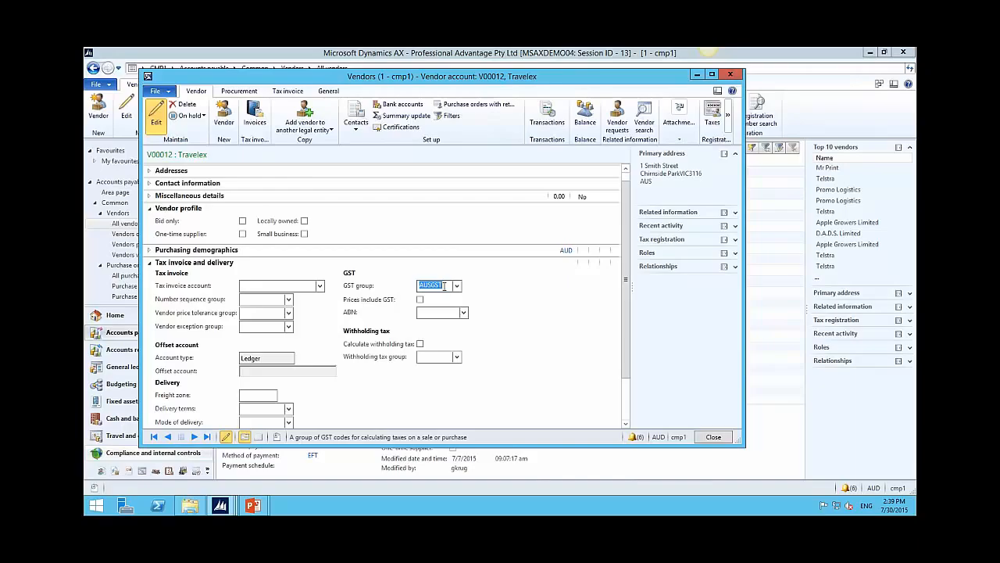
{"action": "key", "text": "Escape"}
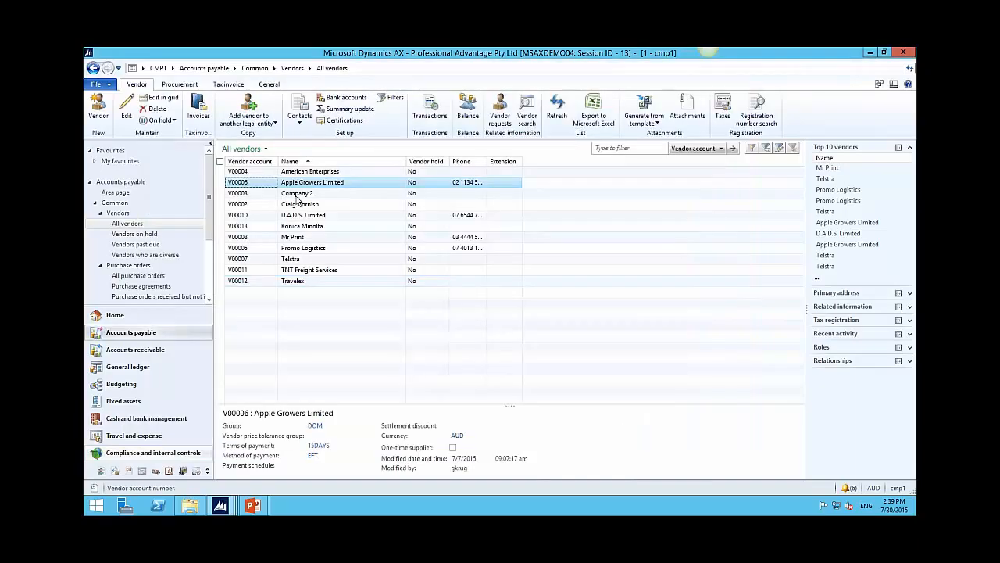
{"action": "mouse_move", "coordinate": [261, 57]}
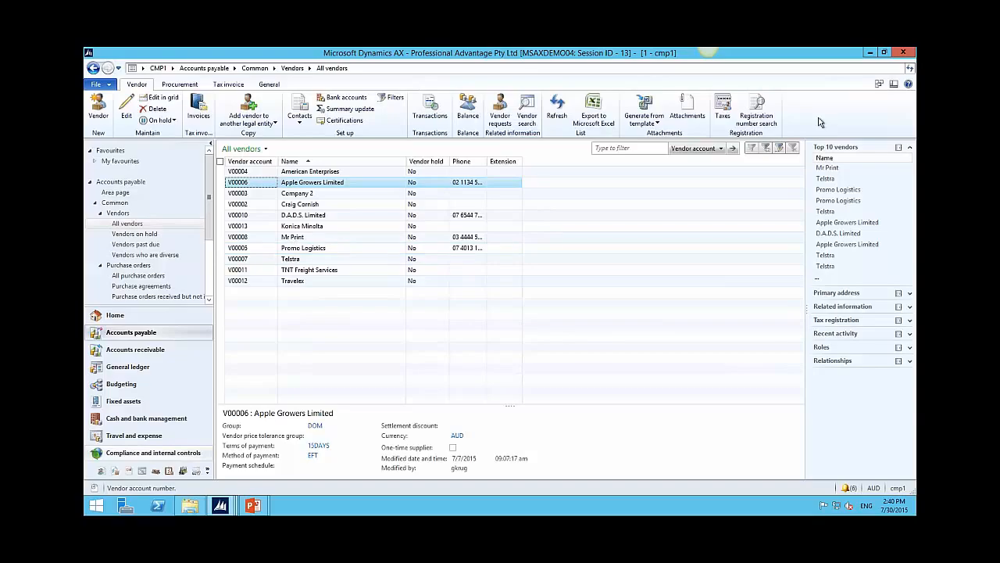
Step: Switch to company CMP2 and open it in a new workspace
{"action": "left_click", "coordinate": [897, 488]}
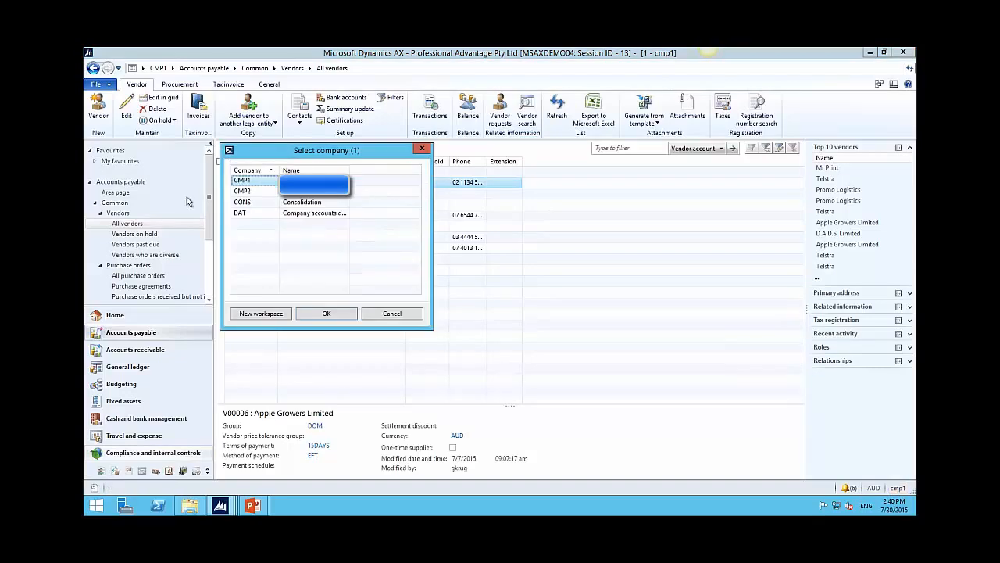
{"action": "left_click", "coordinate": [247, 192]}
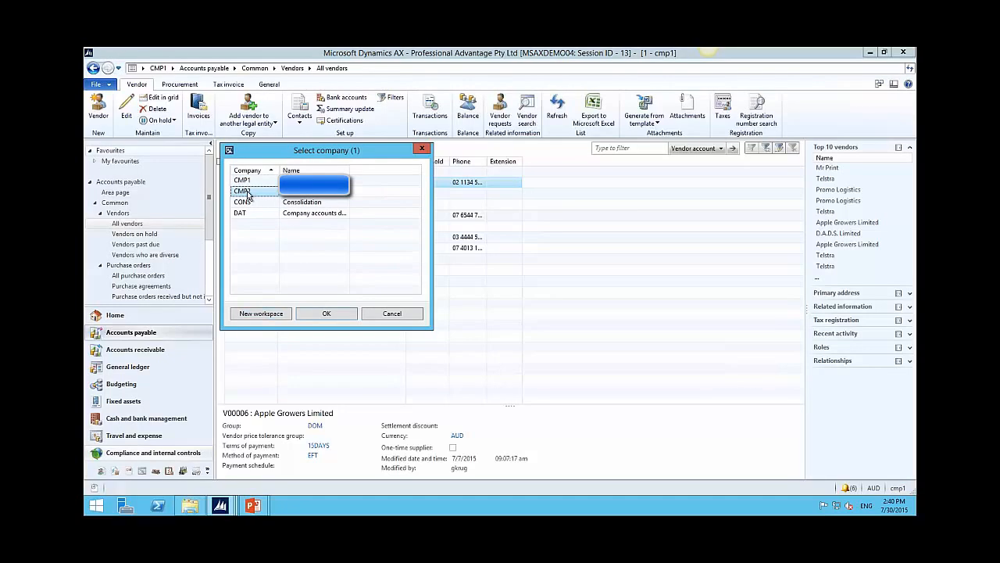
{"action": "left_click", "coordinate": [261, 314]}
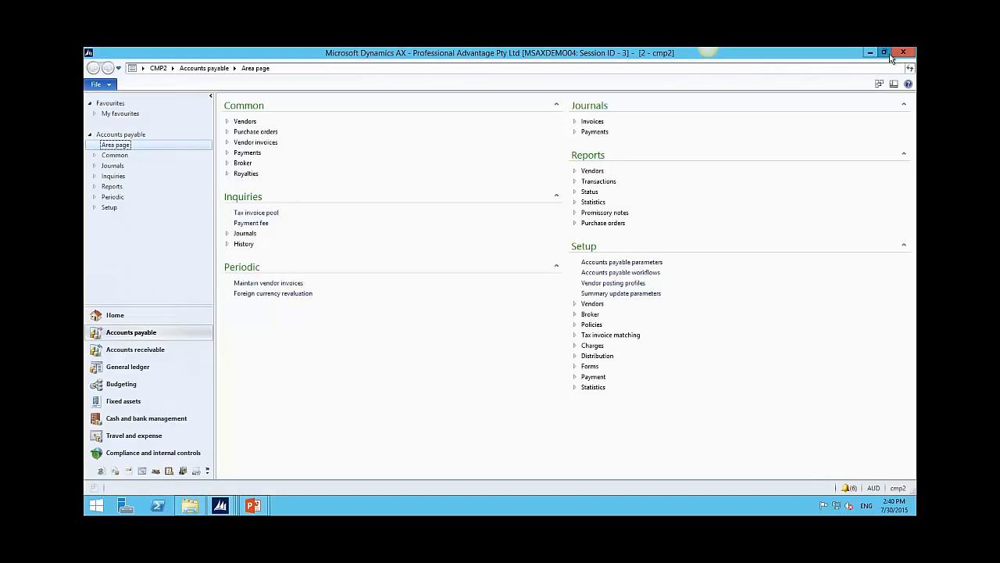
Step: Restore the CMP2 window to a smaller size, reposition it, and dismiss the company change message
{"action": "left_click", "coordinate": [890, 56]}
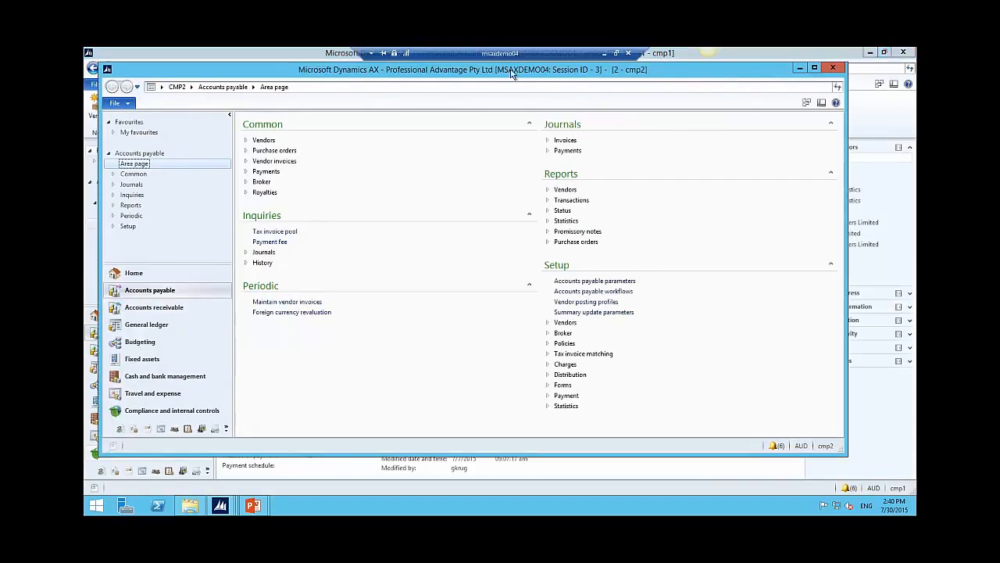
{"action": "left_click_drag", "start_coordinate": [513, 72], "coordinate": [542, 90]}
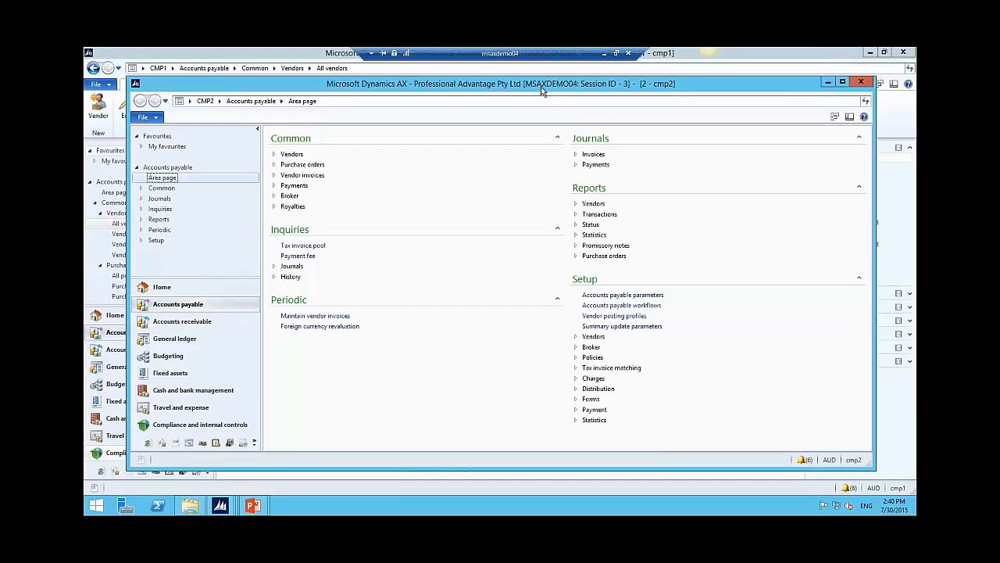
{"action": "left_click_drag", "start_coordinate": [542, 91], "coordinate": [553, 98]}
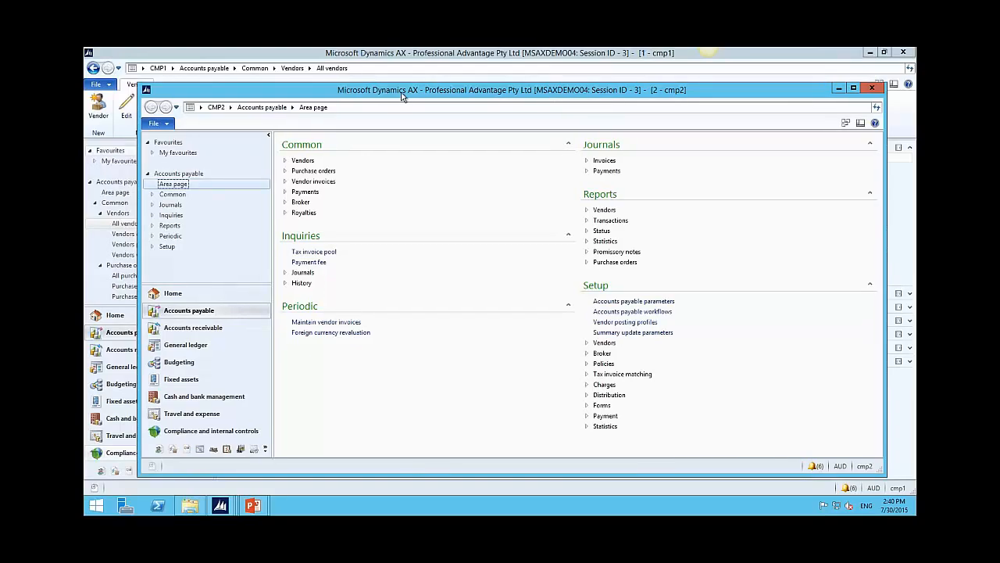
{"action": "left_click_drag", "start_coordinate": [402, 96], "coordinate": [413, 100]}
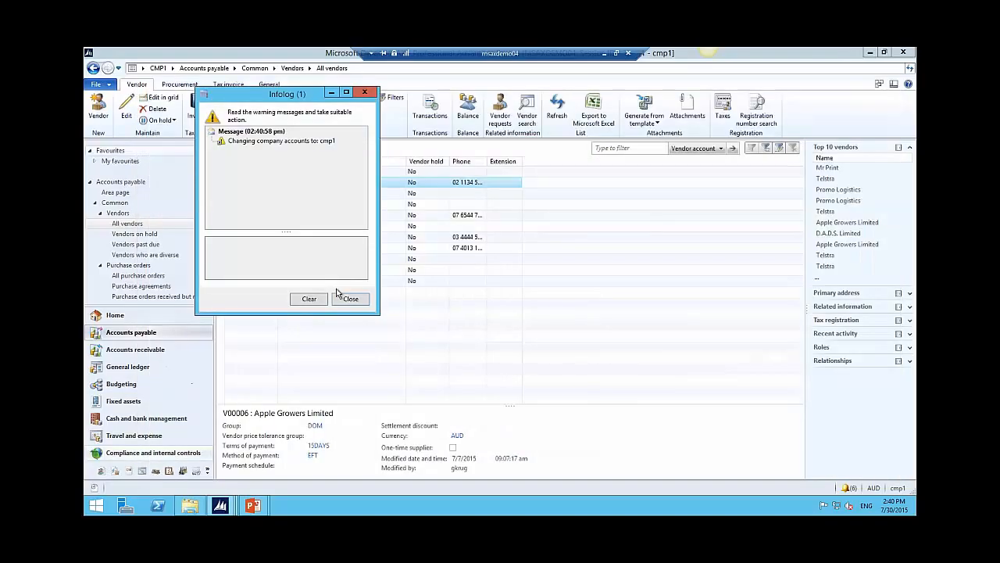
{"action": "left_click", "coordinate": [342, 294]}
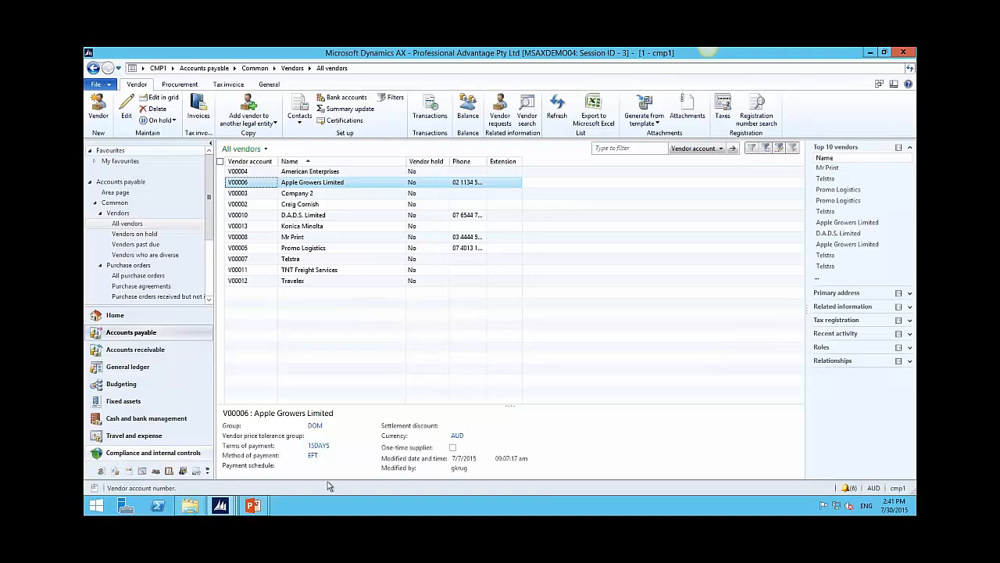
Step: Close the CMP2 window from the taskbar, then use Windows > Close All for remaining forms
{"action": "mouse_move", "coordinate": [220, 506]}
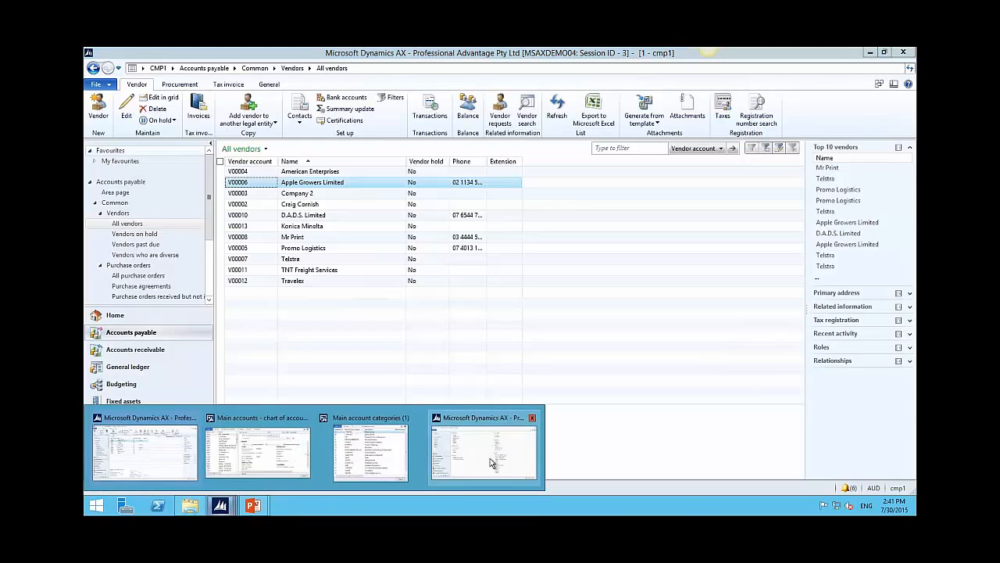
{"action": "left_click", "coordinate": [532, 418]}
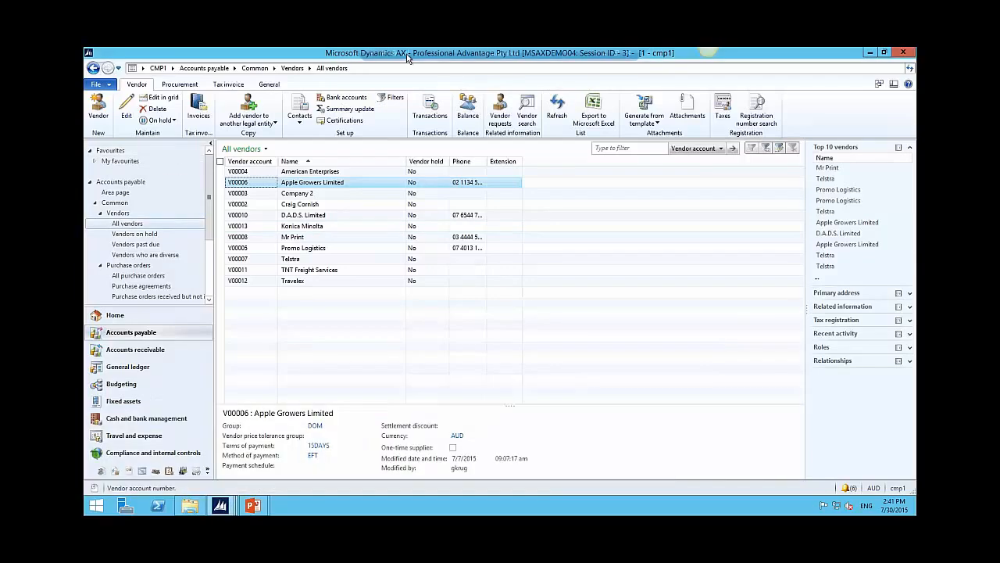
{"action": "mouse_move", "coordinate": [407, 57]}
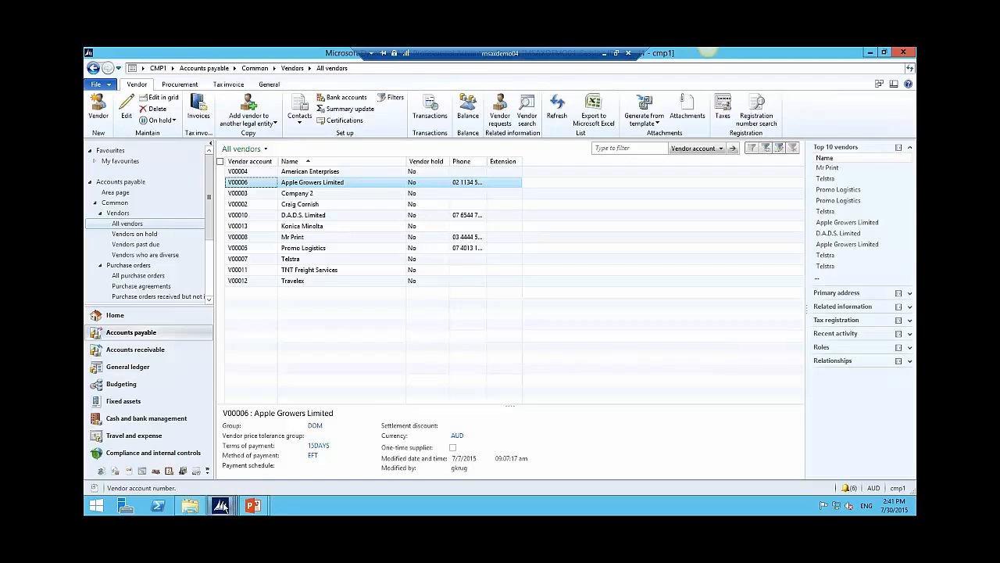
{"action": "left_click", "coordinate": [227, 510]}
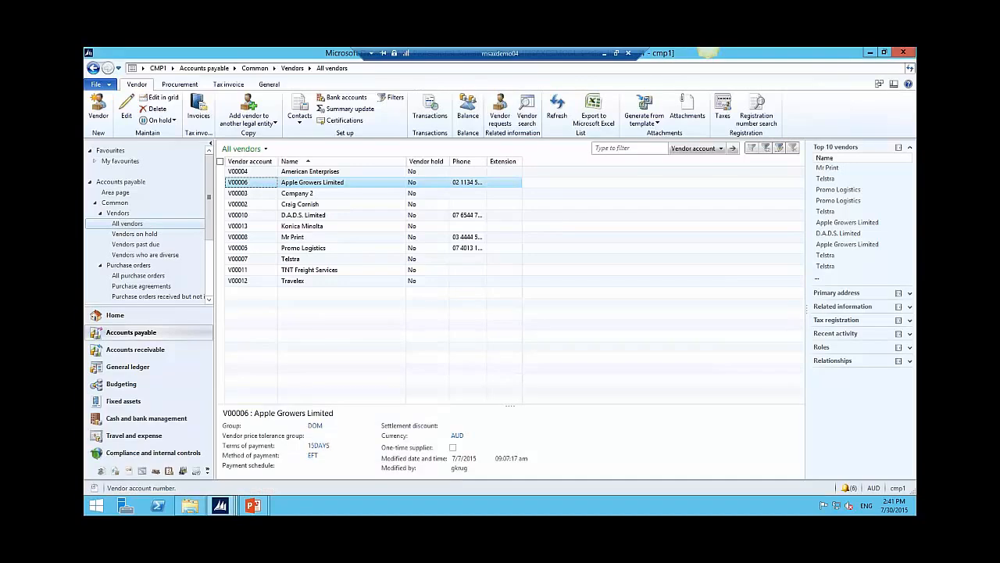
{"action": "left_click", "coordinate": [880, 84]}
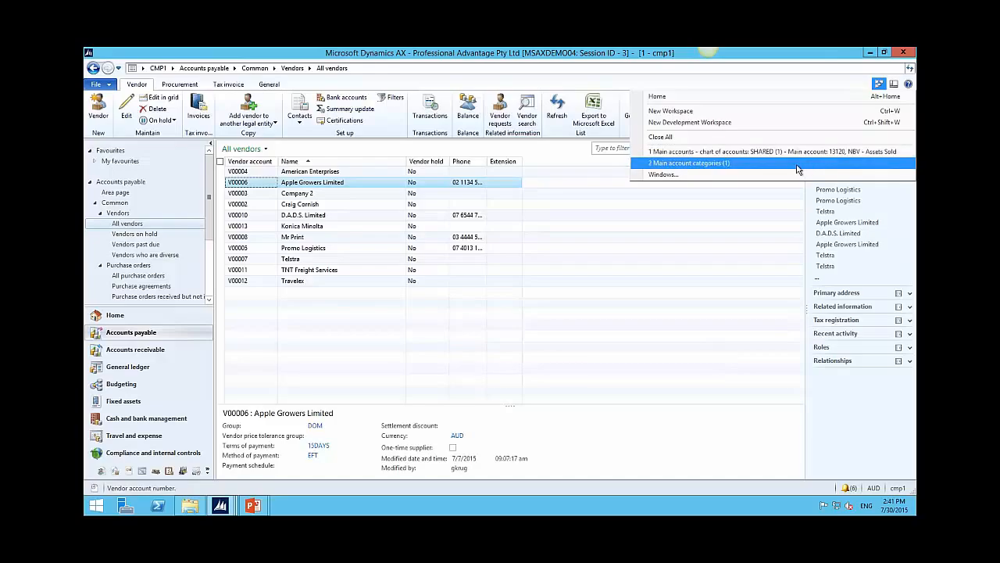
{"action": "left_click", "coordinate": [659, 138]}
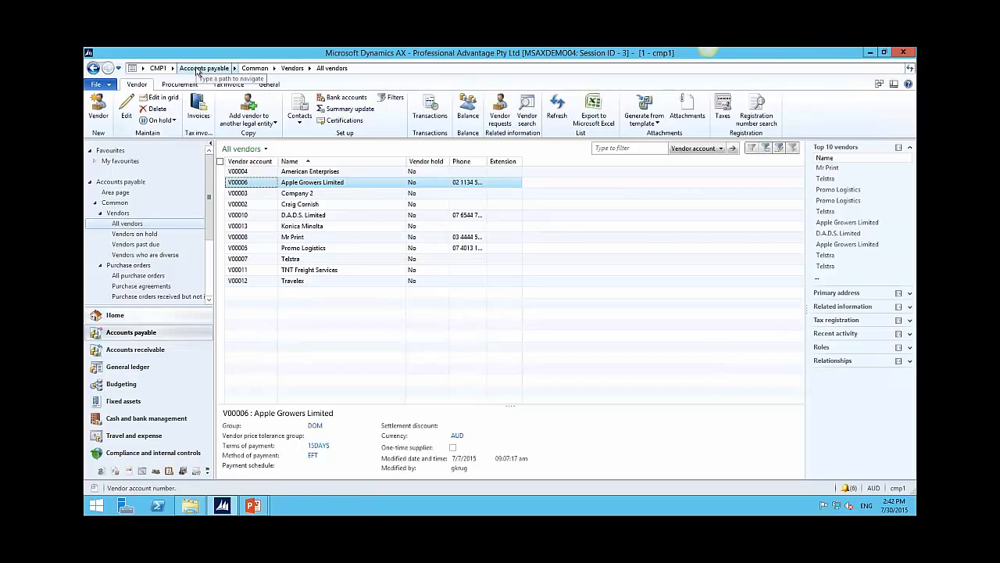
Step: Navigate from Accounts payable to the Home role centre, whose work list shows PRQ000009 and PO000012
{"action": "left_click", "coordinate": [202, 68]}
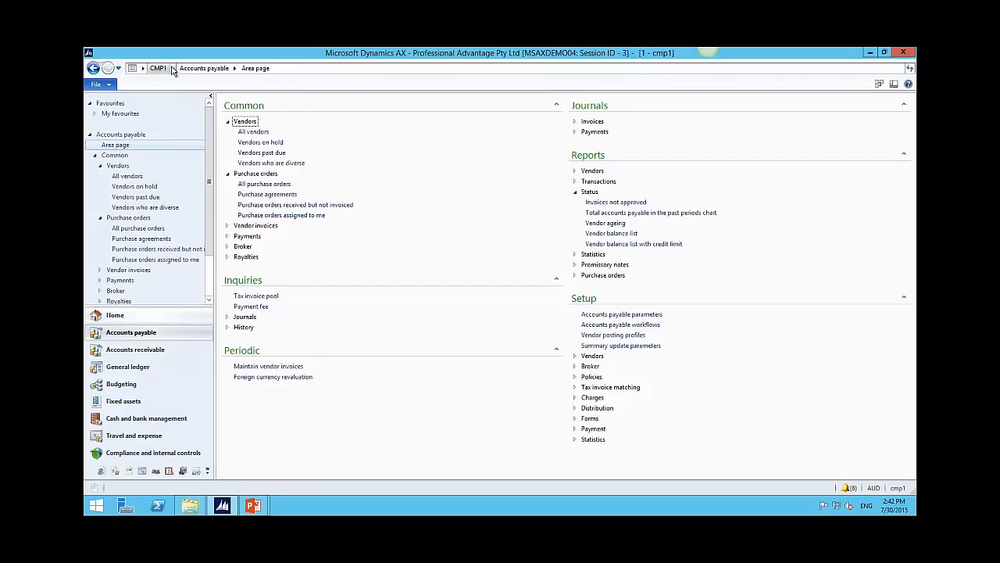
{"action": "left_click", "coordinate": [173, 69]}
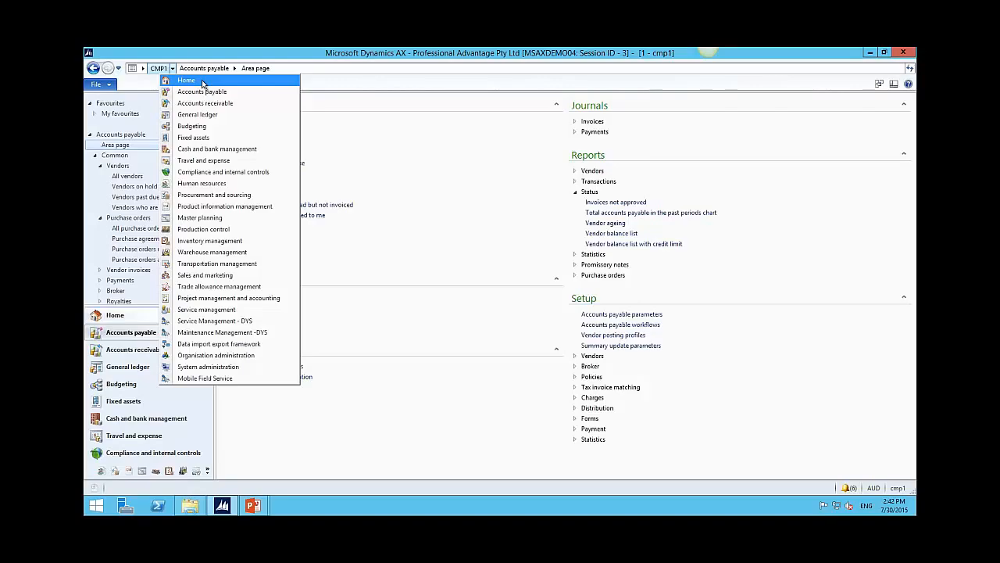
{"action": "left_click", "coordinate": [203, 82]}
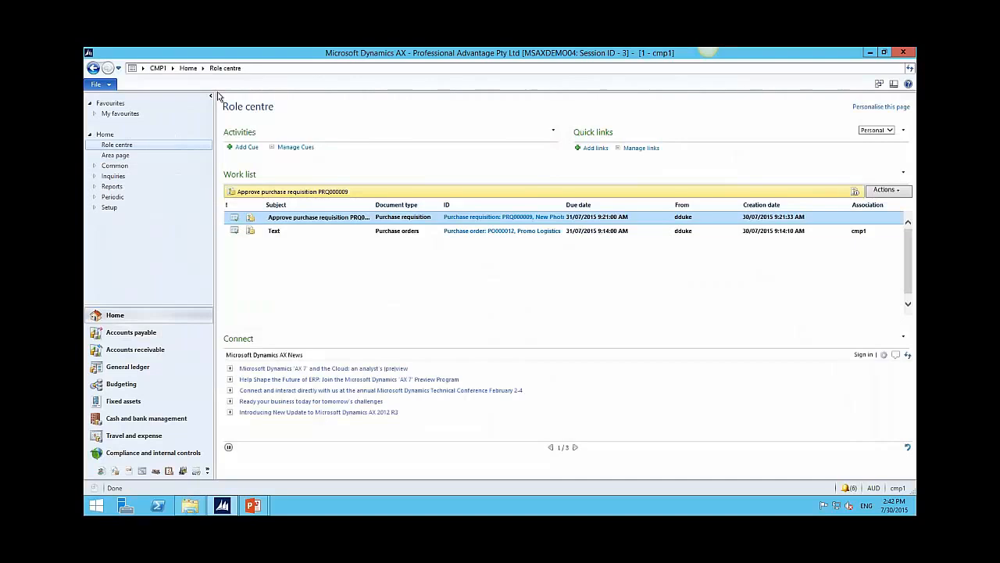
Step: Open the Home area page and expand Work items to list assigned and queue items
{"action": "left_click", "coordinate": [116, 155]}
{"action": "left_click", "coordinate": [228, 131]}
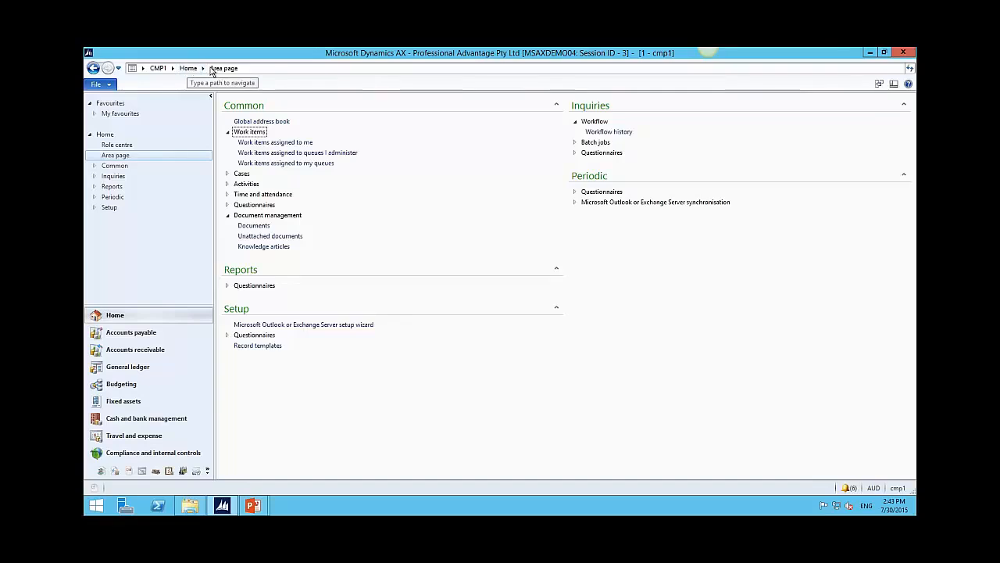
Step: Open Work items assigned to me and select the Promo Logistics purchase order PO000012
{"action": "left_click", "coordinate": [260, 144]}
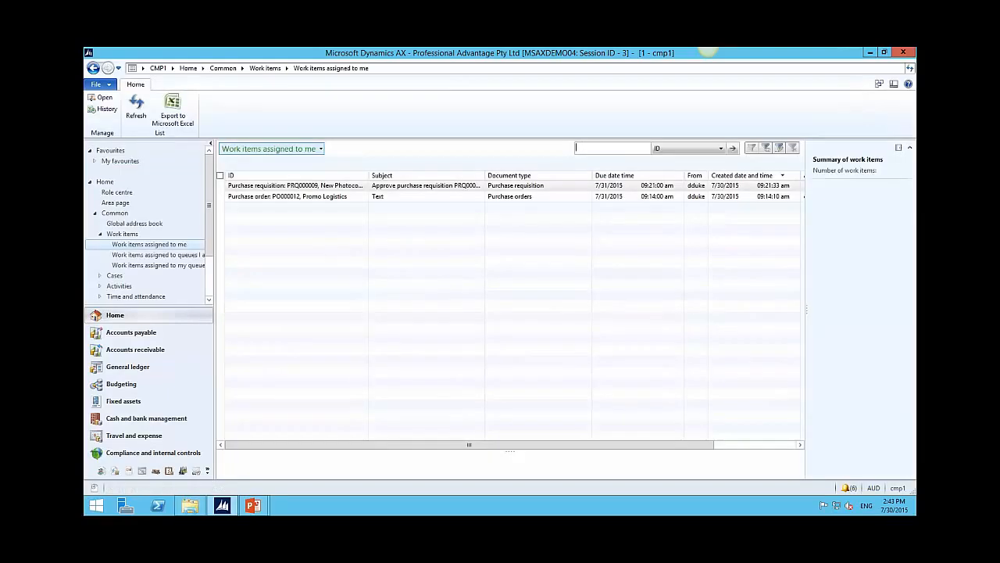
{"action": "left_click", "coordinate": [253, 197]}
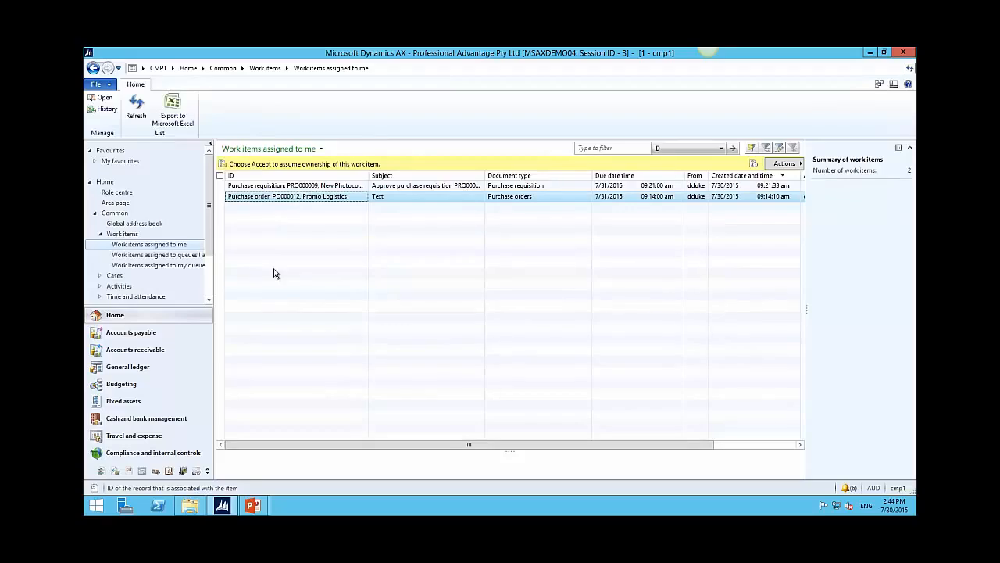
Step: From the Home area page, open Workflow history under Inquiries > Workflow
{"action": "left_click", "coordinate": [187, 69]}
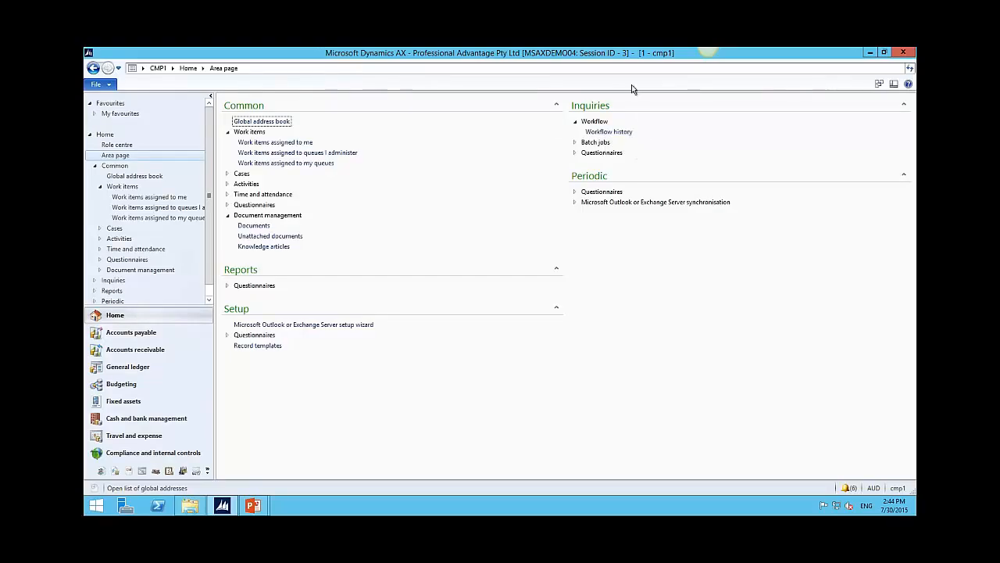
{"action": "left_click", "coordinate": [604, 133]}
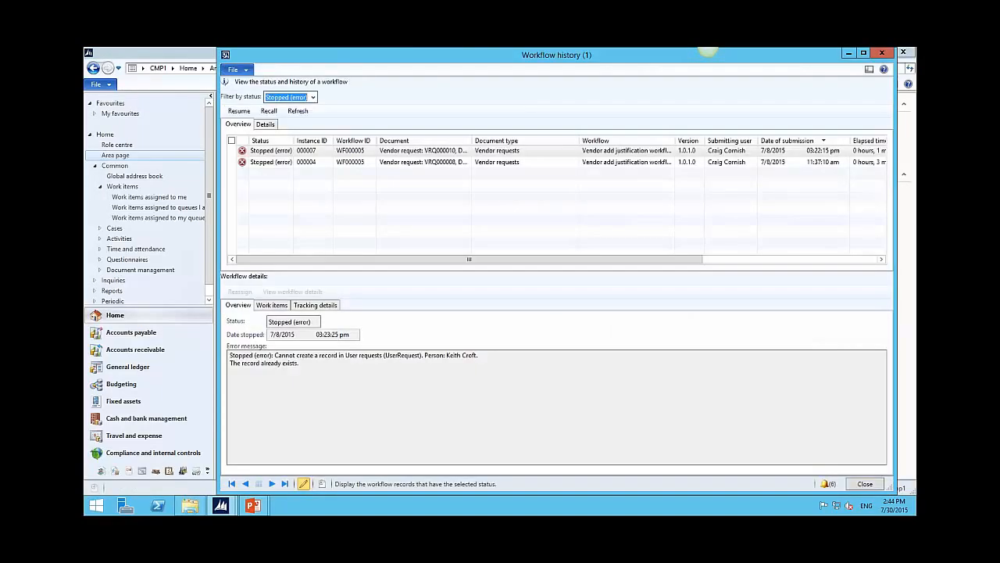
Step: Set the status filter to All and inspect a row's options, including Create alert rule
{"action": "left_click", "coordinate": [313, 96]}
{"action": "left_click", "coordinate": [298, 107]}
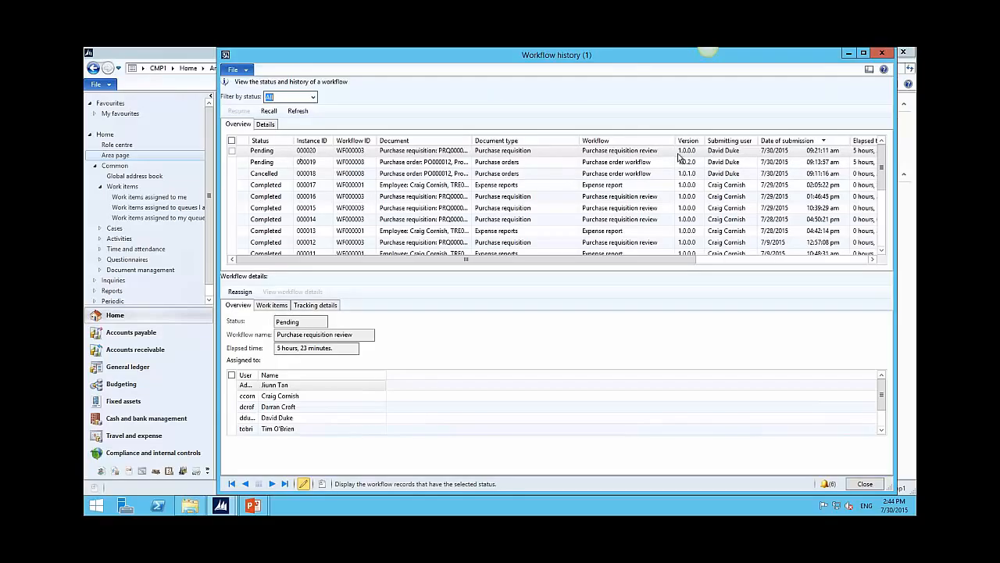
{"action": "right_click", "coordinate": [738, 154]}
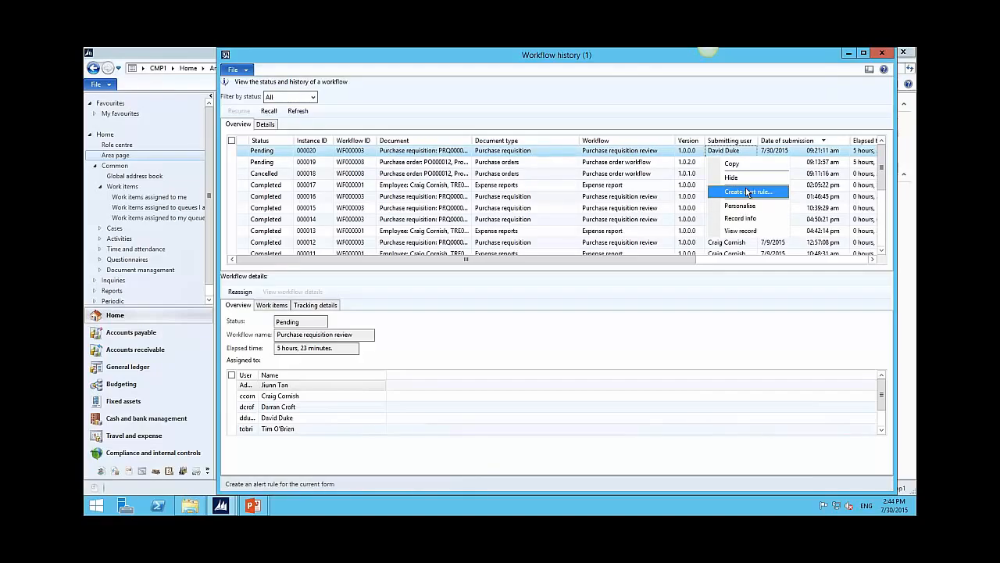
{"action": "left_click", "coordinate": [741, 109]}
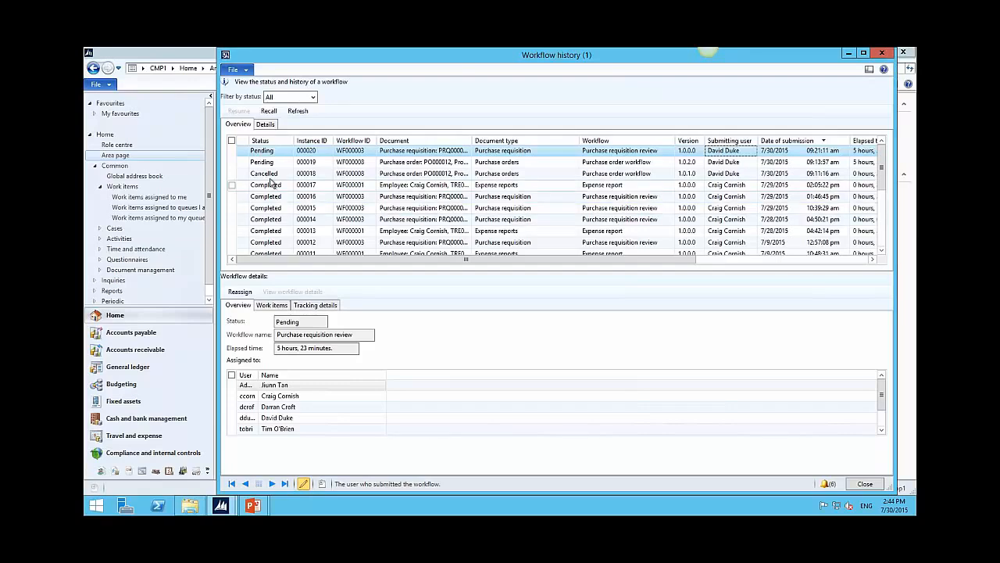
{"action": "left_click", "coordinate": [312, 97]}
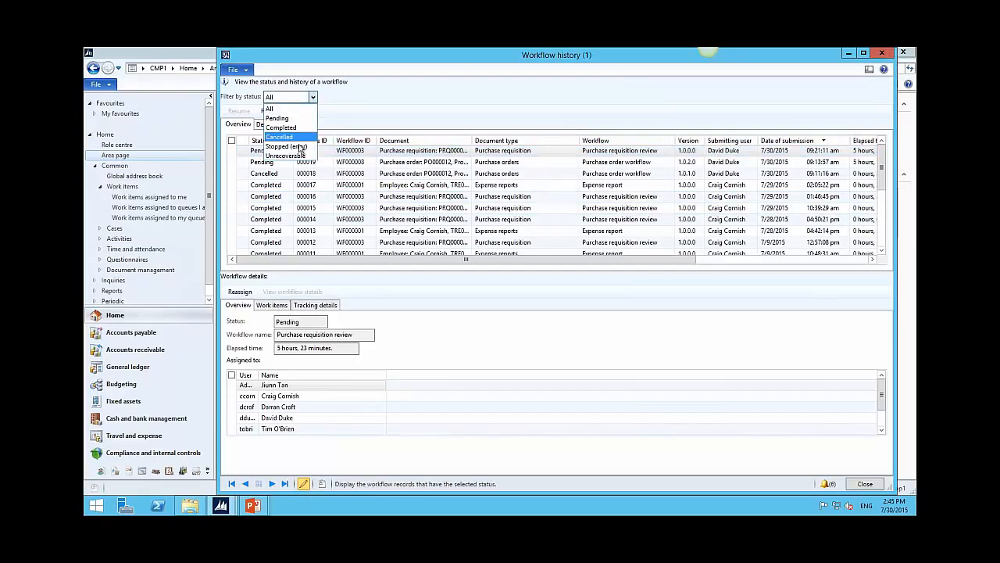
{"action": "left_click", "coordinate": [364, 100]}
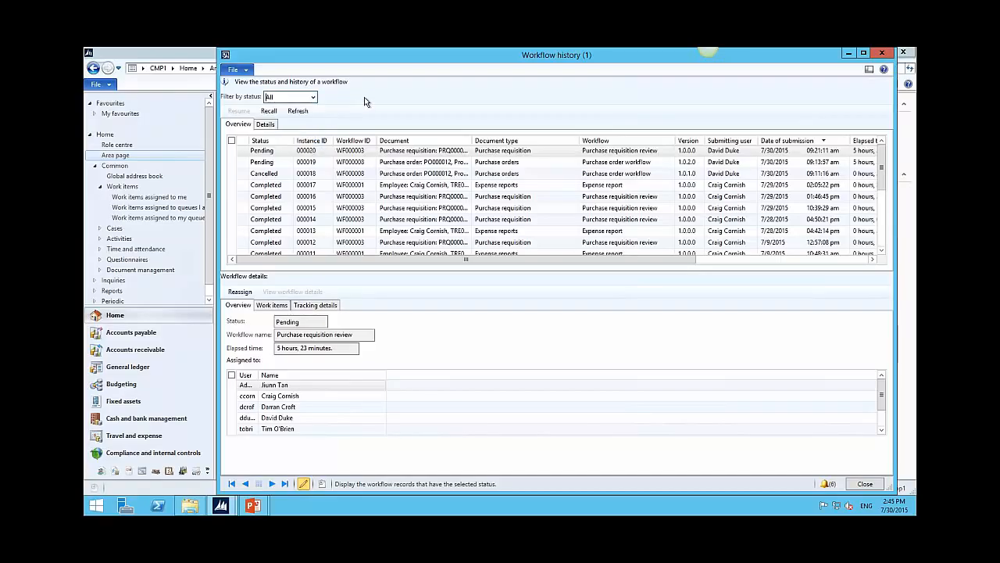
Step: Close Workflow history and go to the Accounts payable area page
{"action": "left_click", "coordinate": [883, 54]}
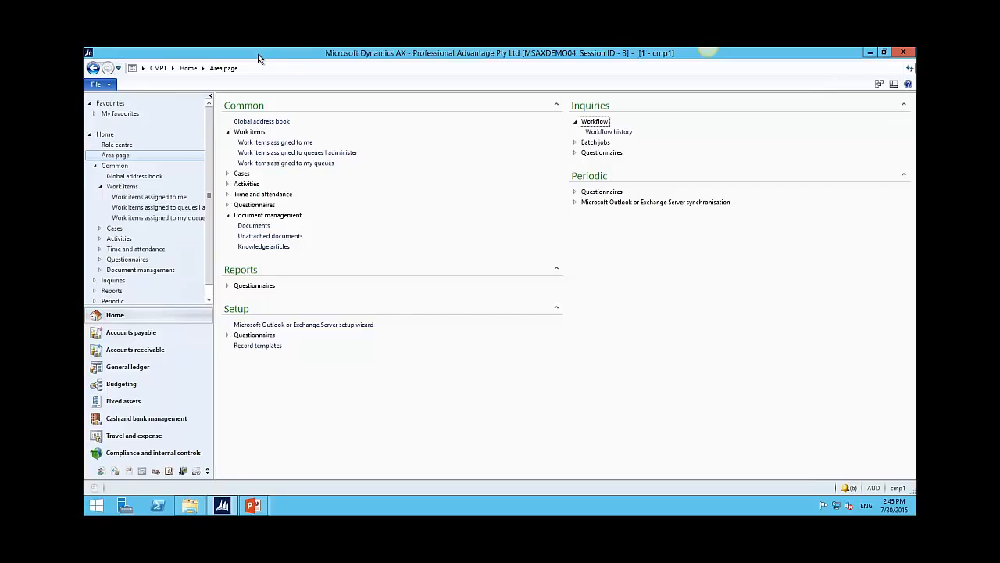
{"action": "left_click", "coordinate": [173, 69]}
{"action": "left_click", "coordinate": [185, 93]}
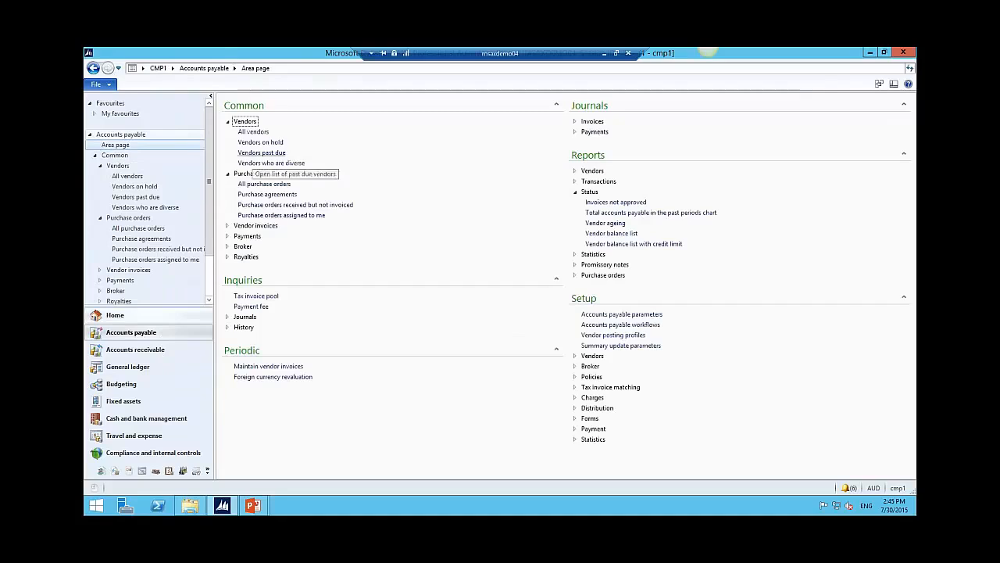
Step: Open the All purchase orders list from Accounts payable, showing orders PO000001 to PO000013
{"action": "left_click", "coordinate": [254, 184]}
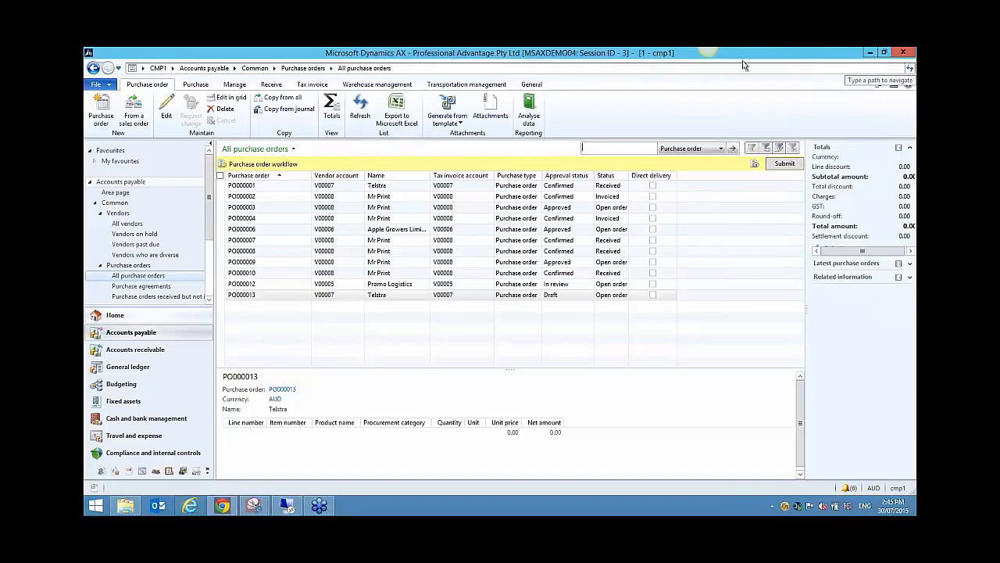
{"action": "left_click", "coordinate": [771, 58]}
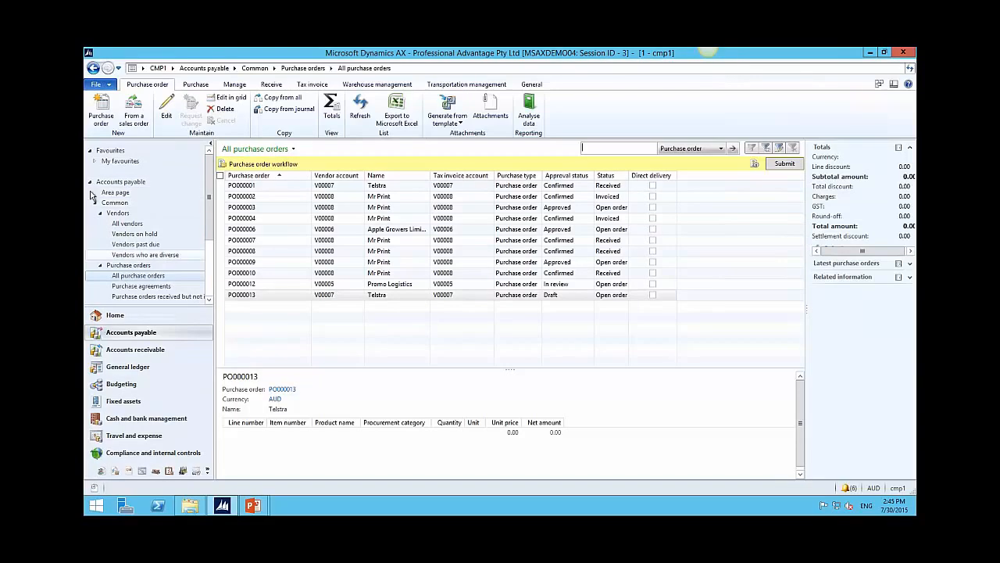
Step: Turn off the Navigation Pane and then the FactBox pane from the View menu
{"action": "left_click", "coordinate": [894, 86]}
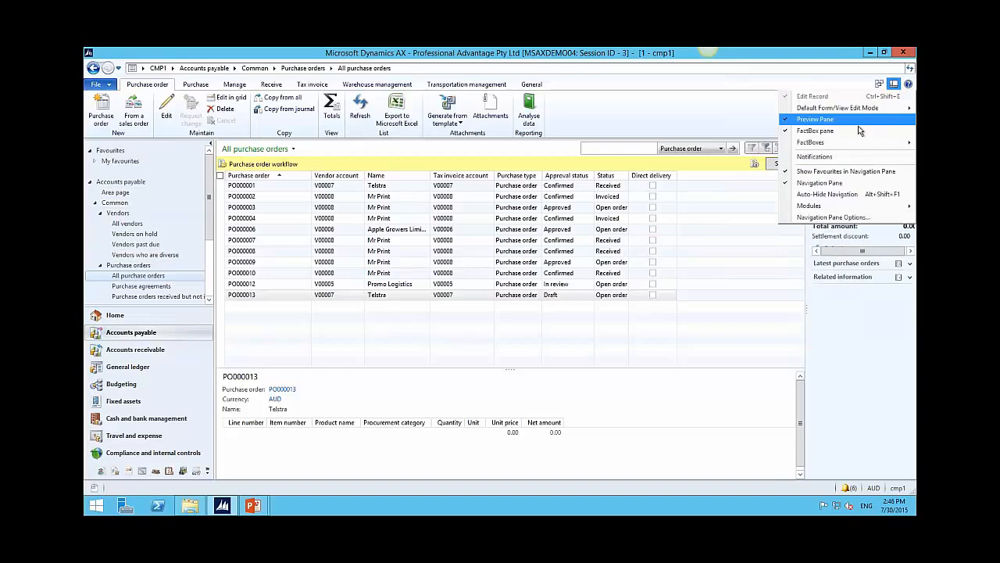
{"action": "left_click", "coordinate": [847, 186]}
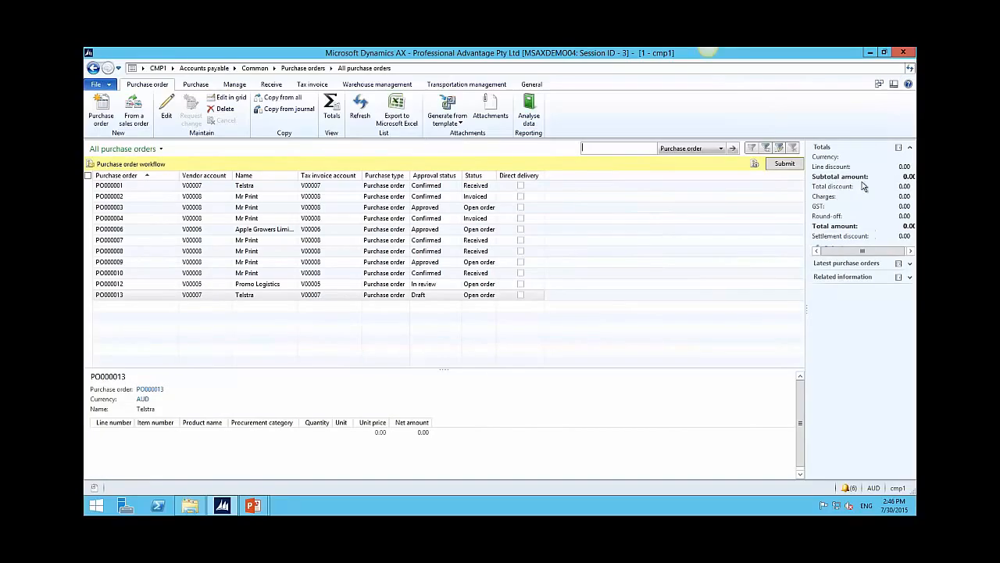
{"action": "left_click", "coordinate": [897, 85]}
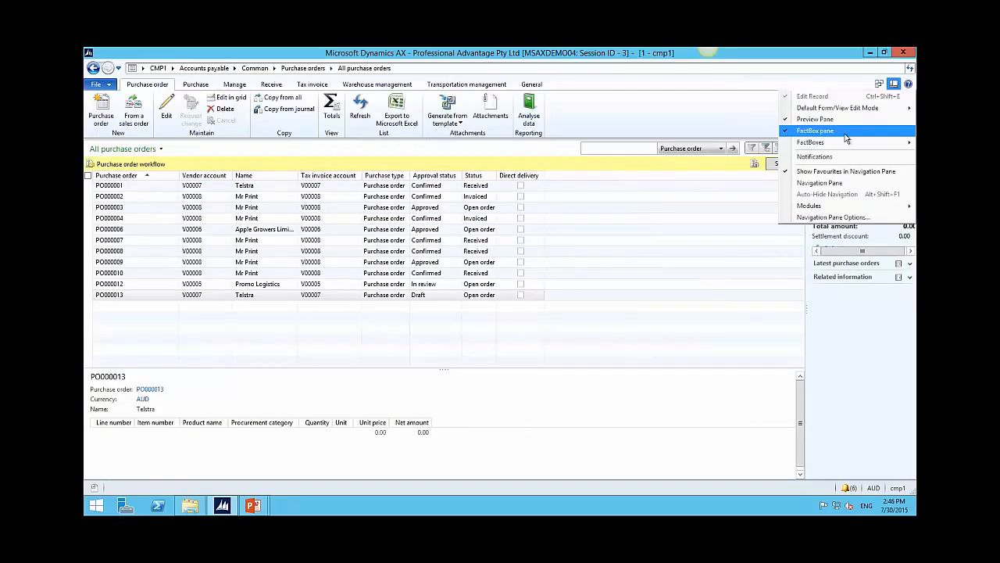
{"action": "left_click", "coordinate": [845, 132]}
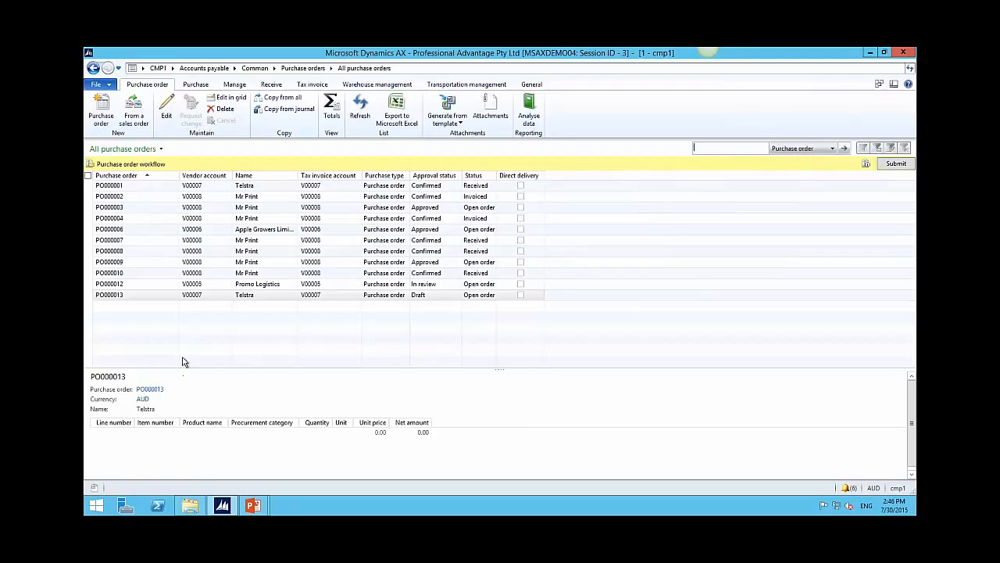
Step: Check the CMP1 module list, then bring up the View menu's pane layout options
{"action": "left_click", "coordinate": [174, 69]}
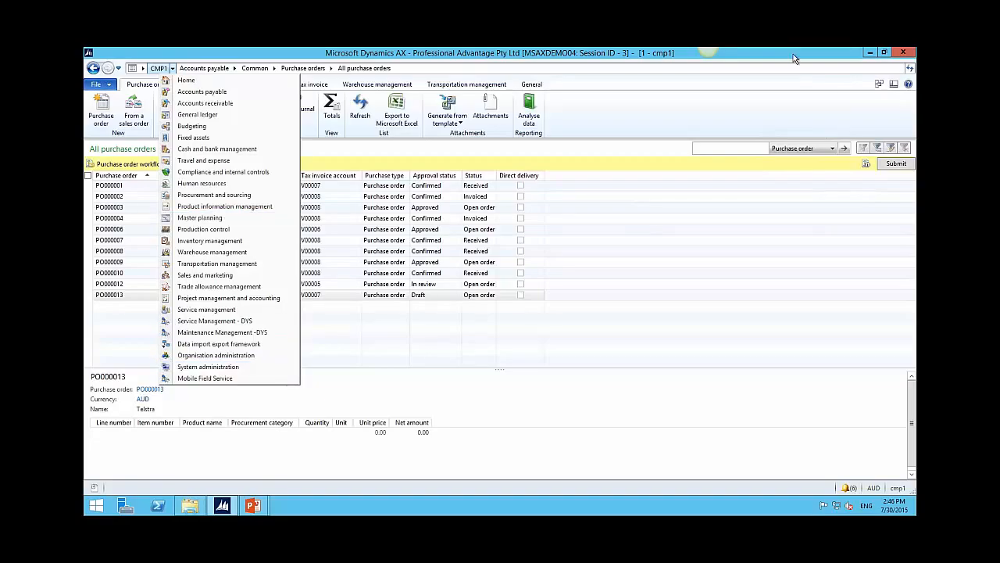
{"action": "left_click", "coordinate": [894, 83]}
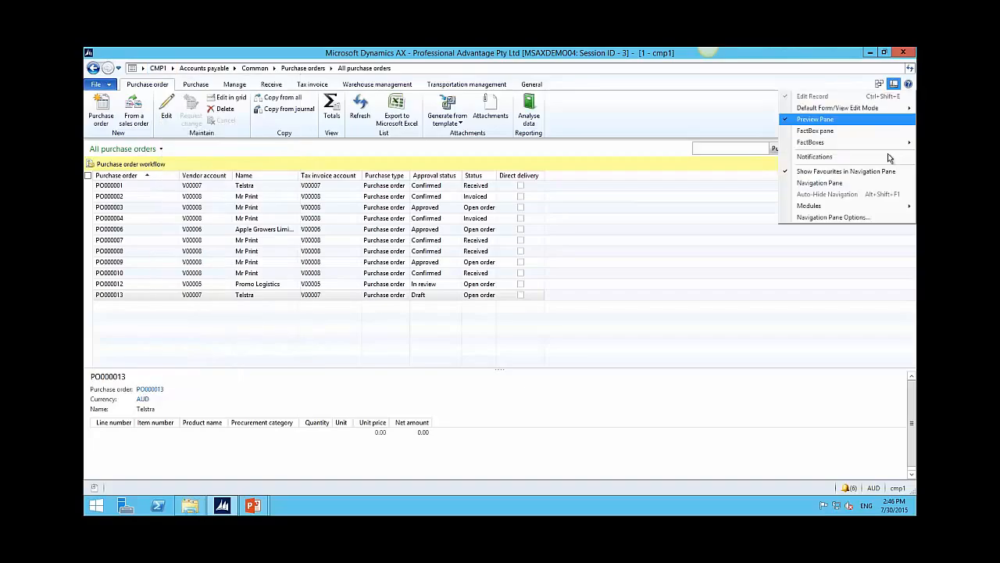
Step: Untick Compliance and internal control and Master planning in Navigation pane options, apply, and verify the module list
{"action": "left_click", "coordinate": [831, 218]}
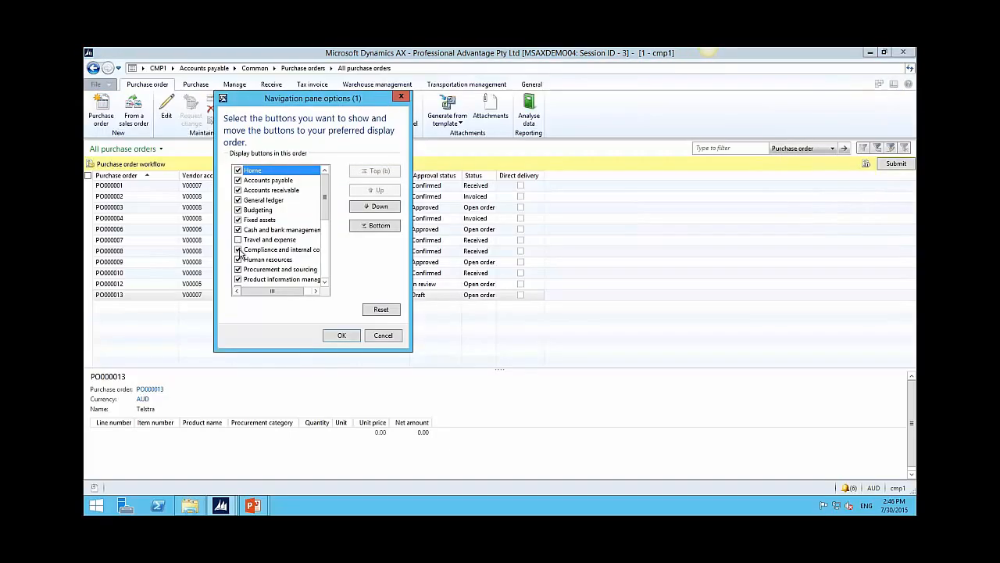
{"action": "left_click", "coordinate": [238, 249]}
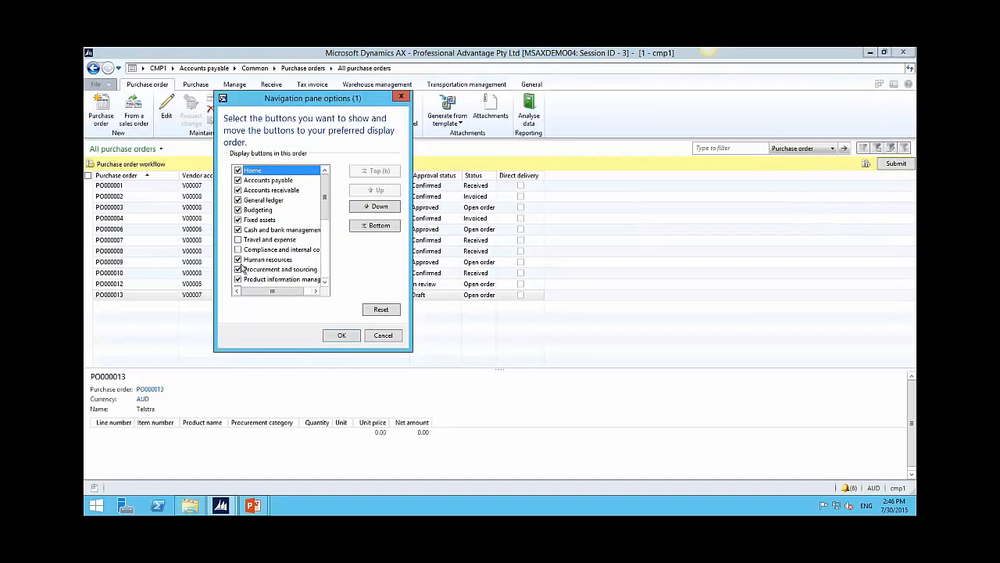
{"action": "left_click", "coordinate": [326, 282]}
{"action": "left_click", "coordinate": [325, 282]}
{"action": "left_click", "coordinate": [326, 282]}
{"action": "left_click", "coordinate": [325, 283]}
{"action": "left_click", "coordinate": [238, 250]}
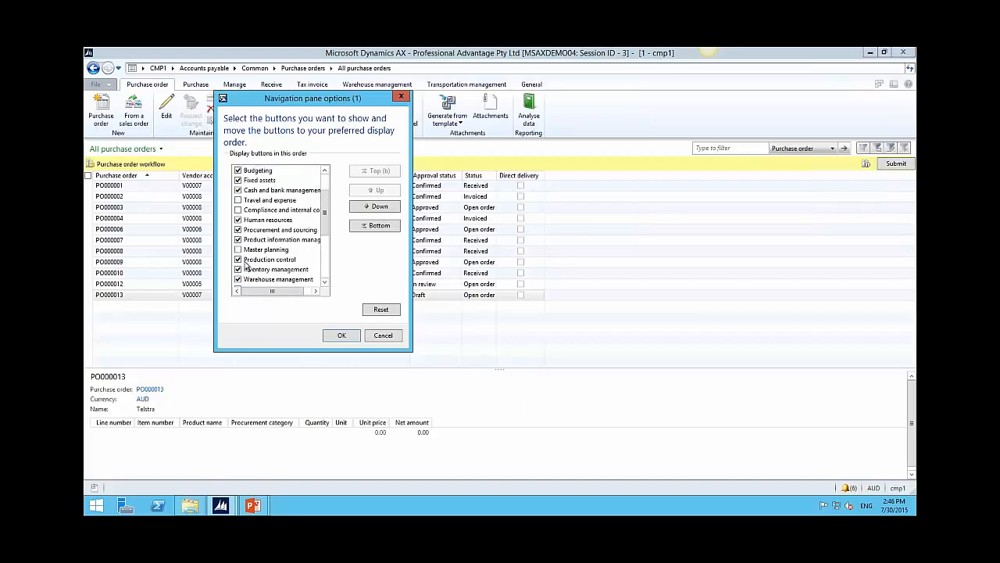
{"action": "left_click", "coordinate": [342, 335]}
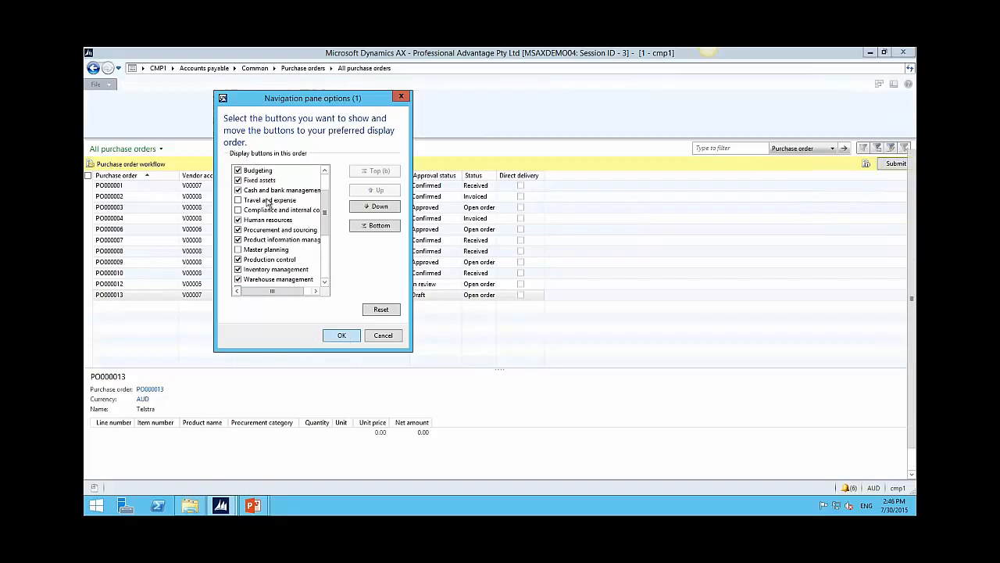
{"action": "left_click", "coordinate": [173, 68]}
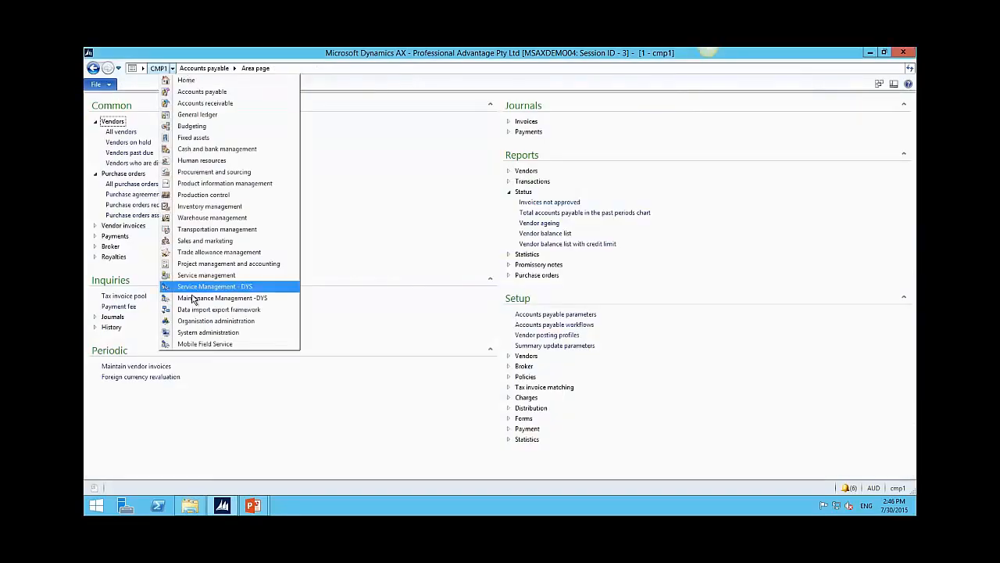
{"action": "left_click", "coordinate": [220, 54]}
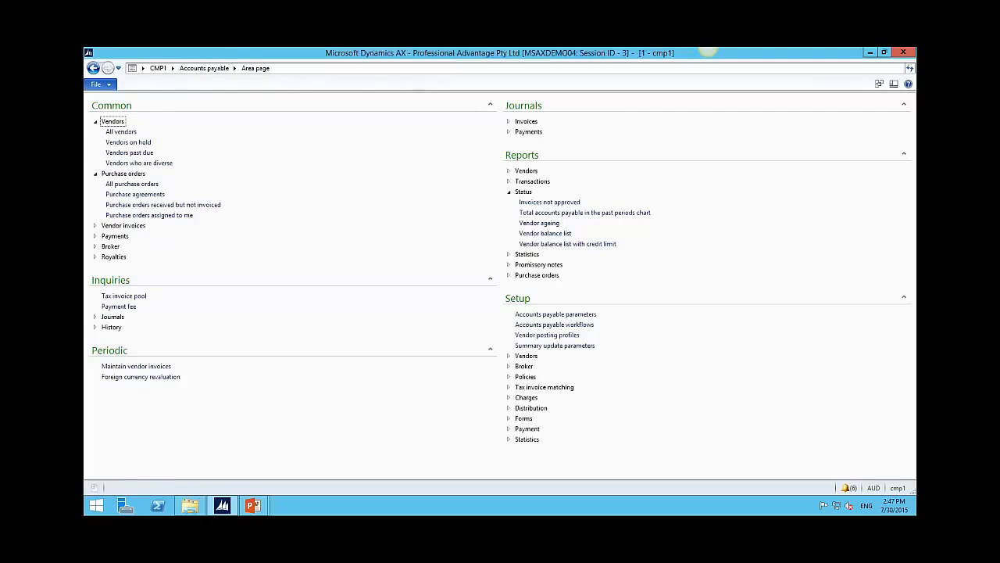
Step: Open purchase order PO000010 from All purchase orders and maximise its window
{"action": "left_click", "coordinate": [131, 183]}
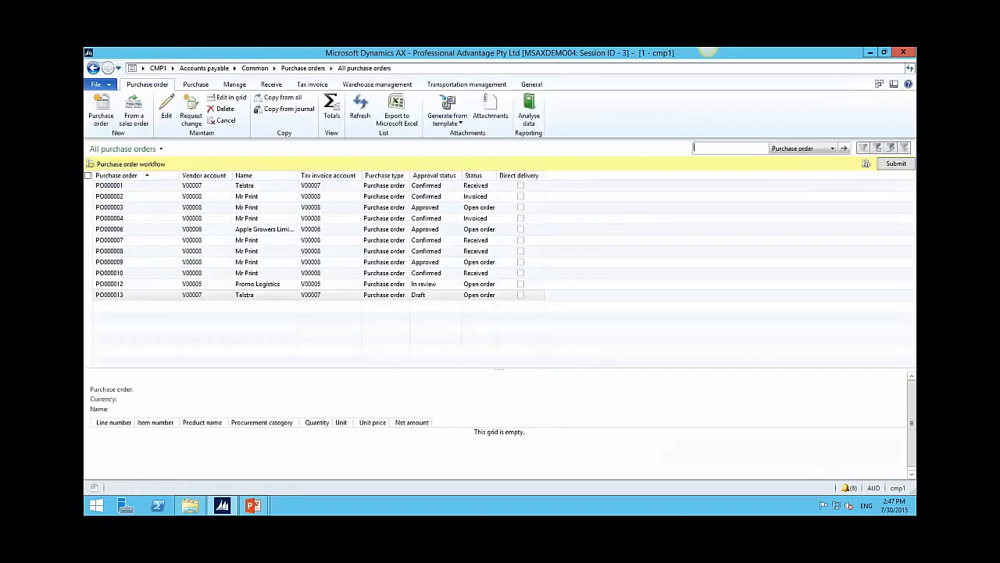
{"action": "left_click", "coordinate": [149, 274]}
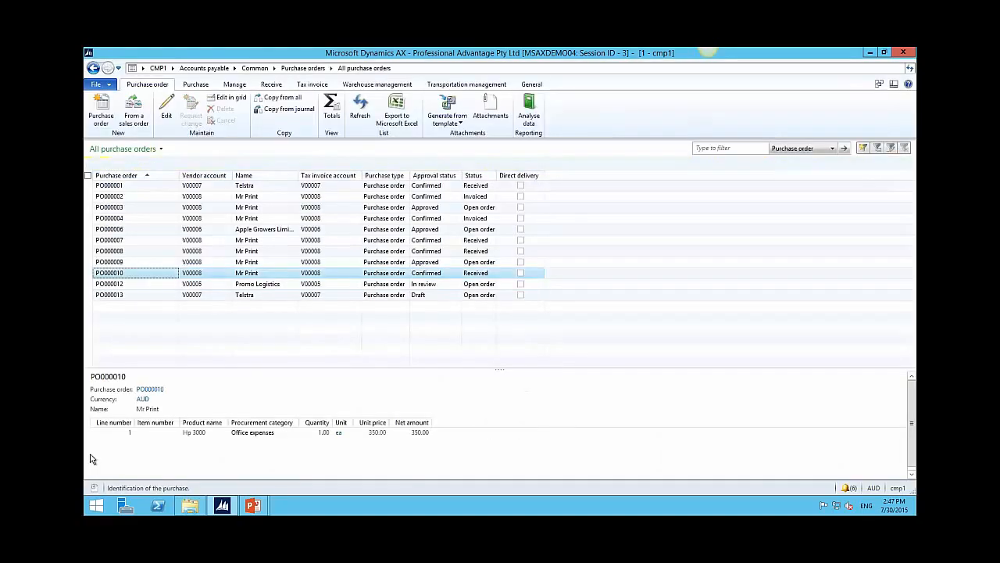
{"action": "double_click", "coordinate": [127, 278]}
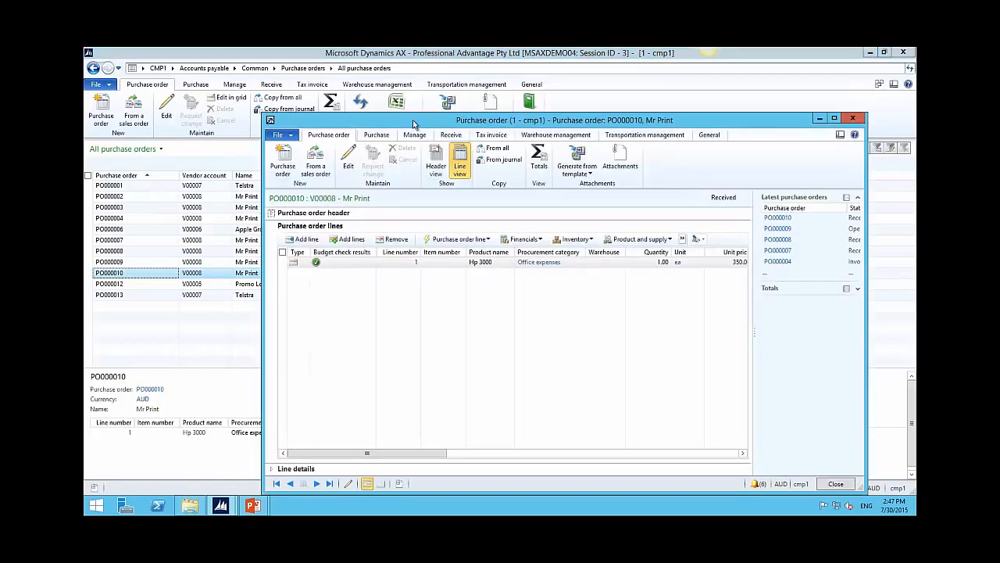
{"action": "left_click_drag", "start_coordinate": [388, 123], "coordinate": [289, 78]}
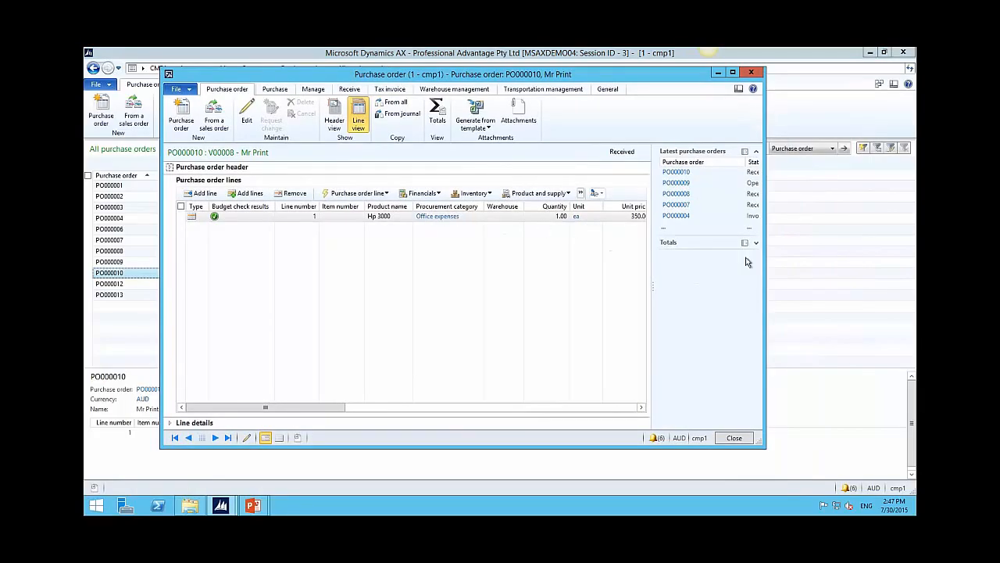
{"action": "left_click", "coordinate": [733, 74]}
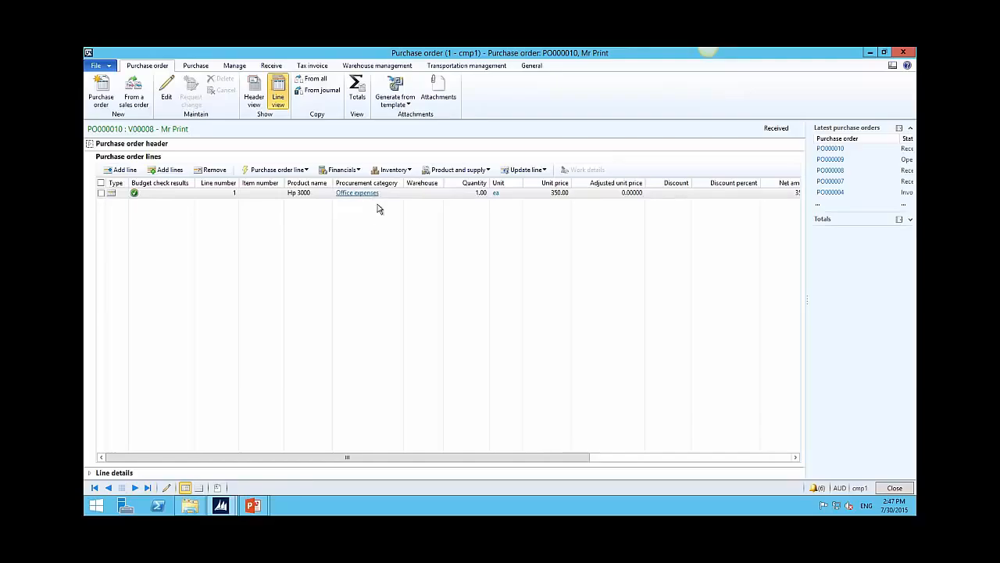
Step: Hide the Item number and Budget check results columns and move Procurement category before Product name
{"action": "left_click", "coordinate": [261, 196]}
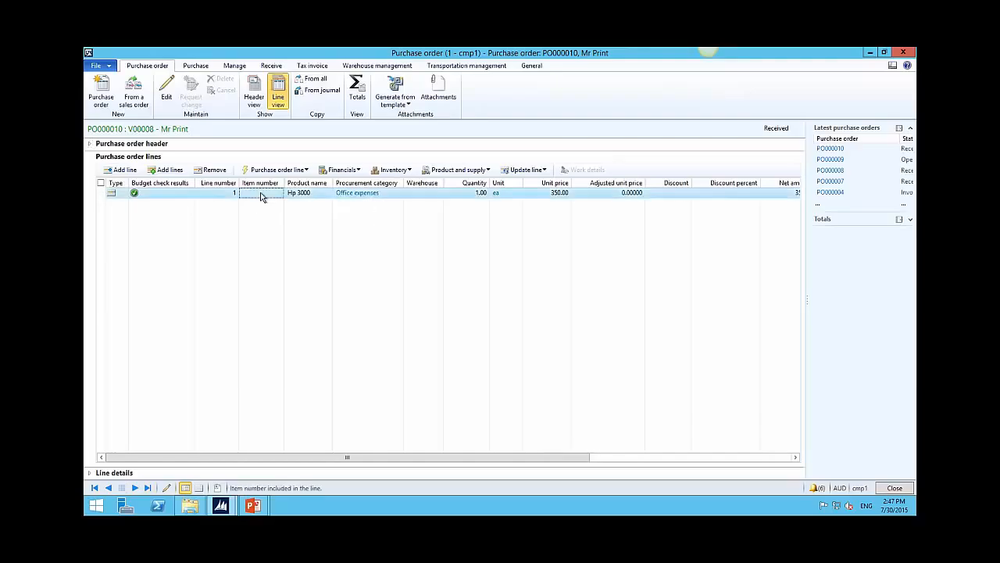
{"action": "right_click", "coordinate": [261, 196]}
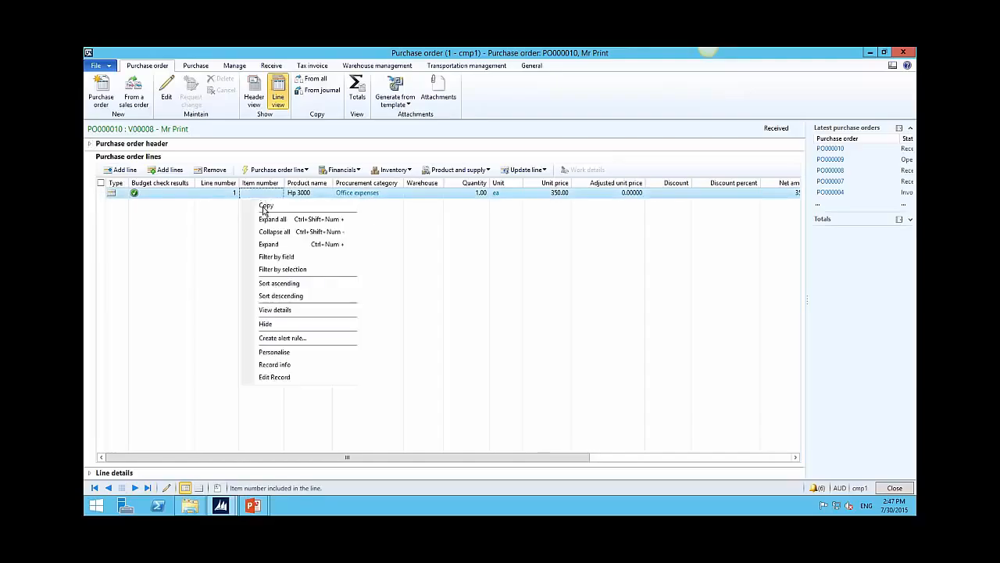
{"action": "left_click", "coordinate": [266, 323]}
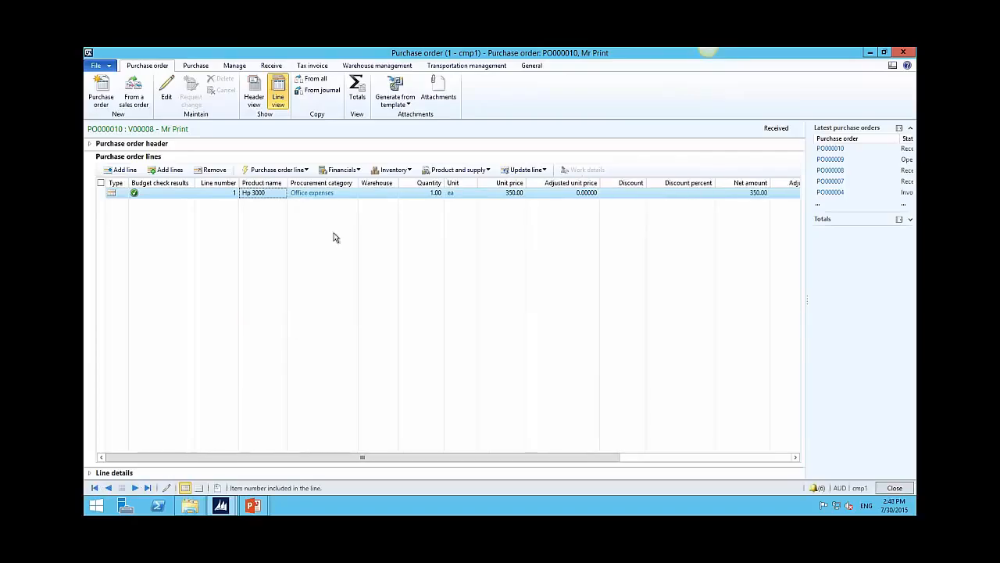
{"action": "right_click", "coordinate": [157, 196]}
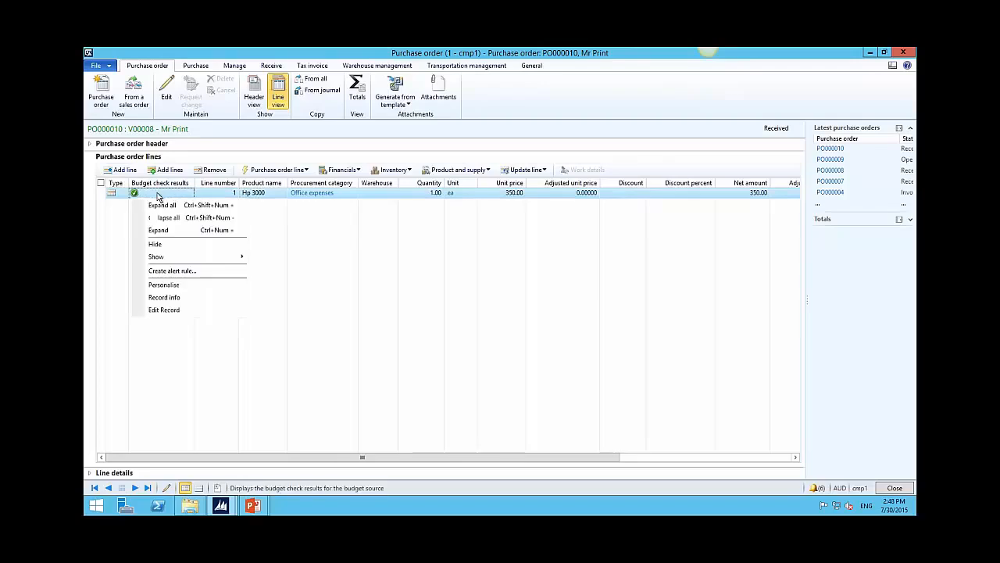
{"action": "left_click", "coordinate": [166, 244]}
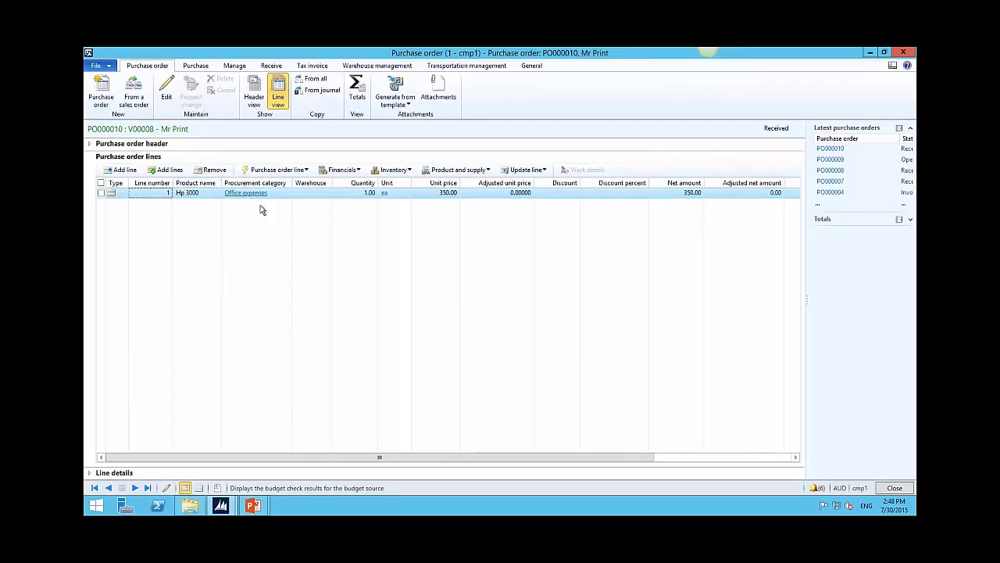
{"action": "left_click_drag", "start_coordinate": [236, 186], "coordinate": [177, 186]}
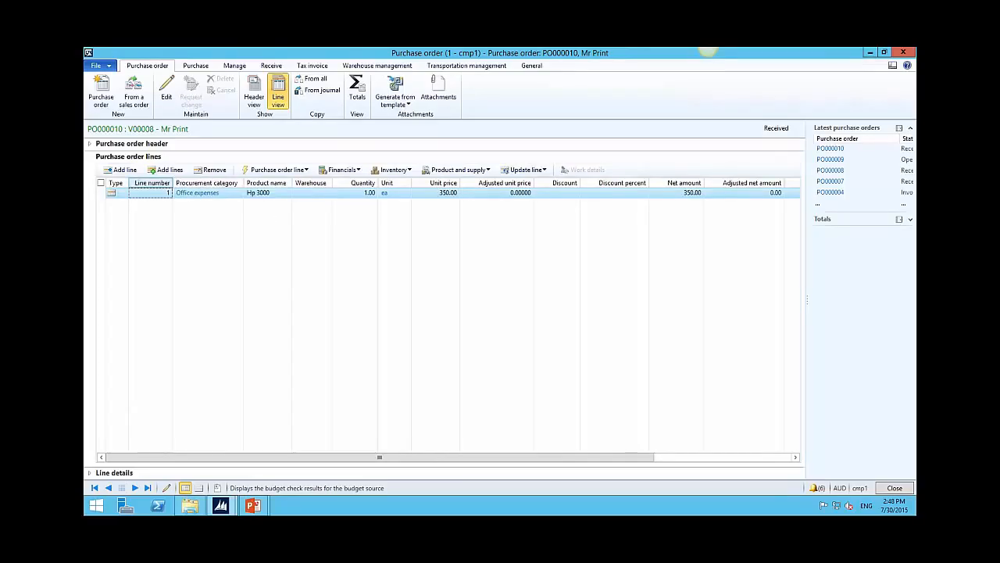
Step: Hide the Discount percent and Discount columns on the order lines
{"action": "right_click", "coordinate": [622, 194]}
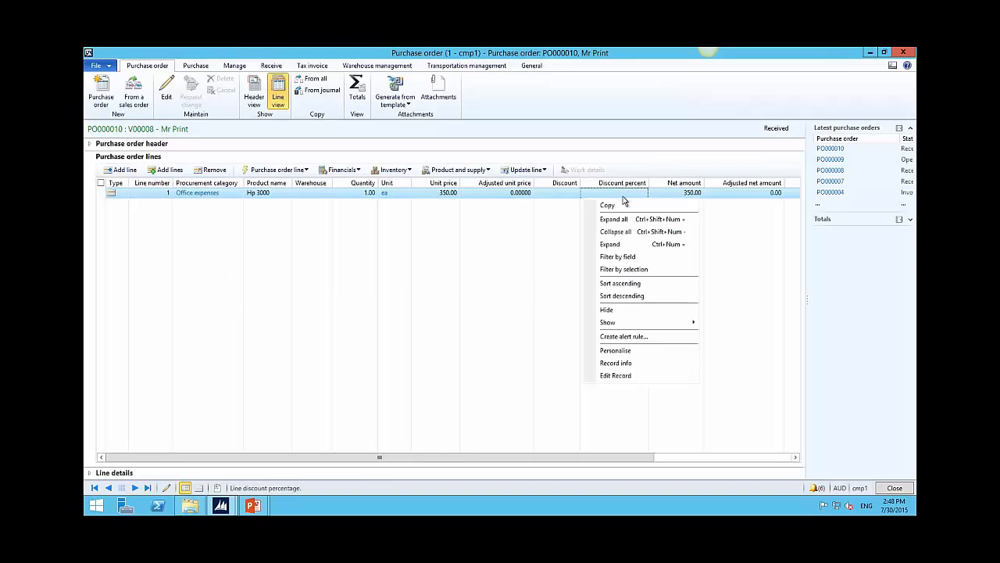
{"action": "left_click", "coordinate": [635, 310]}
{"action": "left_click", "coordinate": [561, 195]}
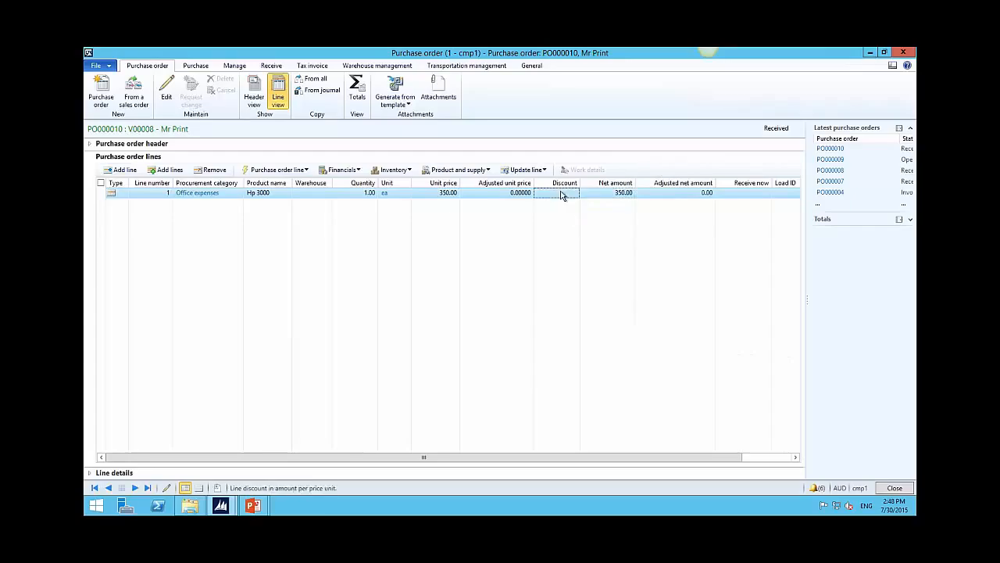
{"action": "right_click", "coordinate": [561, 196]}
{"action": "left_click", "coordinate": [600, 310]}
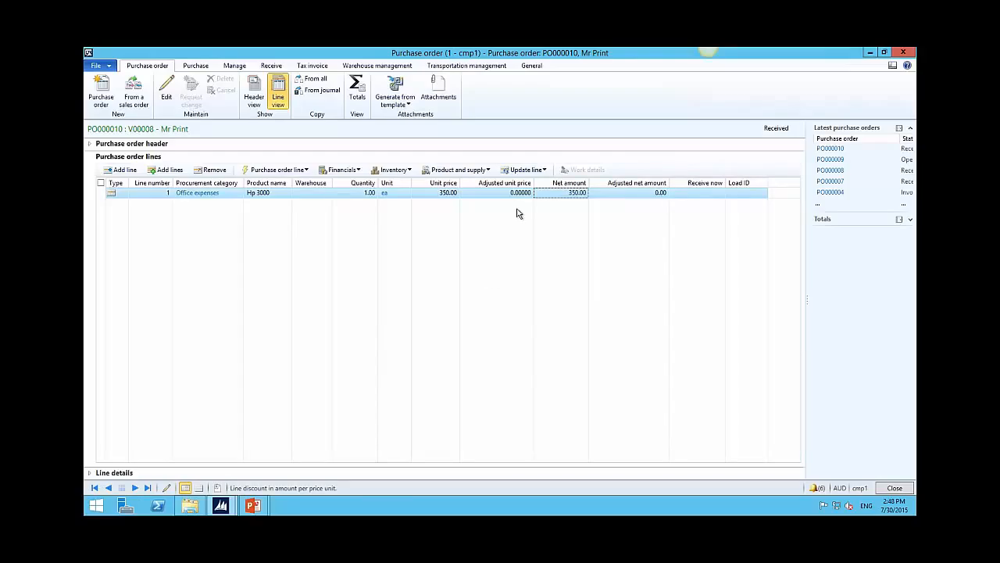
Step: Inspect the Warehouse column options twice without changing anything
{"action": "right_click", "coordinate": [320, 199]}
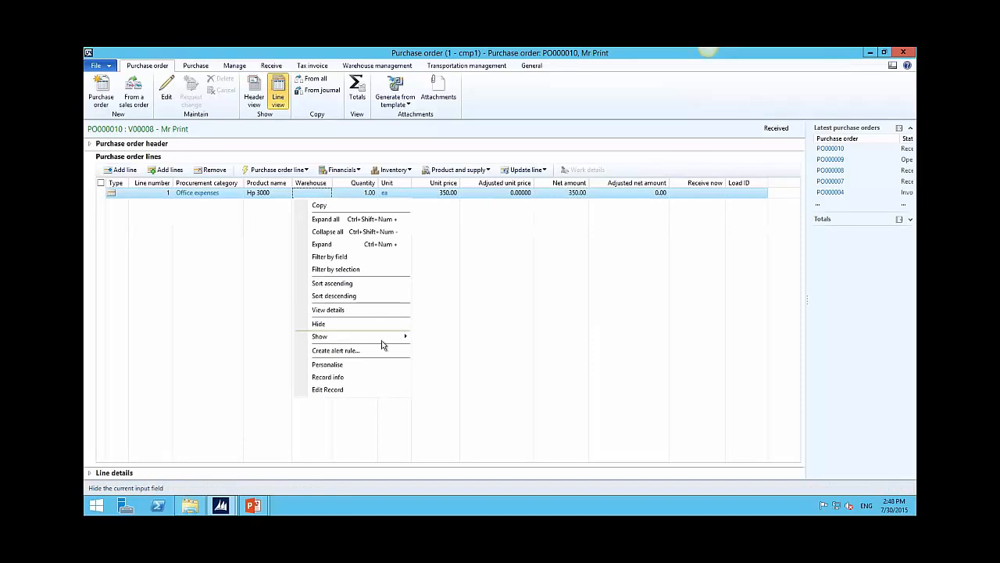
{"action": "mouse_move", "coordinate": [381, 345]}
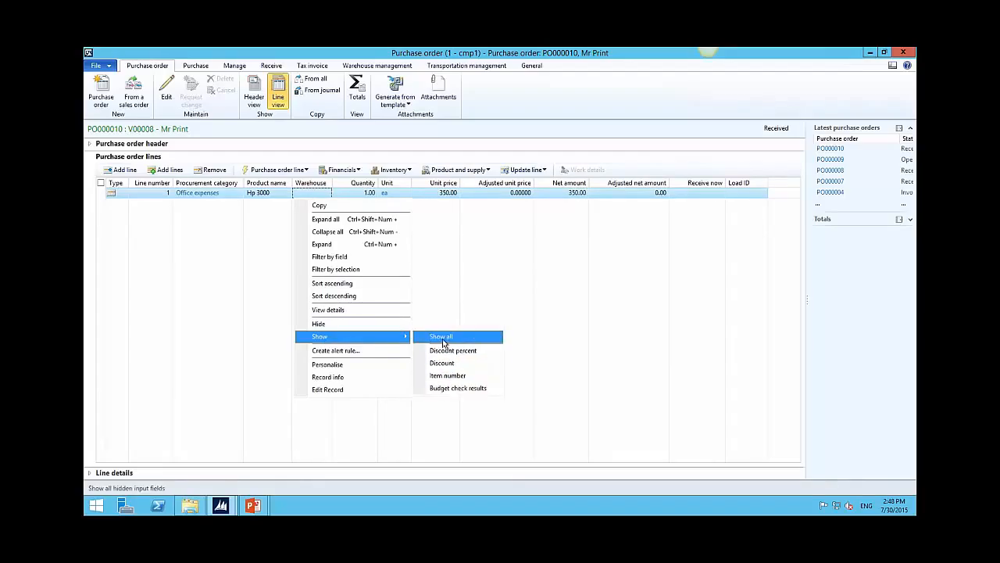
{"action": "left_click", "coordinate": [152, 194]}
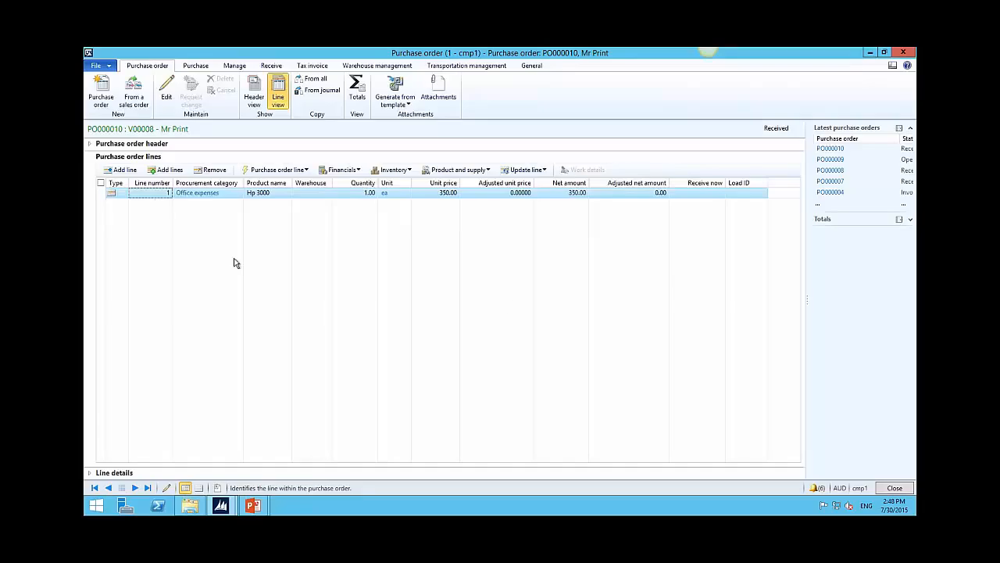
{"action": "right_click", "coordinate": [306, 197]}
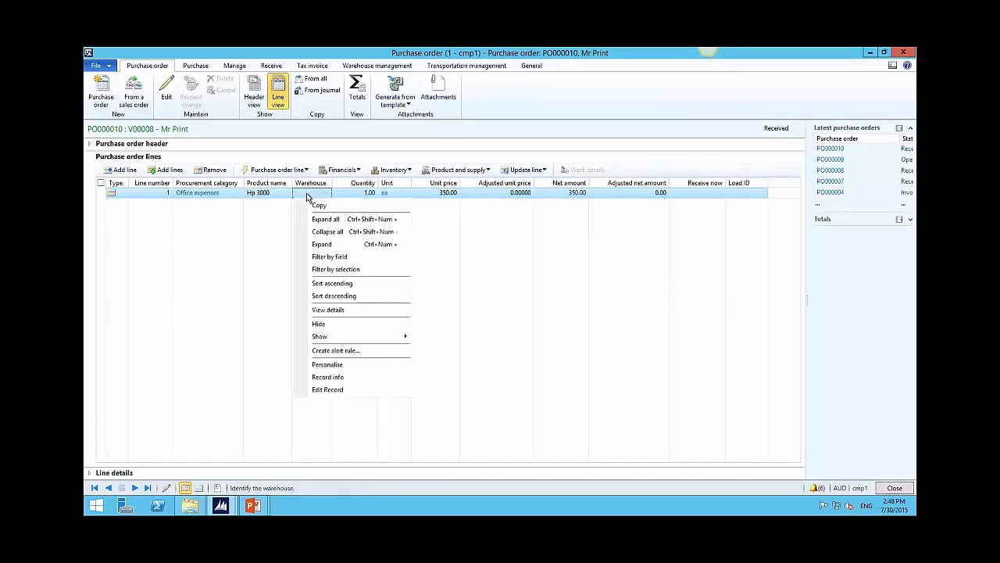
{"action": "left_click", "coordinate": [279, 195]}
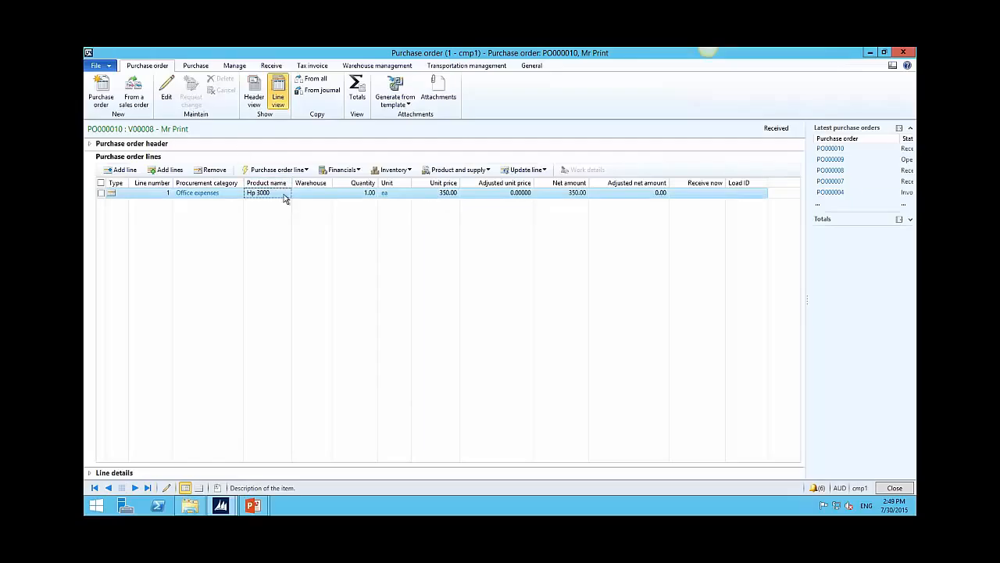
Step: Open Personalise from the Hp 3000 cell, close it unchanged, and switch to PowerPoint
{"action": "right_click", "coordinate": [285, 198]}
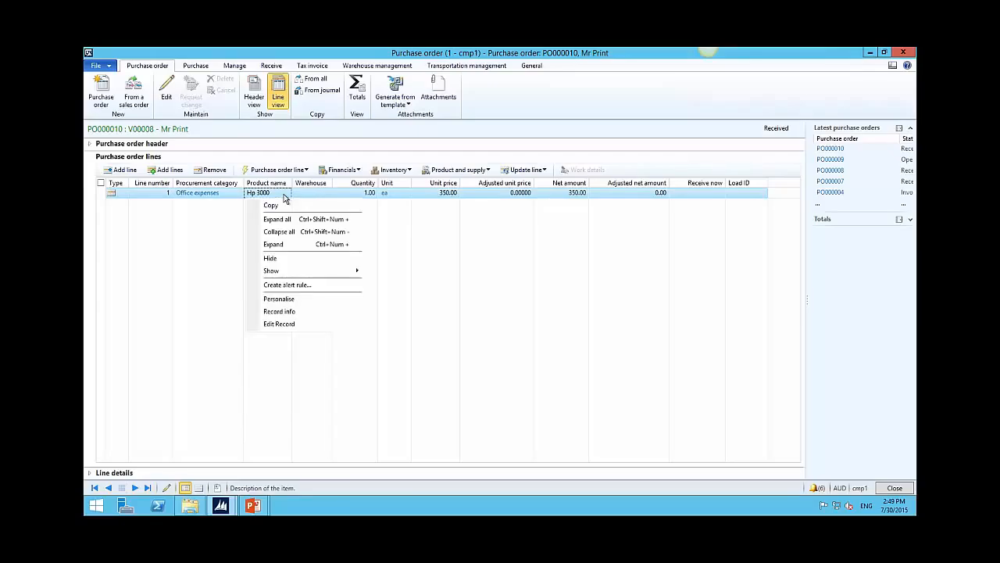
{"action": "left_click", "coordinate": [305, 299]}
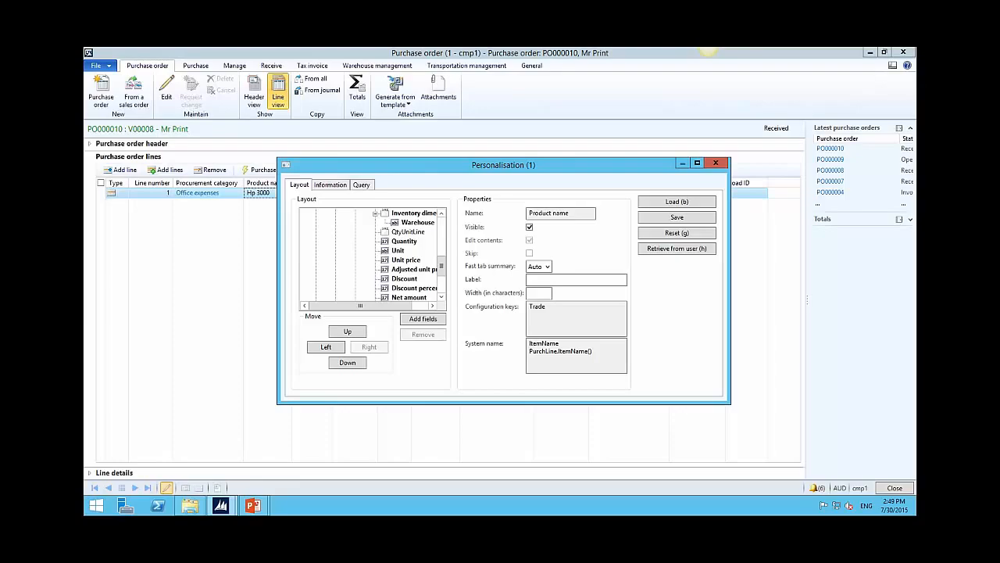
{"action": "left_click", "coordinate": [716, 162]}
{"action": "key", "text": "alt+Tab"}
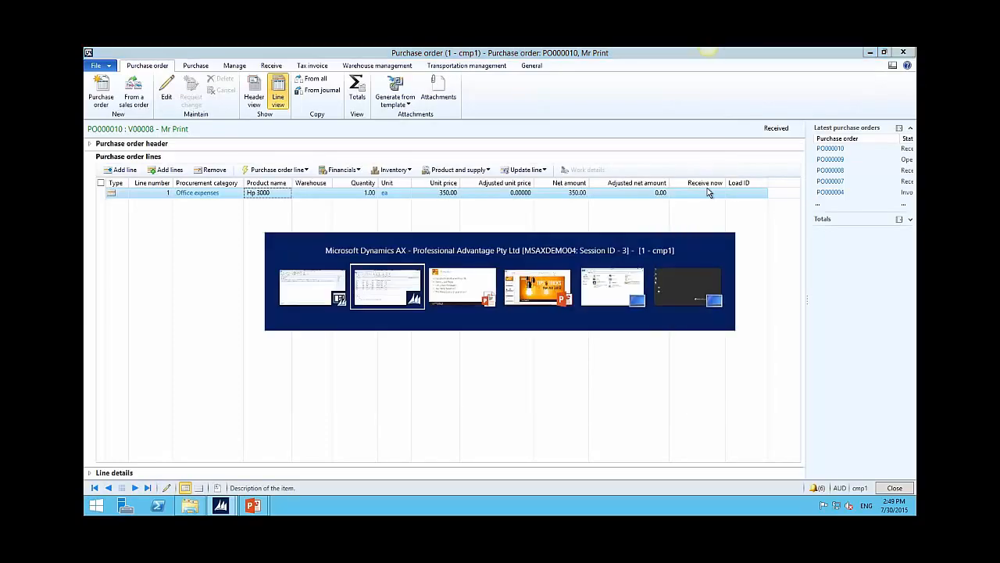
Step: Advance past the Personalising AX slide to the Alerts slide, then return to Dynamics AX
{"action": "key", "text": "Right"}
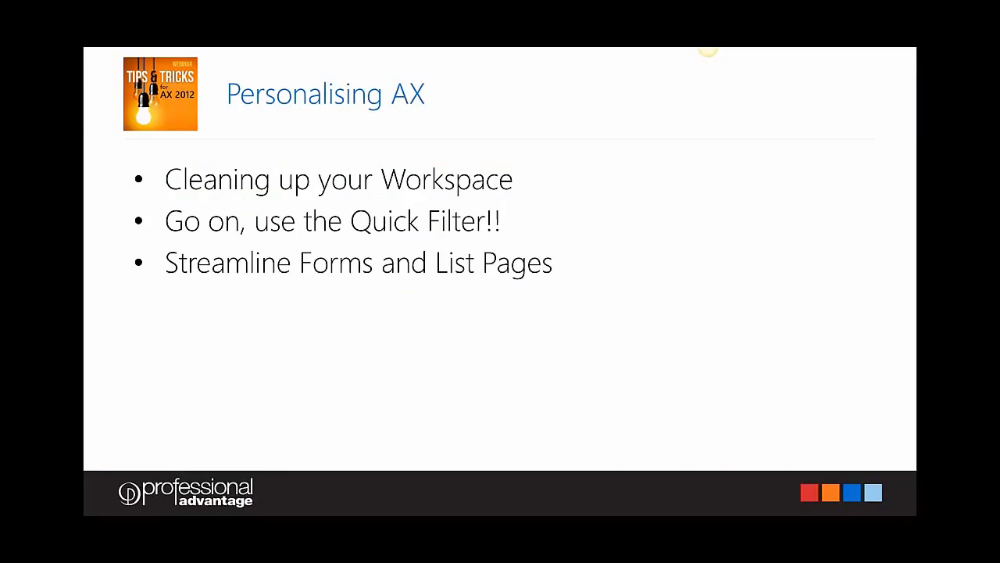
{"action": "key", "text": "Right"}
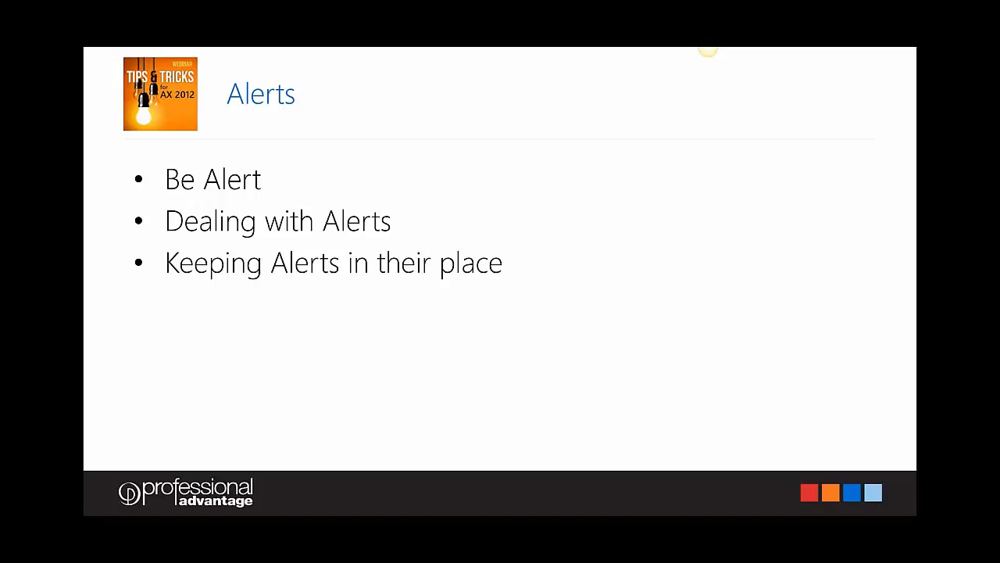
{"action": "key", "text": "alt+Tab"}
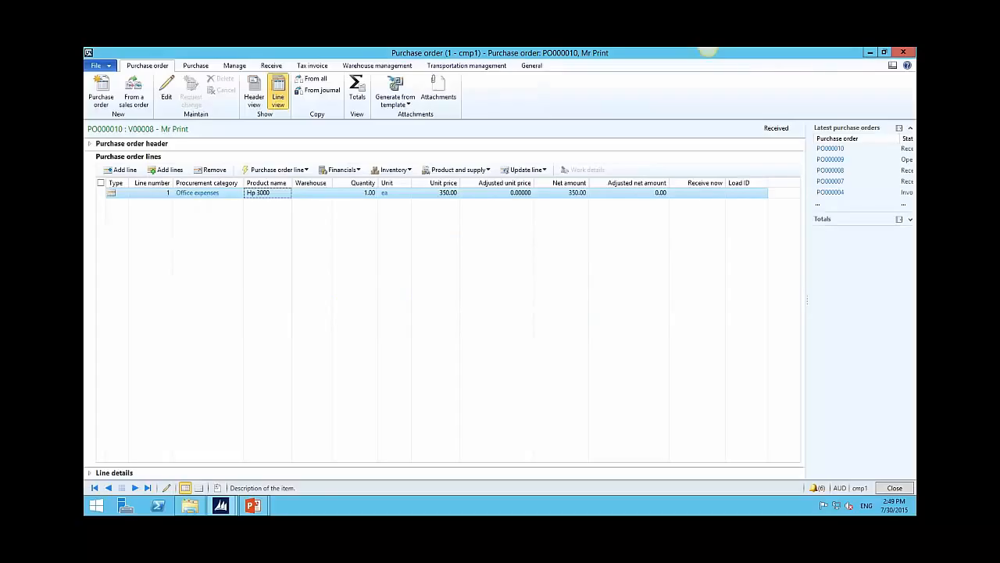
{"action": "key", "text": "alt+Tab"}
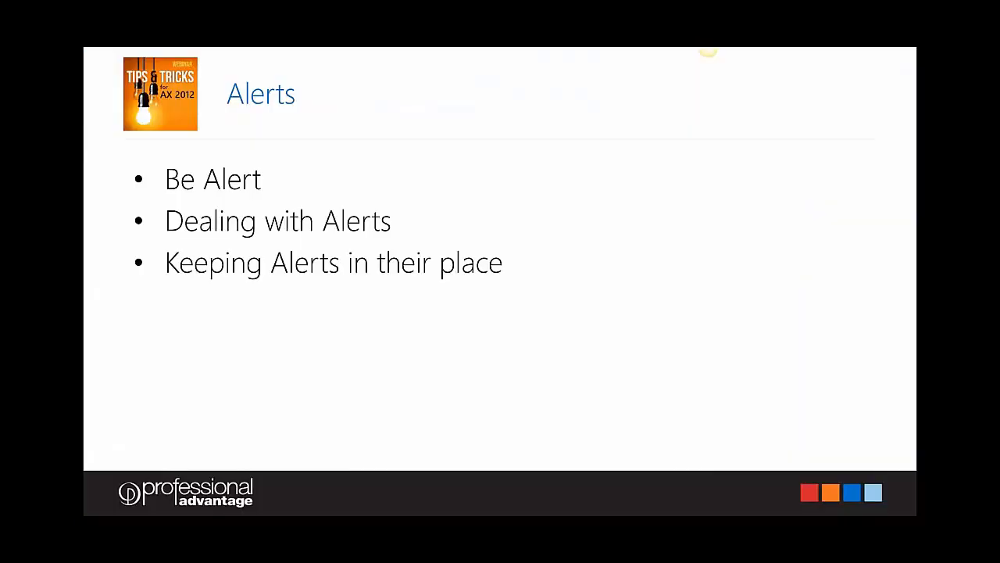
{"action": "key", "text": "alt+Tab"}
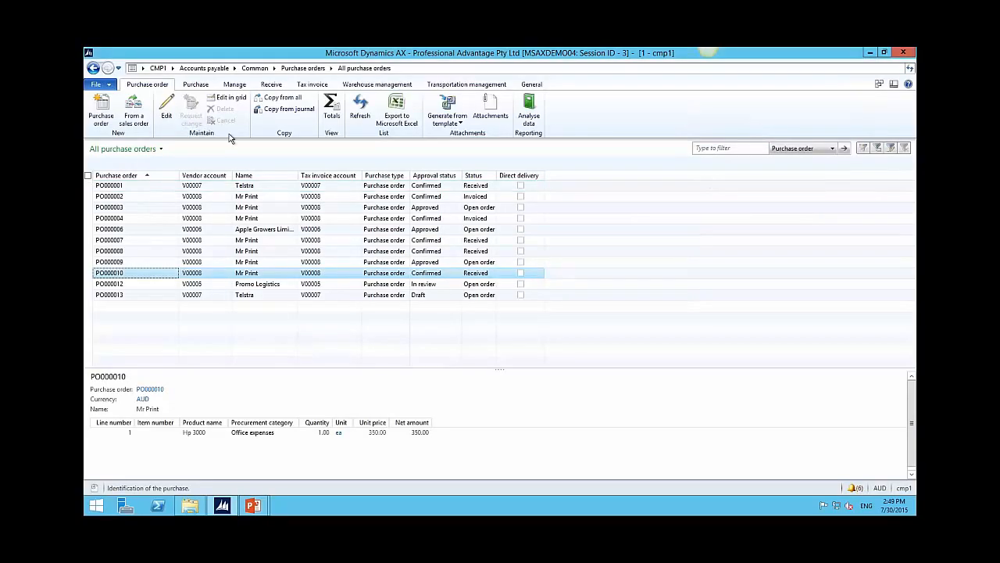
Step: Go to All vendors and start a new alert rule on Company 2's Vendor hold field
{"action": "left_click", "coordinate": [209, 71]}
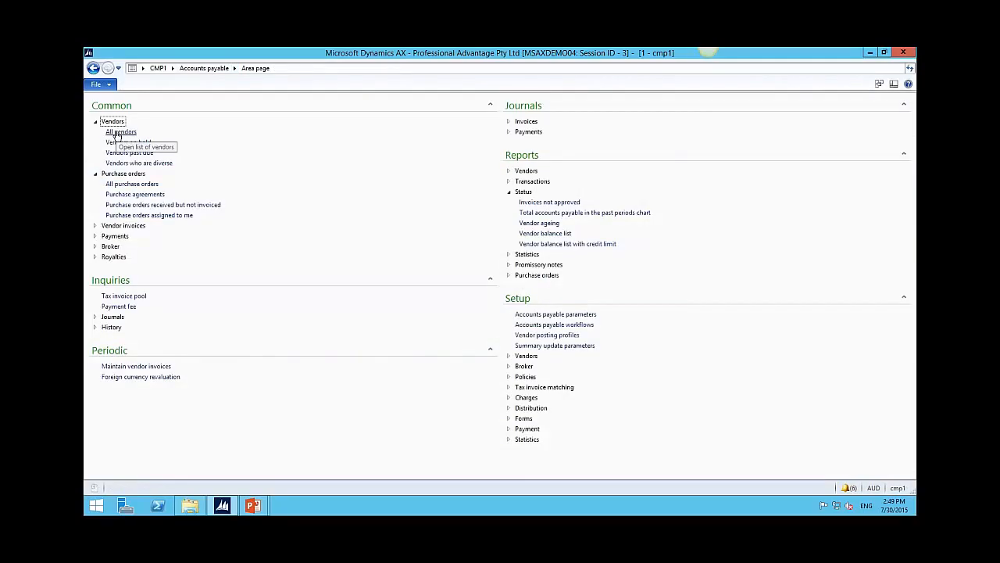
{"action": "left_click", "coordinate": [118, 133]}
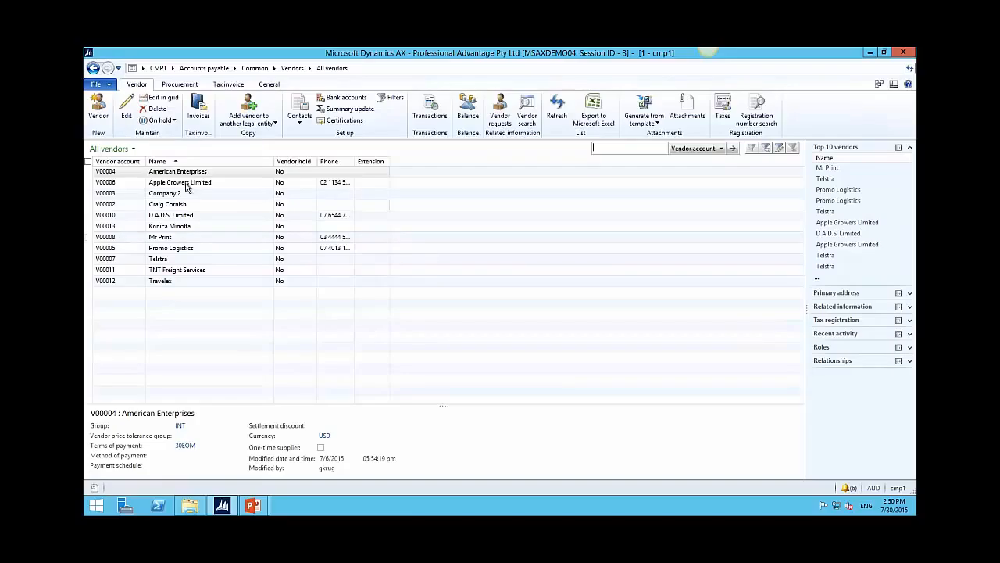
{"action": "left_click", "coordinate": [284, 197]}
{"action": "right_click", "coordinate": [290, 199]}
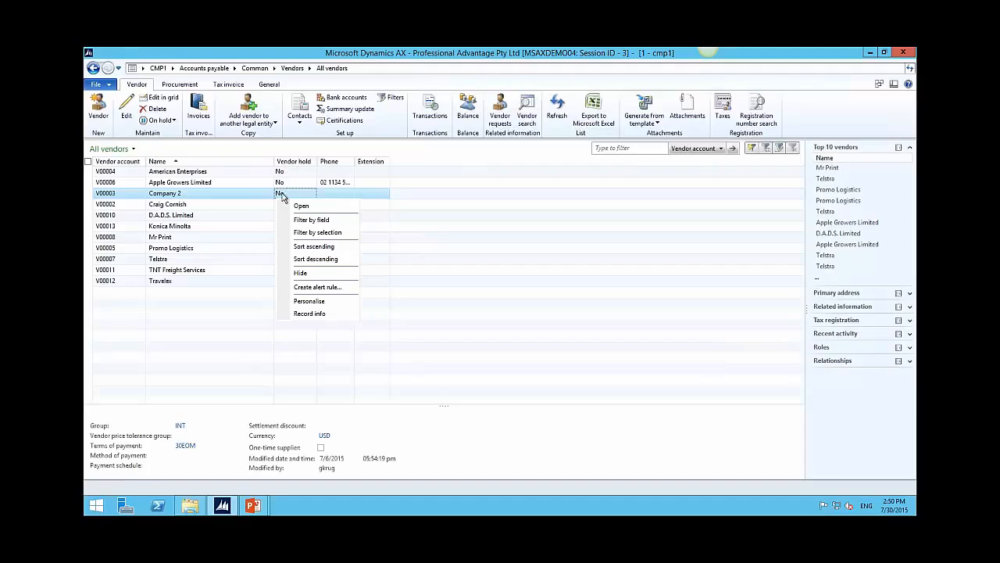
{"action": "right_click", "coordinate": [283, 197]}
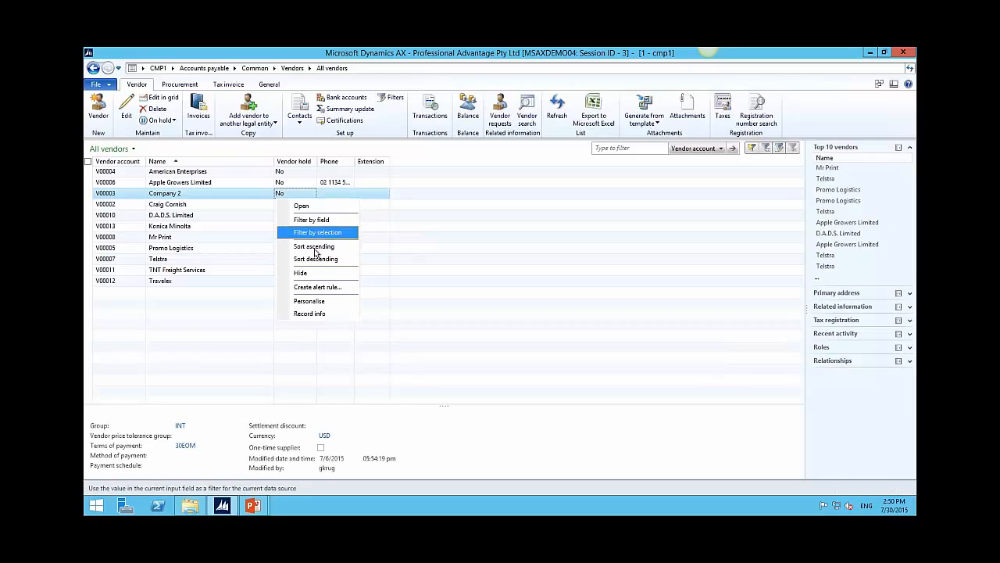
{"action": "left_click", "coordinate": [319, 287]}
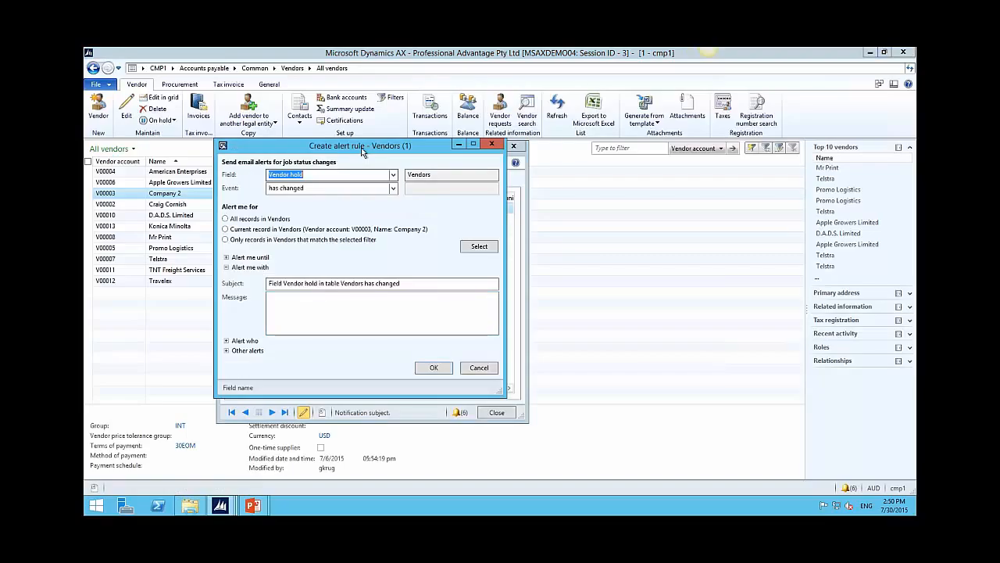
Step: Set the alert event to Vendor hold 'is set to' All
{"action": "left_click_drag", "start_coordinate": [351, 149], "coordinate": [353, 104]}
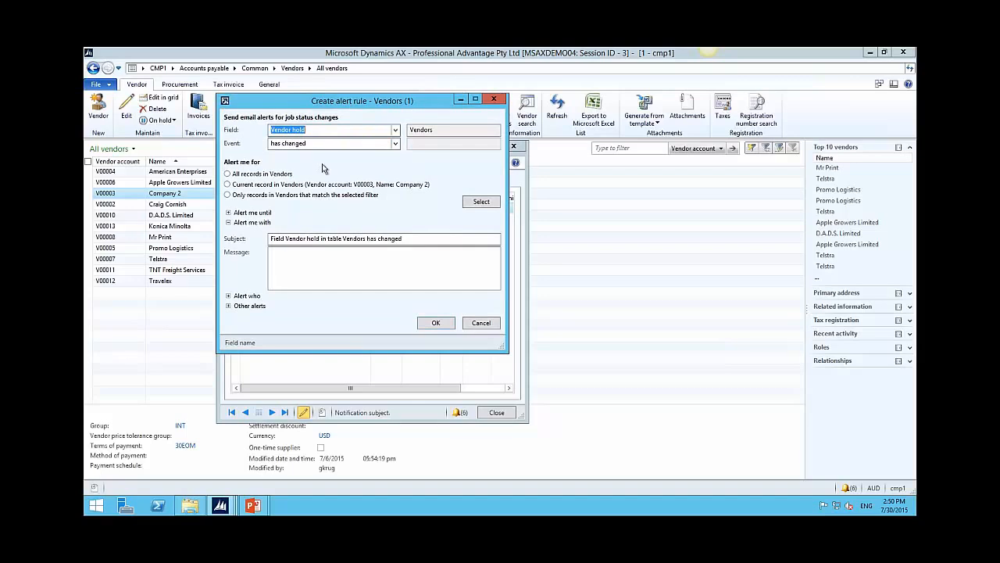
{"action": "left_click", "coordinate": [395, 143]}
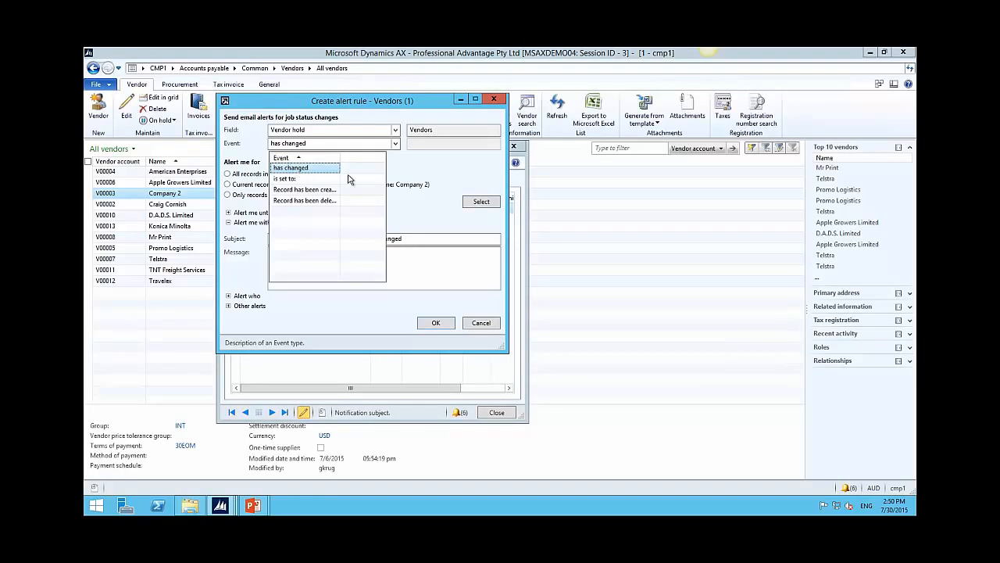
{"action": "left_click", "coordinate": [295, 179]}
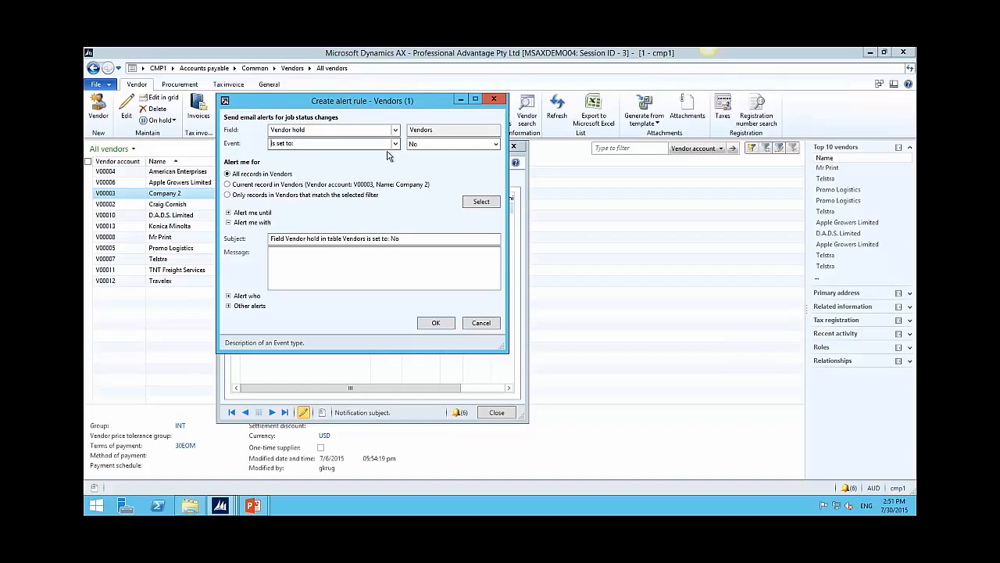
{"action": "left_click", "coordinate": [495, 144]}
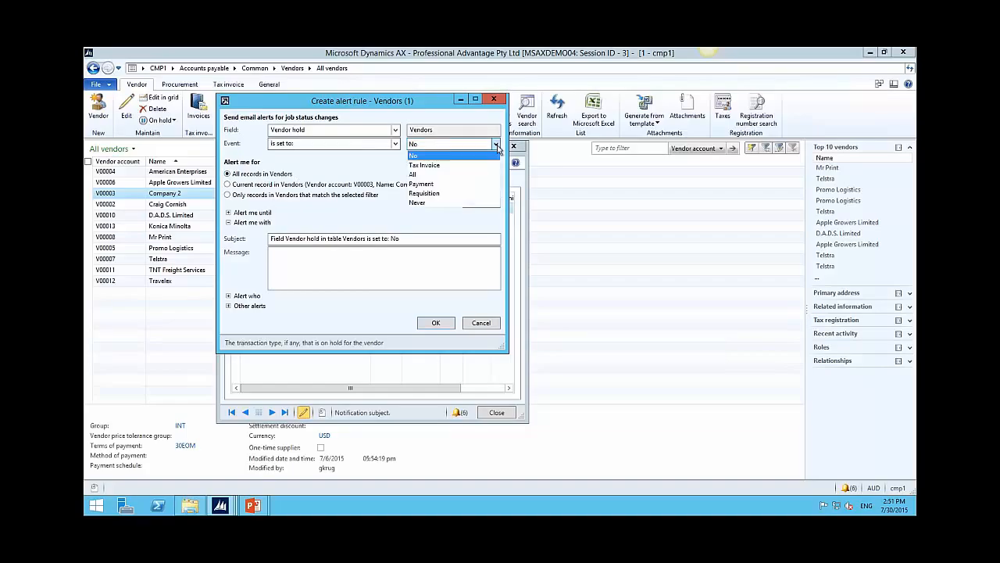
{"action": "left_click", "coordinate": [419, 177]}
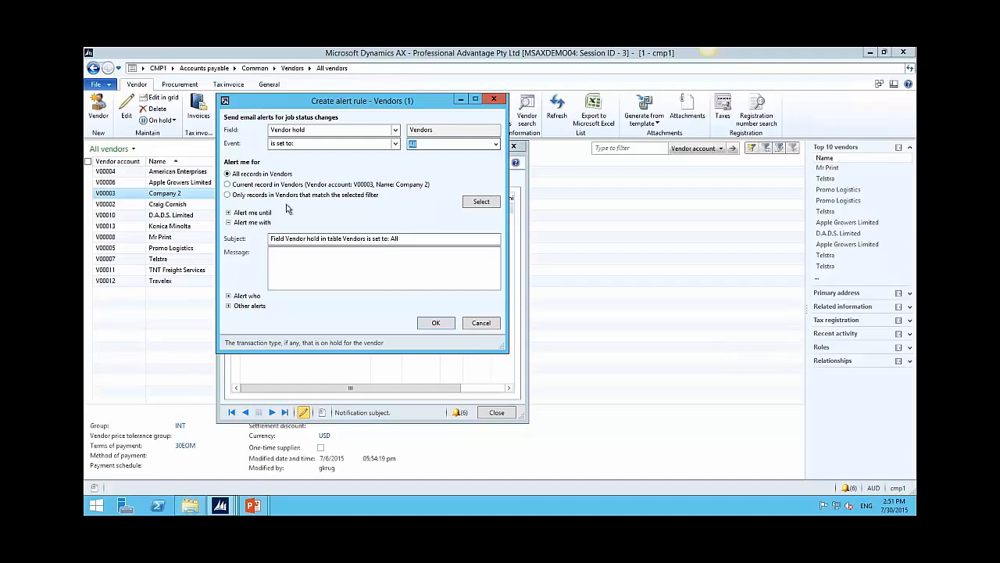
Step: Set the alert recipient, enable e-mail alongside the pop-up, and save the rule
{"action": "left_click", "coordinate": [229, 214]}
{"action": "left_click", "coordinate": [229, 214]}
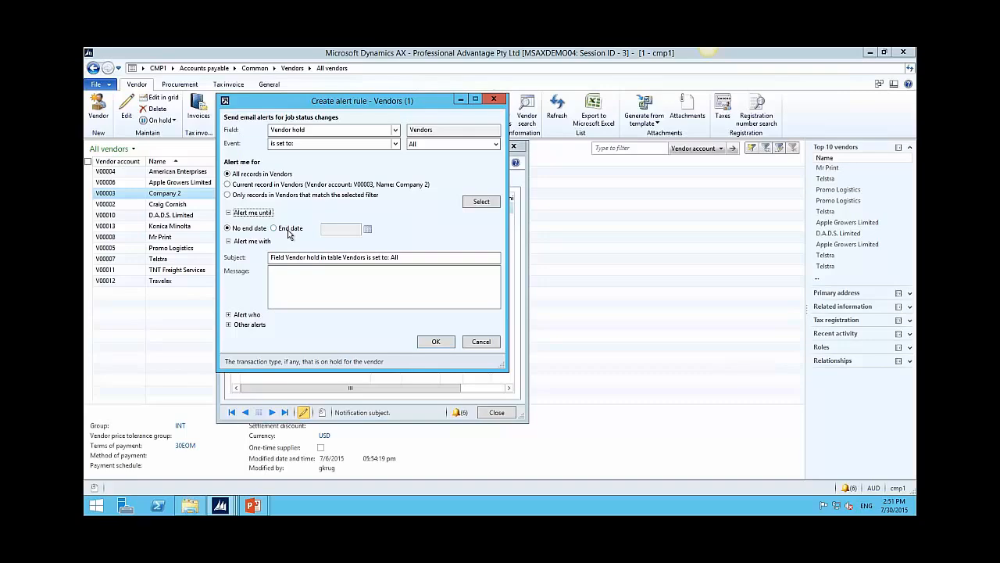
{"action": "left_click", "coordinate": [229, 315]}
{"action": "left_click", "coordinate": [297, 330]}
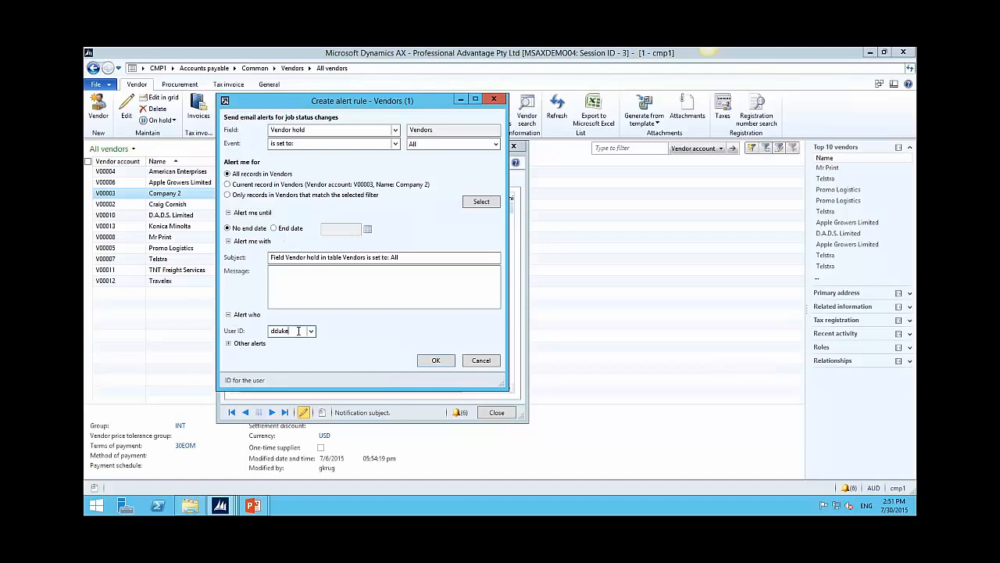
{"action": "left_click", "coordinate": [232, 344]}
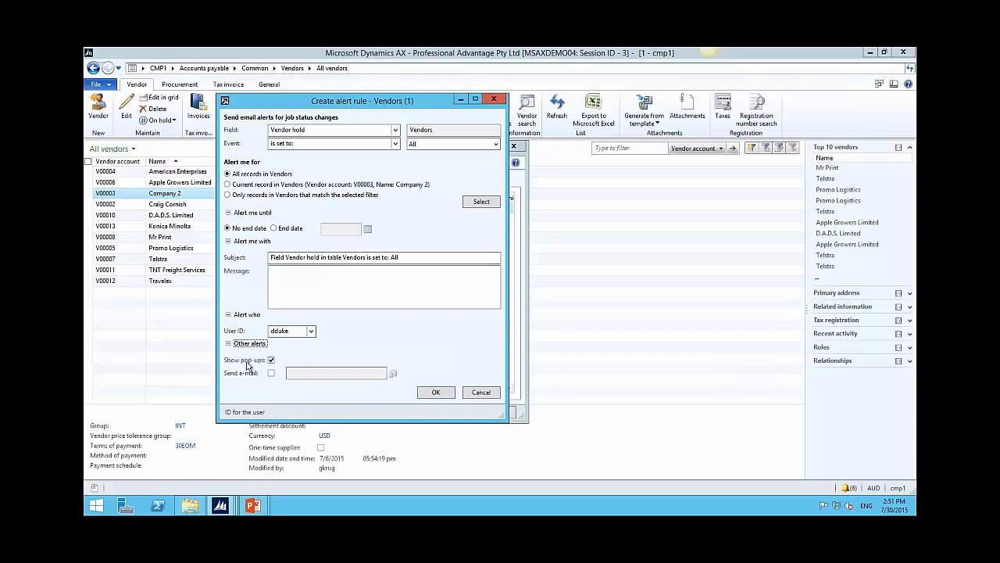
{"action": "left_click", "coordinate": [270, 374]}
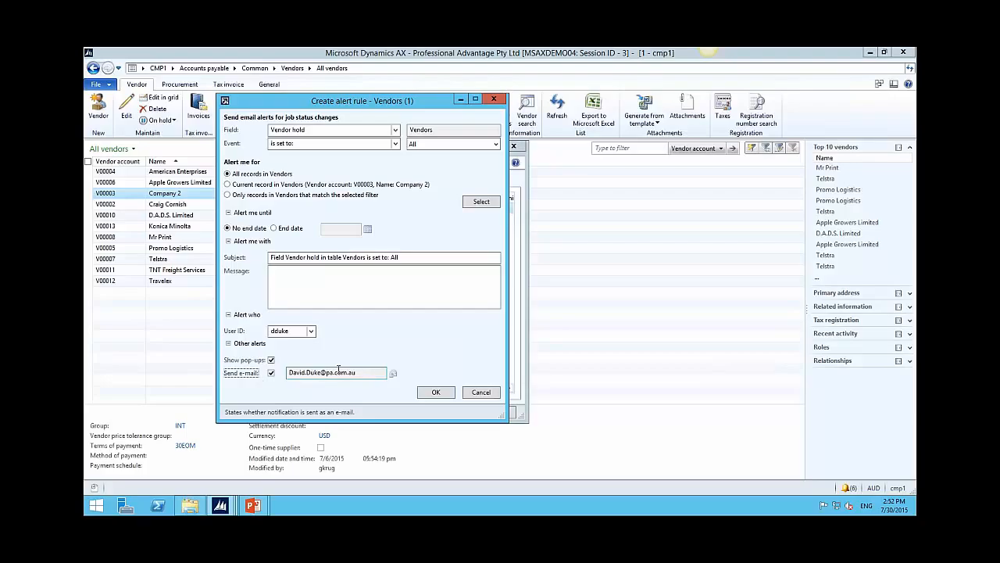
{"action": "left_click", "coordinate": [439, 393]}
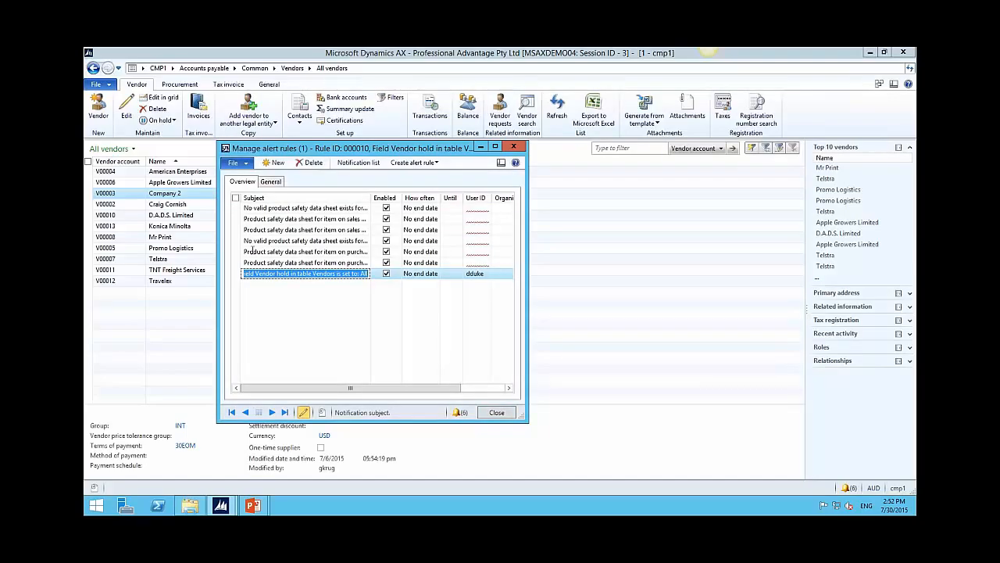
Step: Disable the Vendor hold rule in Manage alert rules and close the list
{"action": "left_click", "coordinate": [497, 412]}
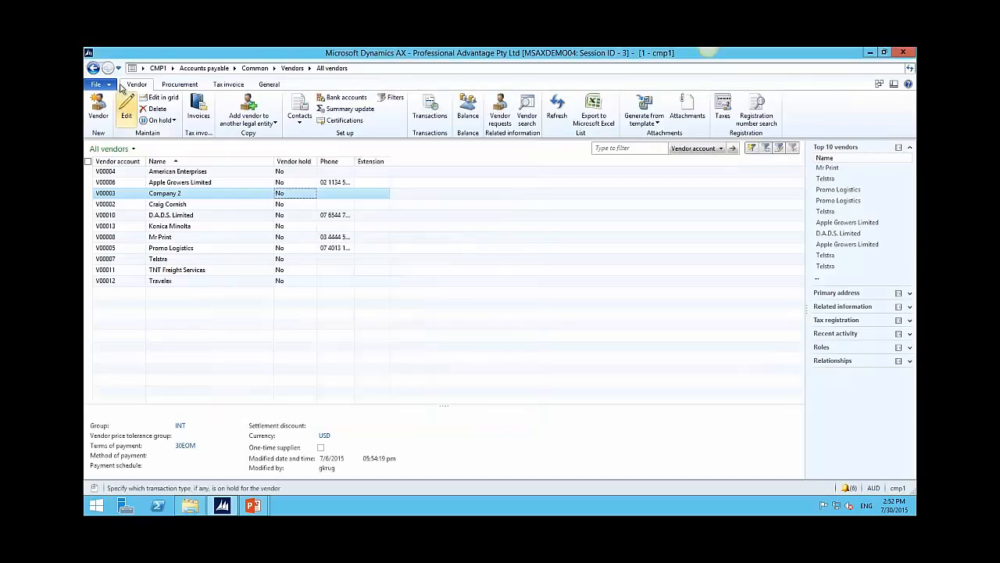
{"action": "left_click", "coordinate": [111, 85]}
{"action": "mouse_move", "coordinate": [118, 252]}
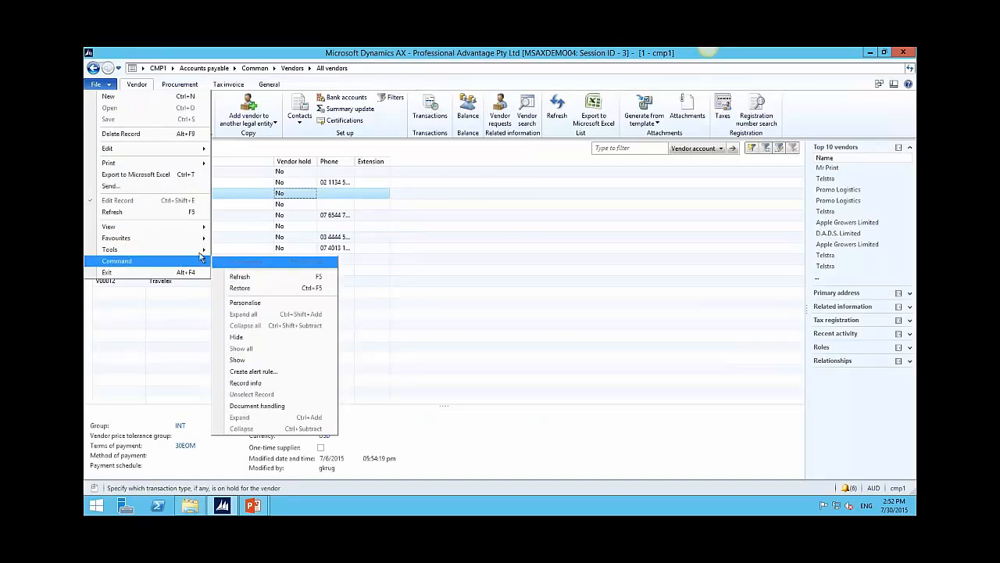
{"action": "mouse_move", "coordinate": [195, 251]}
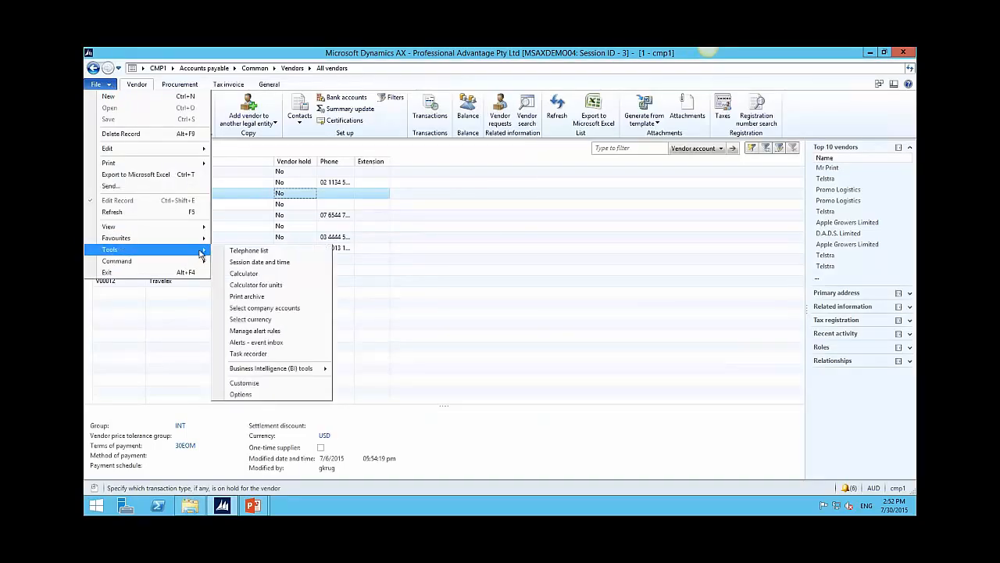
{"action": "left_click", "coordinate": [260, 332]}
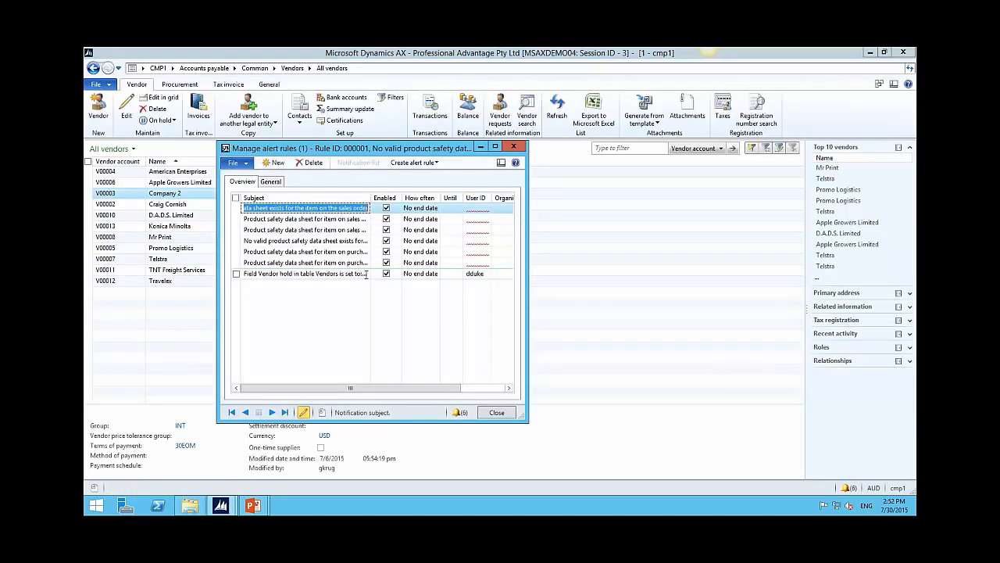
{"action": "left_click", "coordinate": [386, 274]}
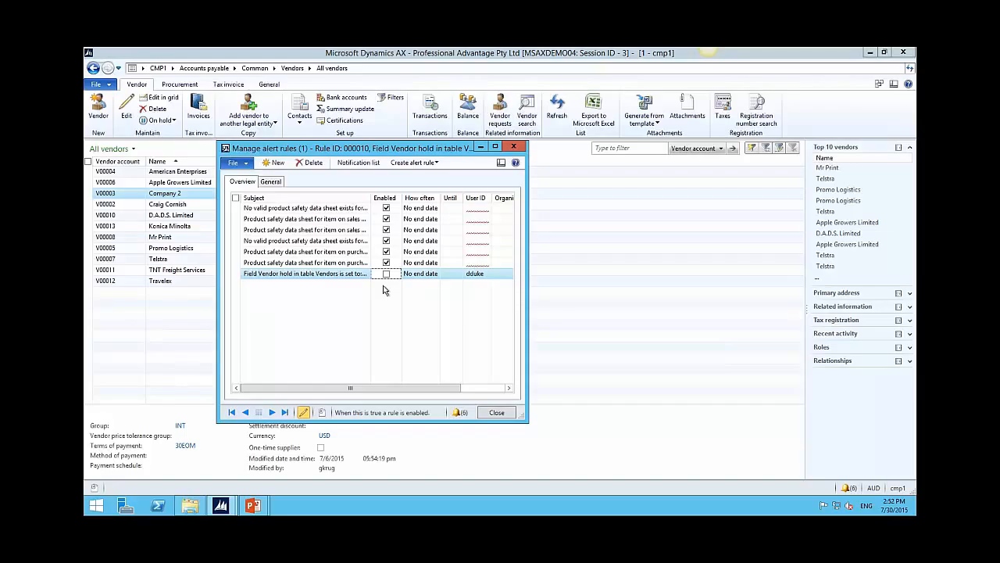
{"action": "left_click", "coordinate": [503, 414]}
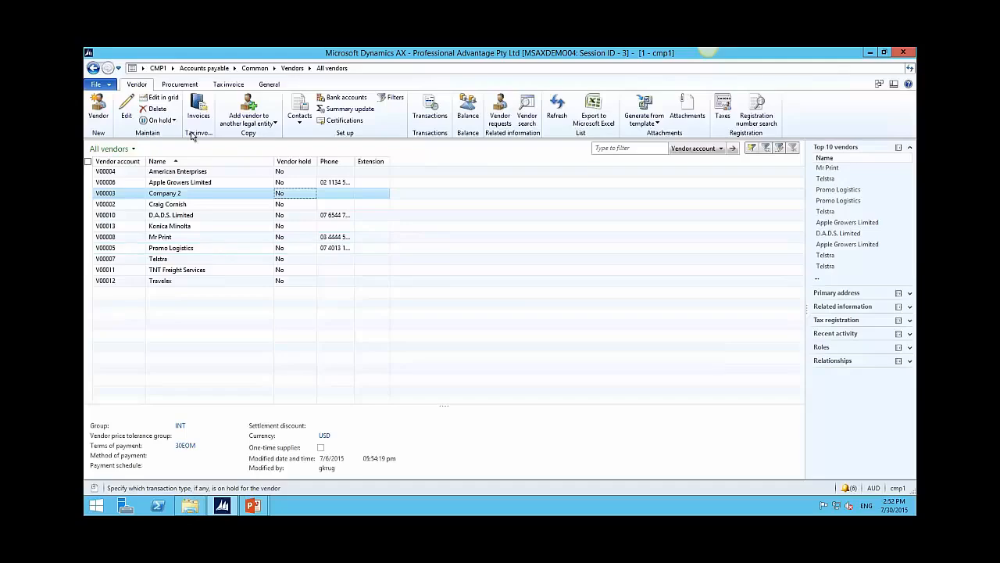
Step: Open the personal user Options from the File > Tools menu
{"action": "left_click", "coordinate": [107, 88]}
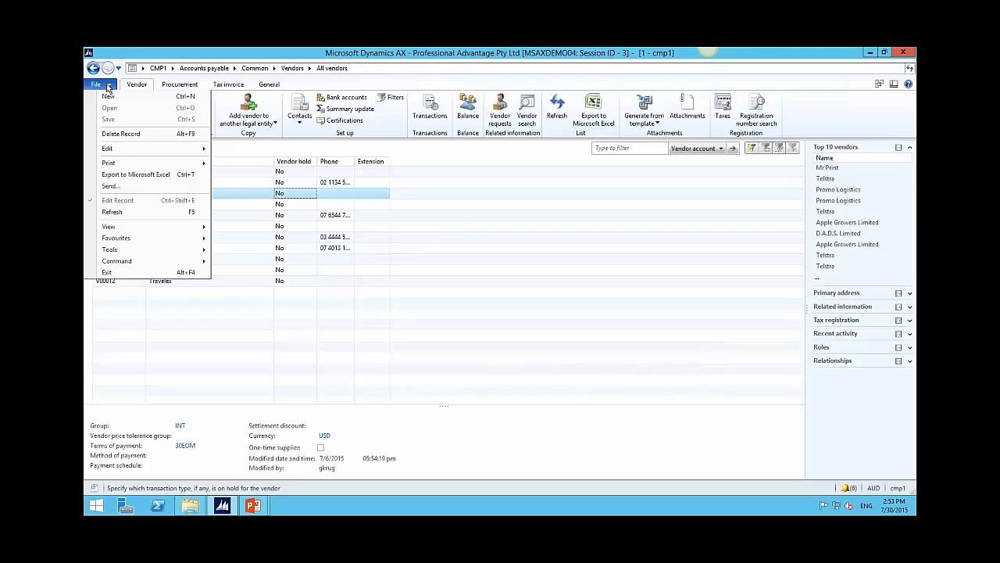
{"action": "mouse_move", "coordinate": [119, 253]}
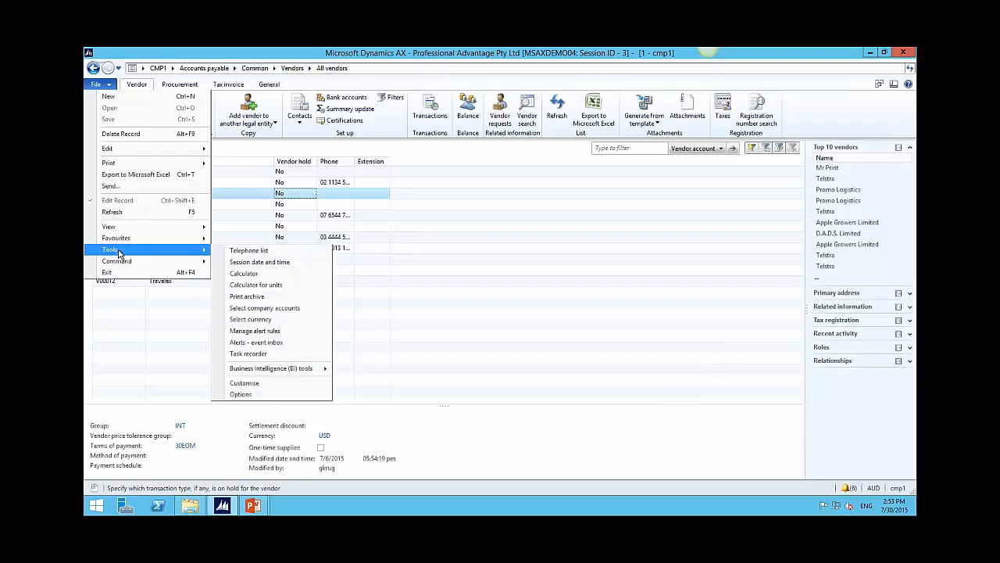
{"action": "left_click", "coordinate": [272, 395]}
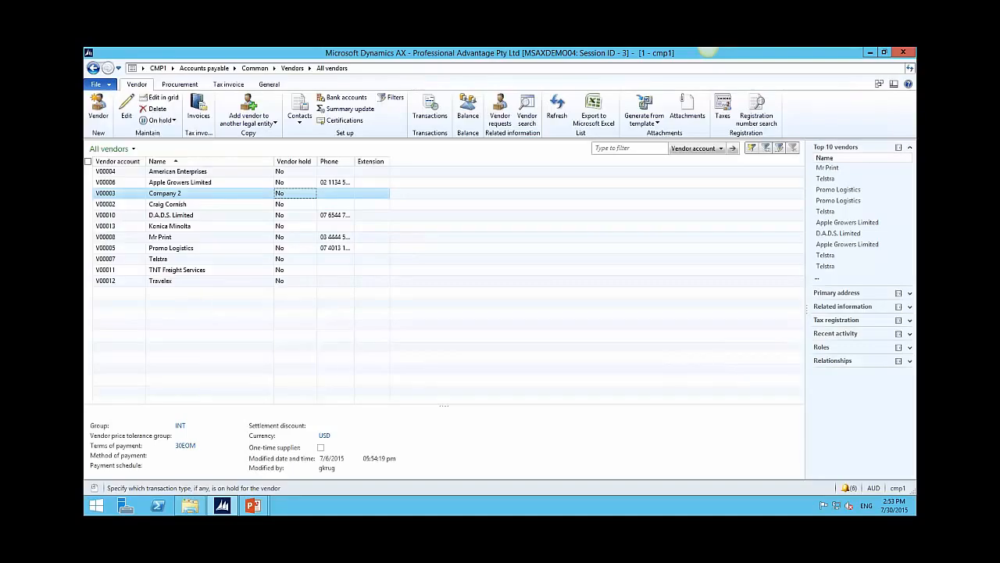
Step: Enable Filter by grid on by default and Show attachment status, and set Workbook supports refresh to When possible
{"action": "left_click_drag", "start_coordinate": [505, 164], "coordinate": [372, 46]}
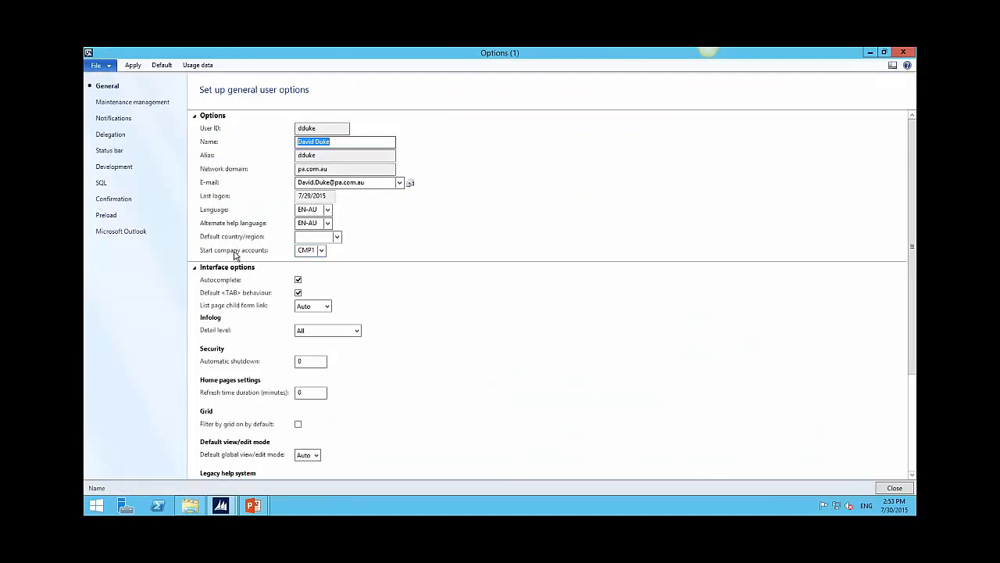
{"action": "left_click", "coordinate": [314, 250]}
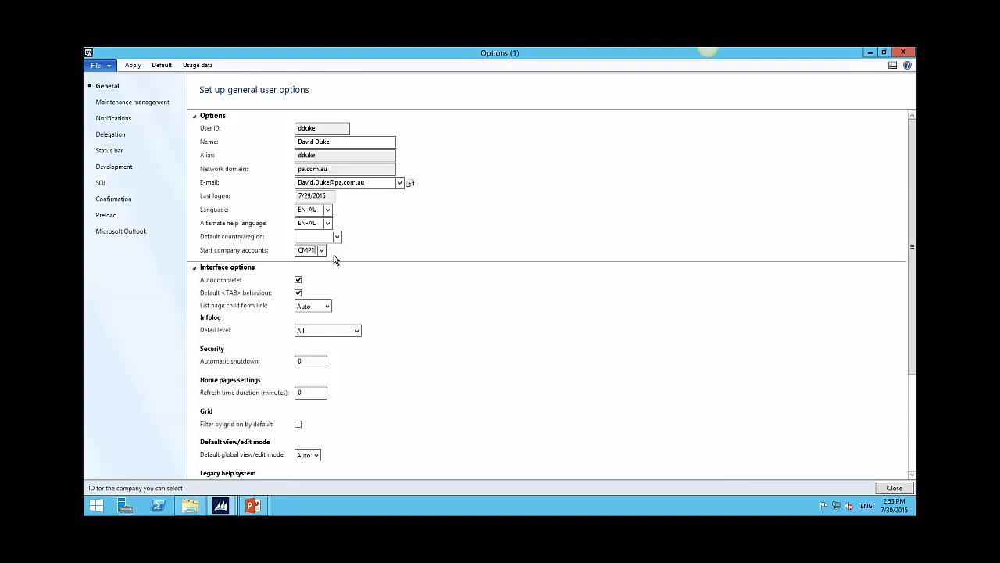
{"action": "scroll", "coordinate": [504, 318], "scroll_direction": "down", "scroll_amount": 3}
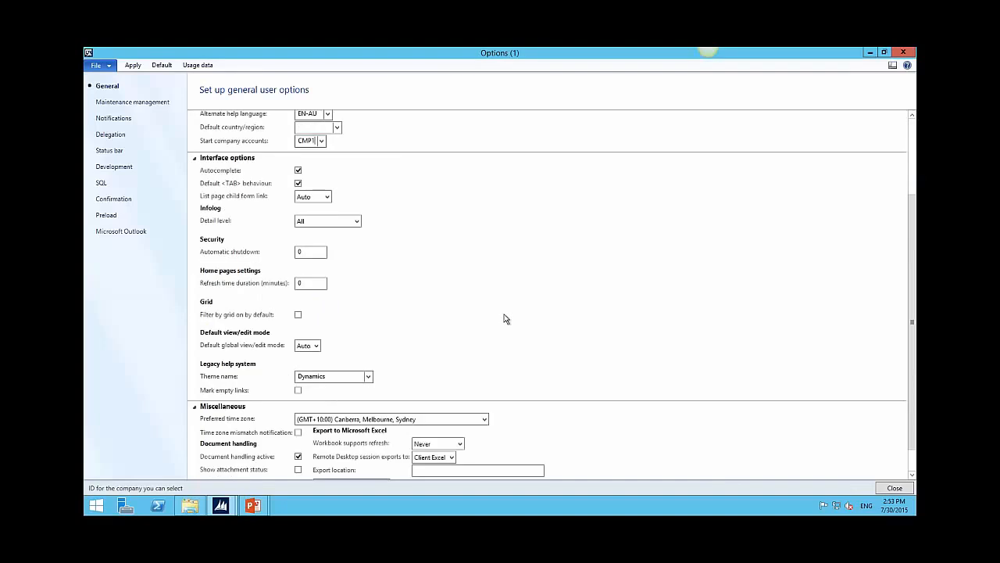
{"action": "scroll", "coordinate": [434, 318], "scroll_direction": "down", "scroll_amount": 1}
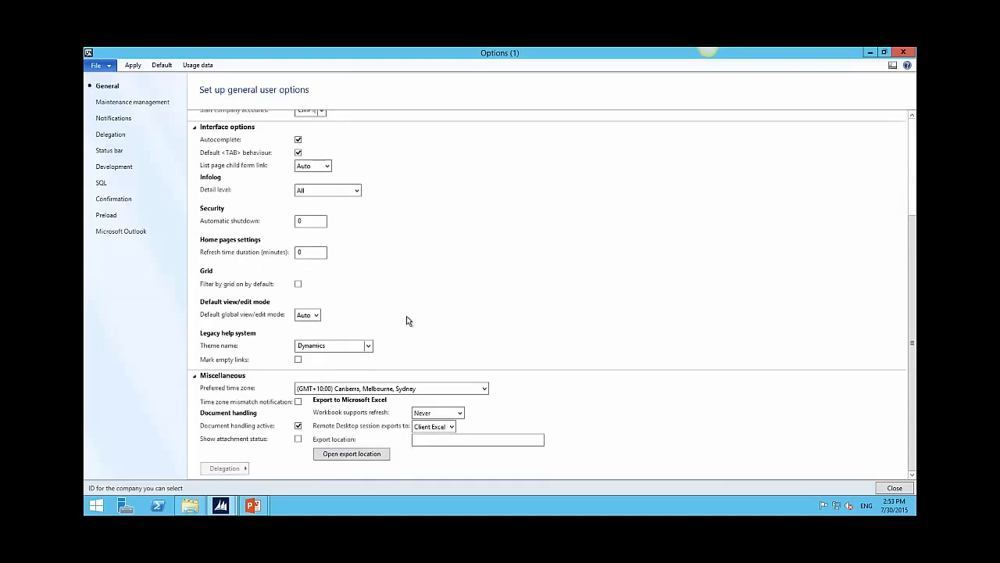
{"action": "left_click", "coordinate": [298, 286]}
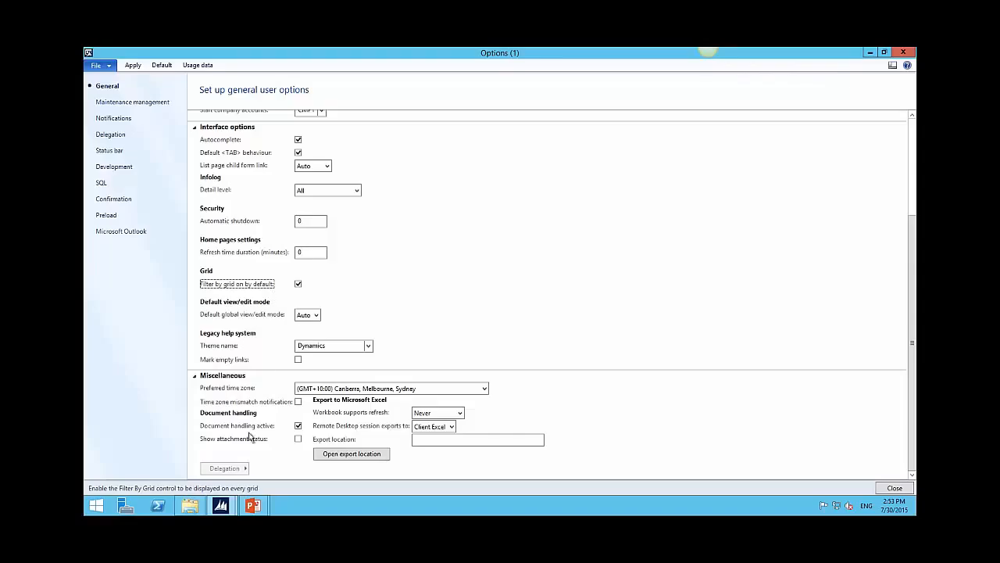
{"action": "left_click", "coordinate": [301, 441]}
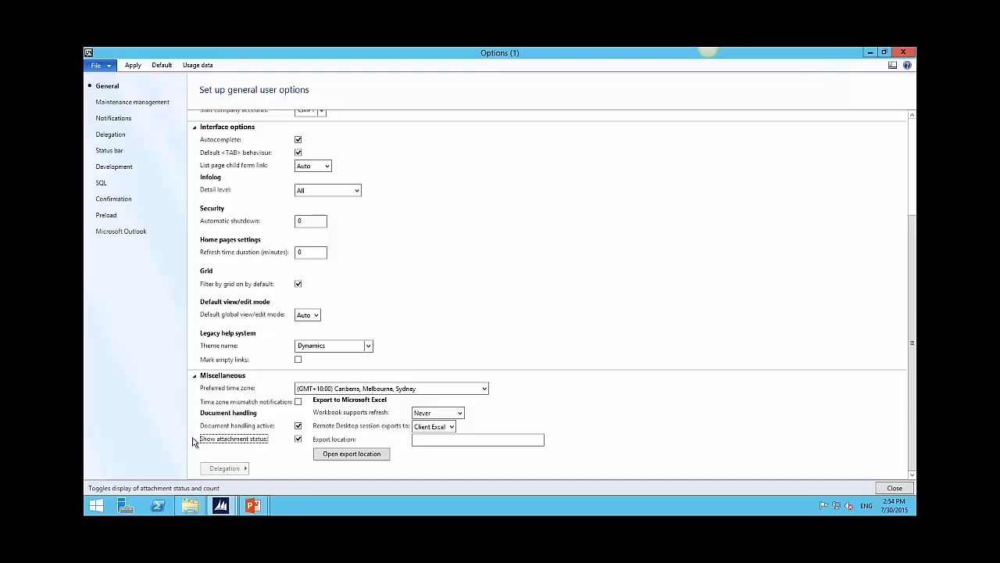
{"action": "left_click", "coordinate": [461, 416]}
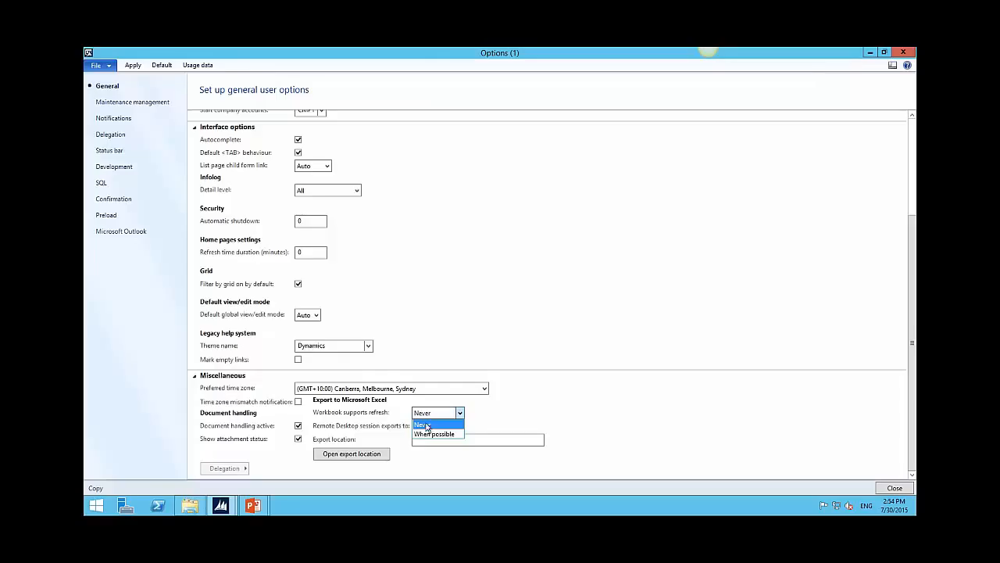
{"action": "left_click", "coordinate": [431, 434]}
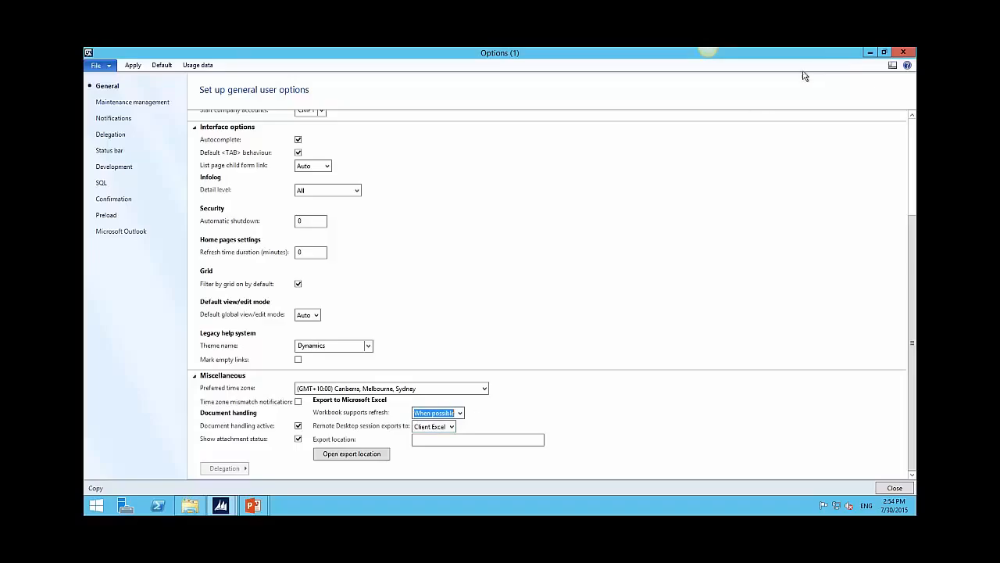
Step: Turn on Show AOS name in the status bar settings, then view the Notifications options
{"action": "left_click", "coordinate": [110, 152]}
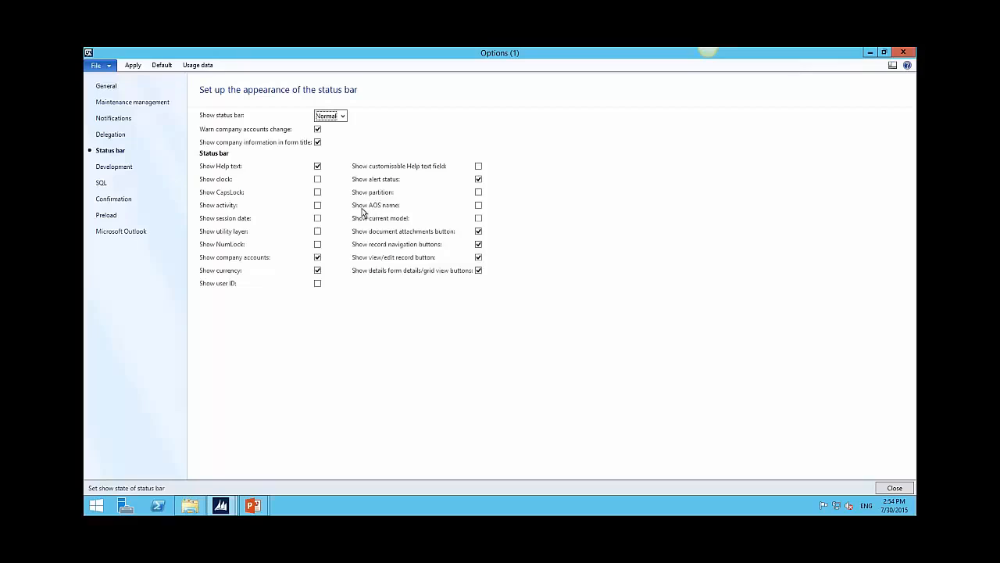
{"action": "left_click", "coordinate": [478, 207]}
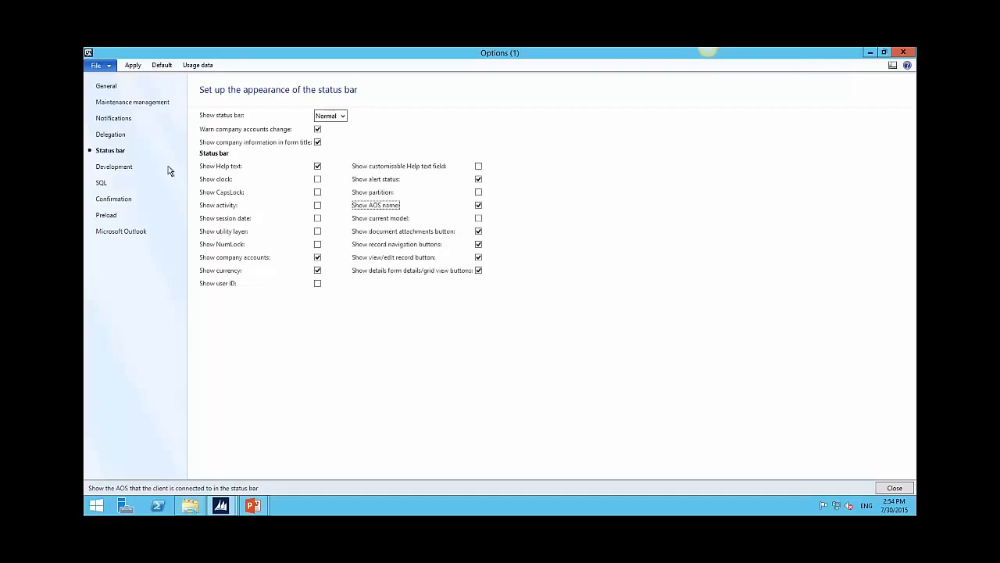
{"action": "left_click", "coordinate": [113, 121]}
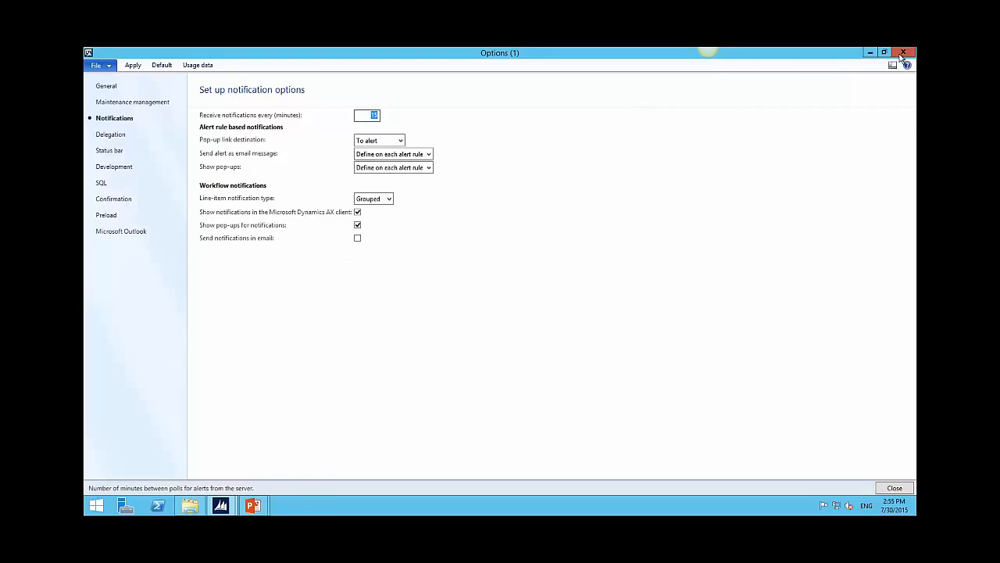
Step: Bring back the All vendors list, select American Enterprises, and export the list to Excel
{"action": "mouse_move", "coordinate": [220, 492]}
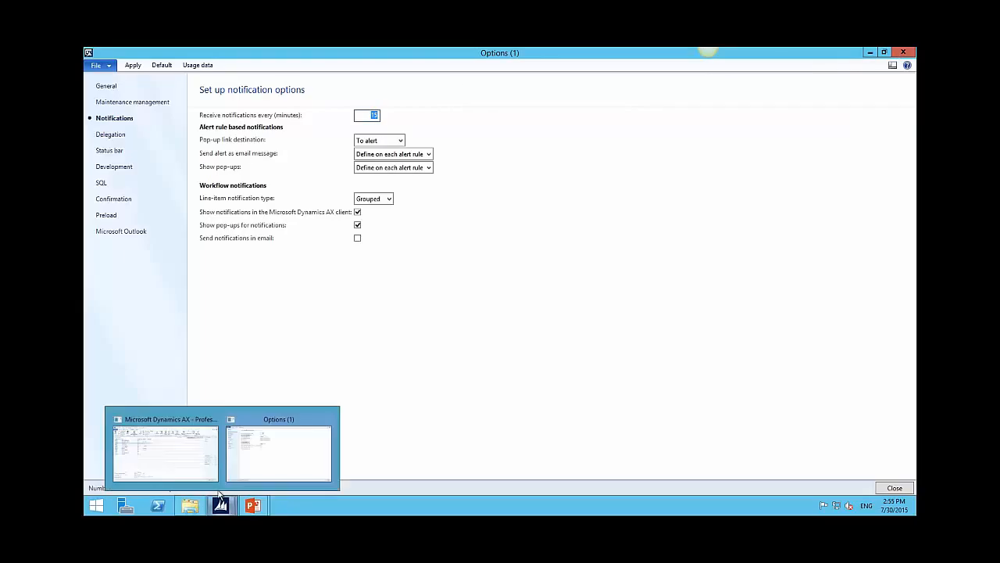
{"action": "left_click", "coordinate": [166, 450]}
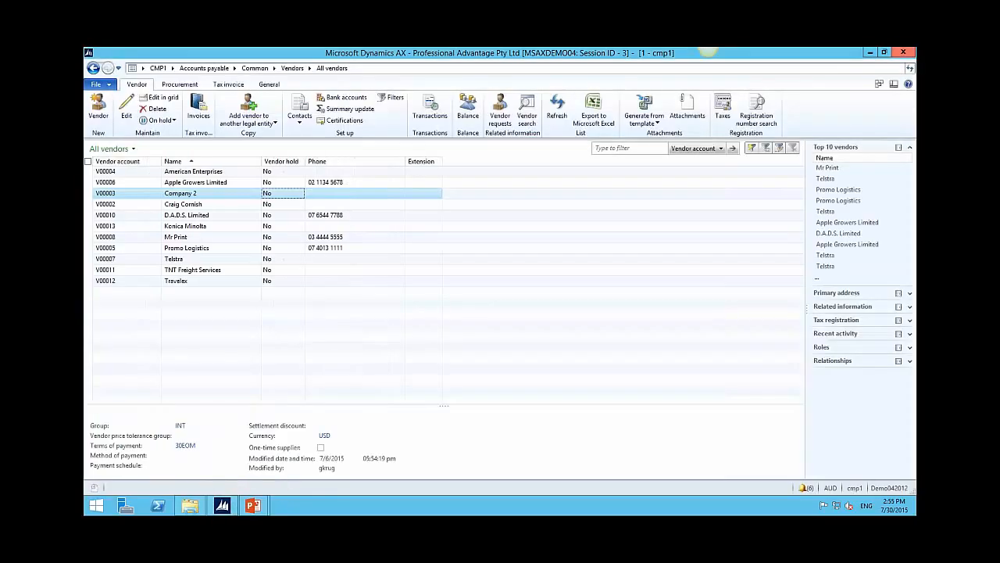
{"action": "left_click", "coordinate": [123, 173]}
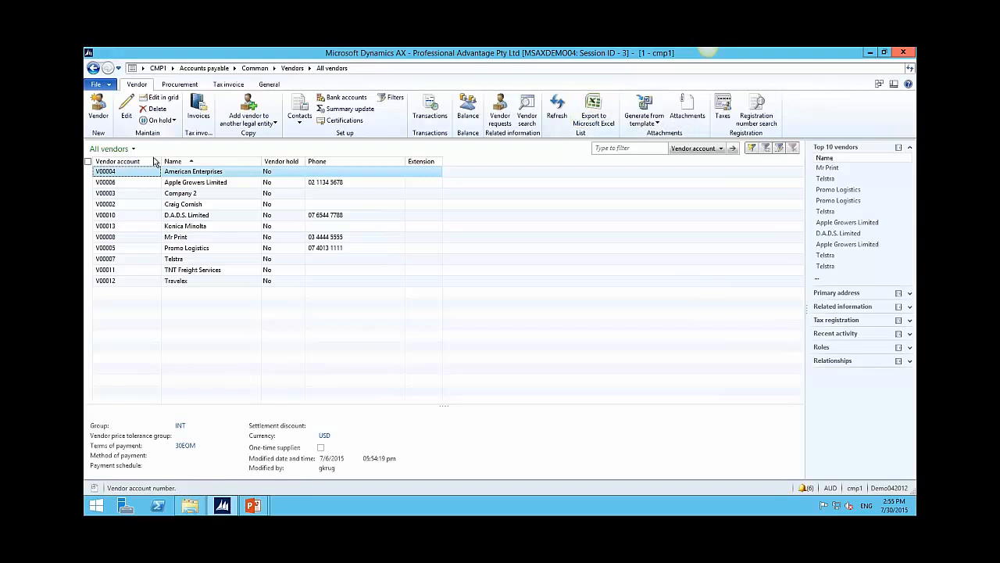
{"action": "left_click", "coordinate": [593, 117]}
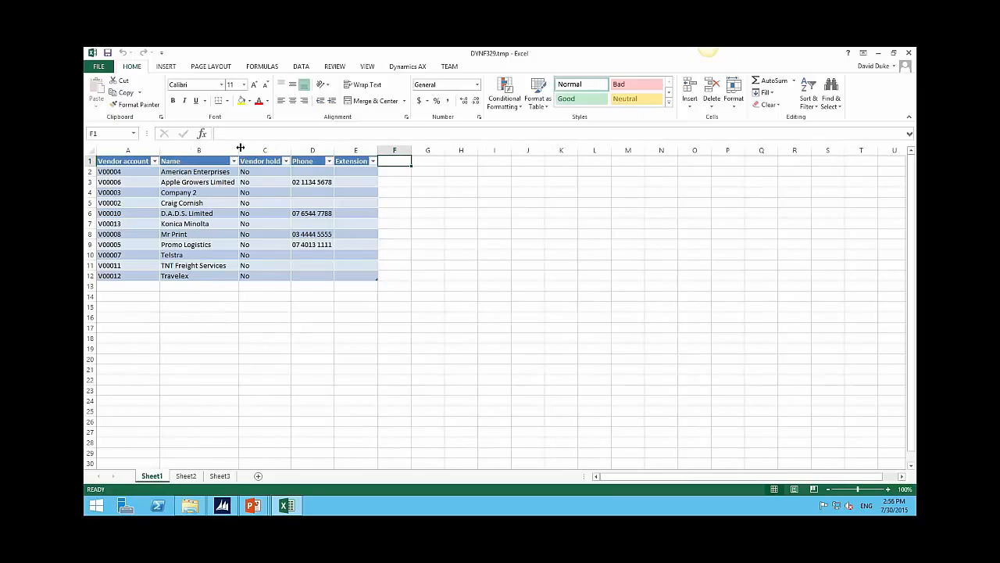
Step: Select American Enterprises in Excel, then open vendor V00004 for editing in Dynamics AX
{"action": "left_click", "coordinate": [206, 172]}
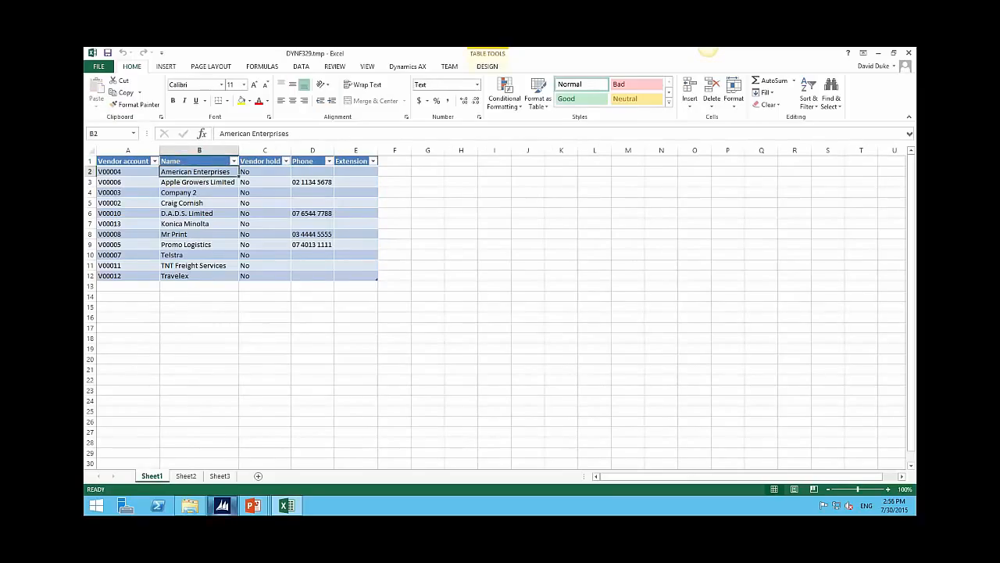
{"action": "left_click", "coordinate": [222, 506]}
{"action": "left_click", "coordinate": [198, 171]}
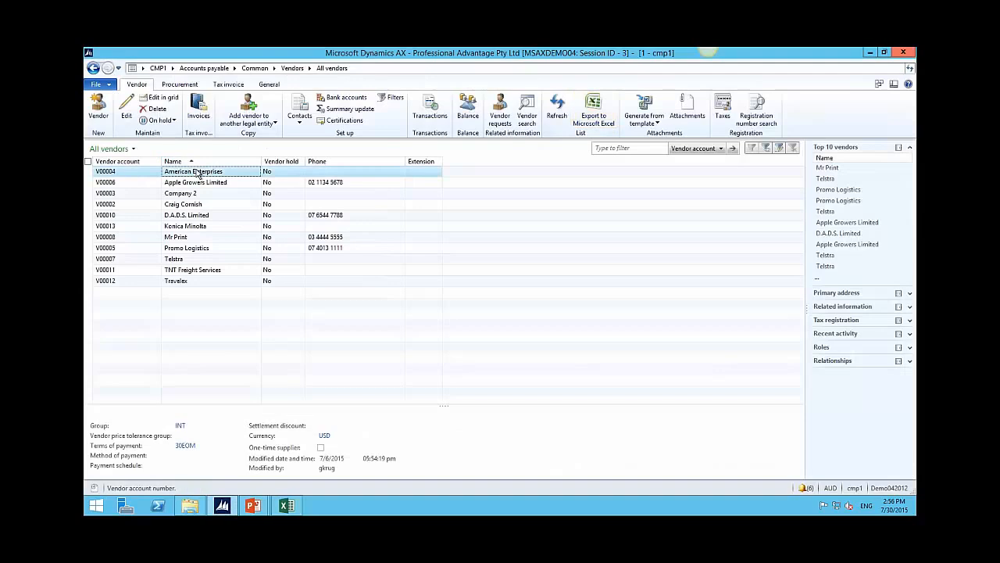
{"action": "left_click", "coordinate": [128, 111]}
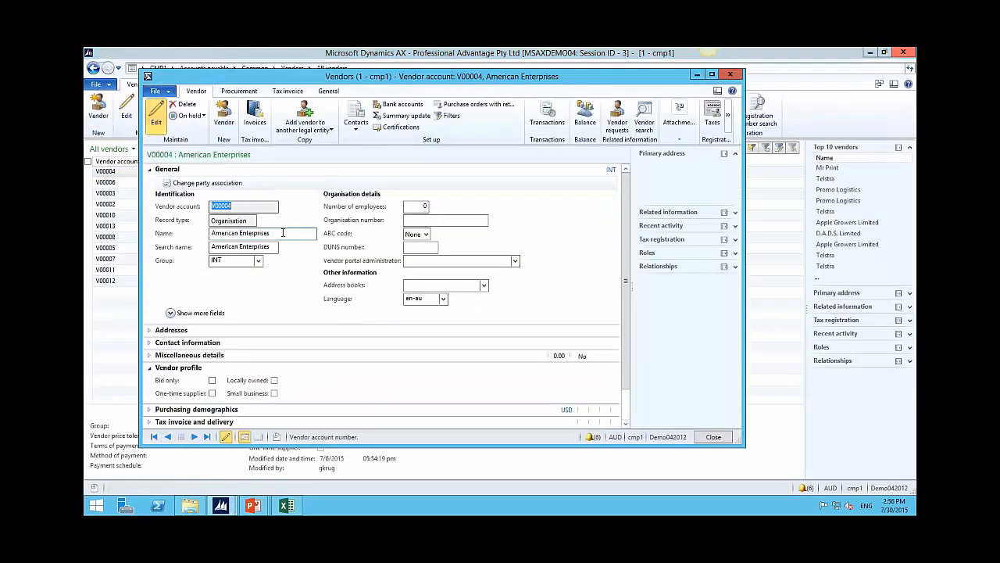
Step: Change the vendor Name to American Enterprises Inc, close the record, and return to Excel's Dynamics AX tab
{"action": "left_click", "coordinate": [284, 233]}
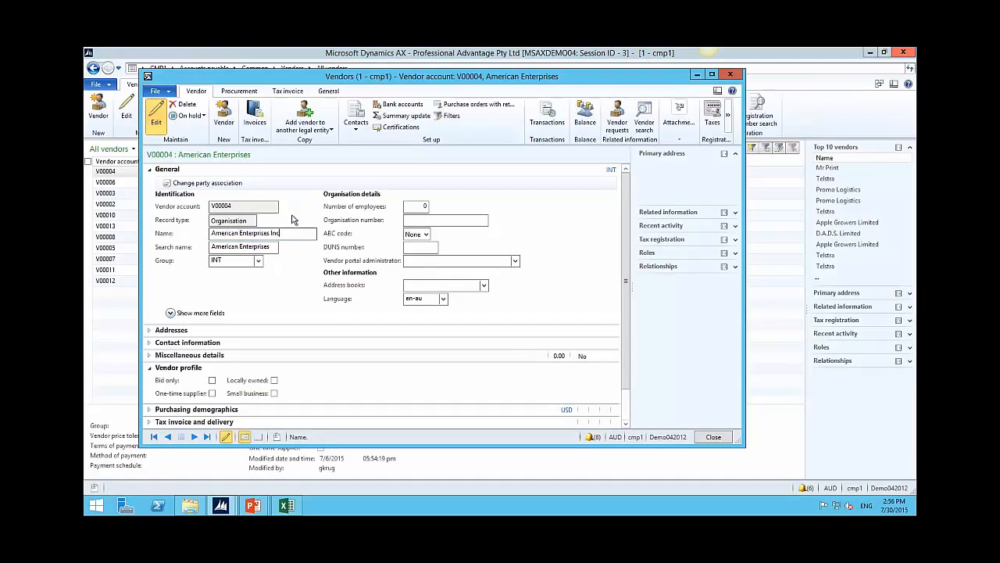
{"action": "left_click", "coordinate": [731, 439]}
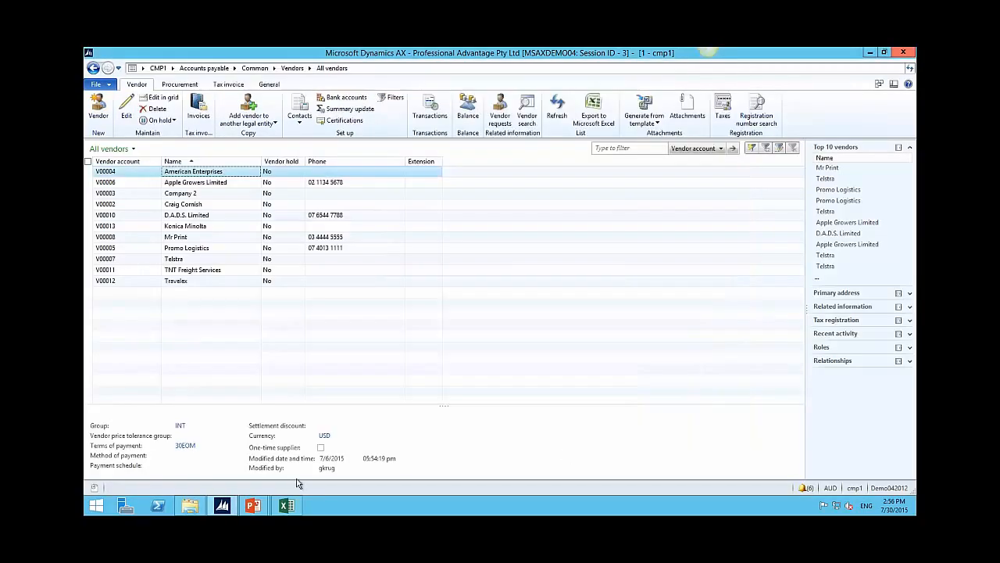
{"action": "left_click", "coordinate": [286, 506]}
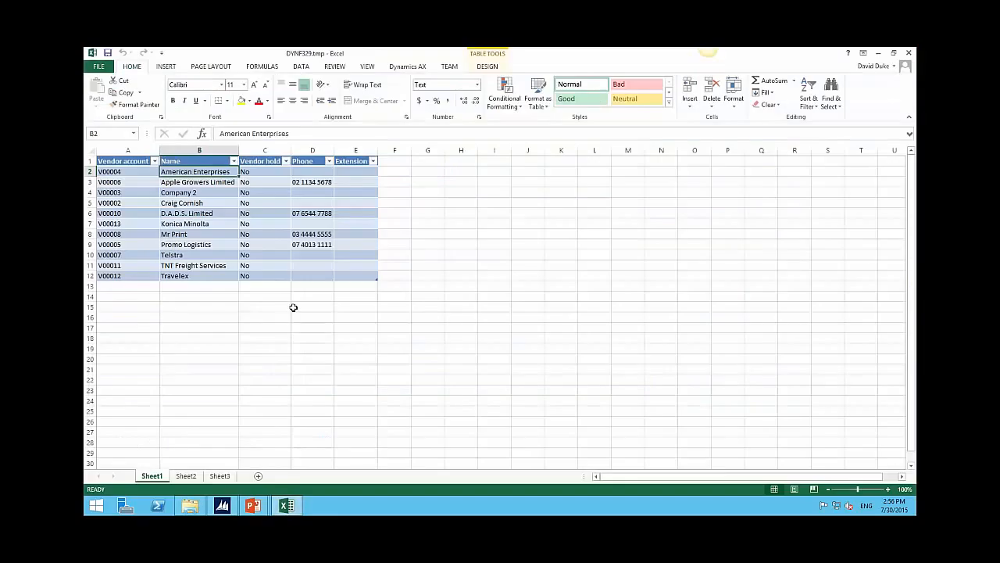
{"action": "left_click", "coordinate": [408, 67]}
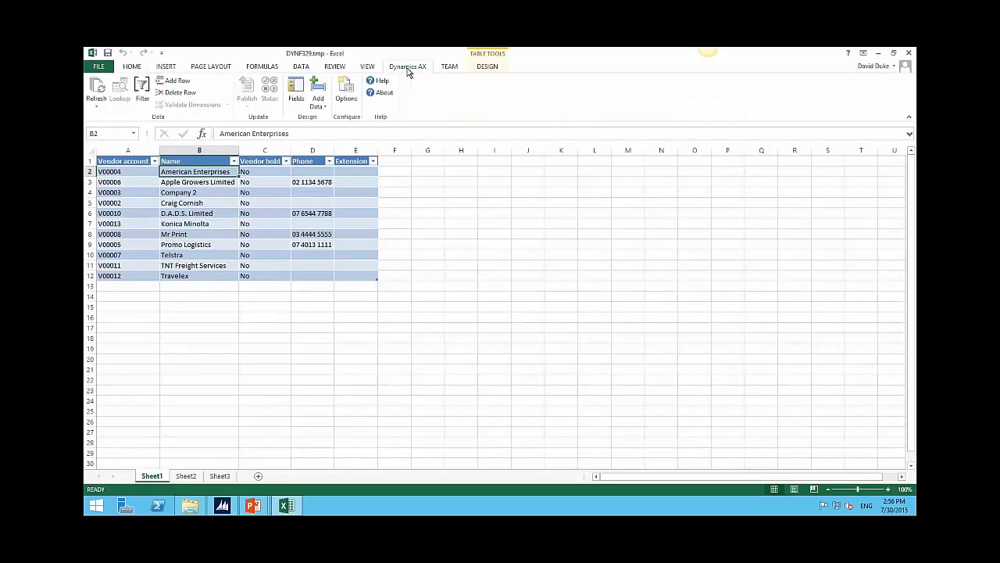
Step: Refresh the export so V00004 shows American Enterprises Inc, then close Excel
{"action": "left_click", "coordinate": [97, 93]}
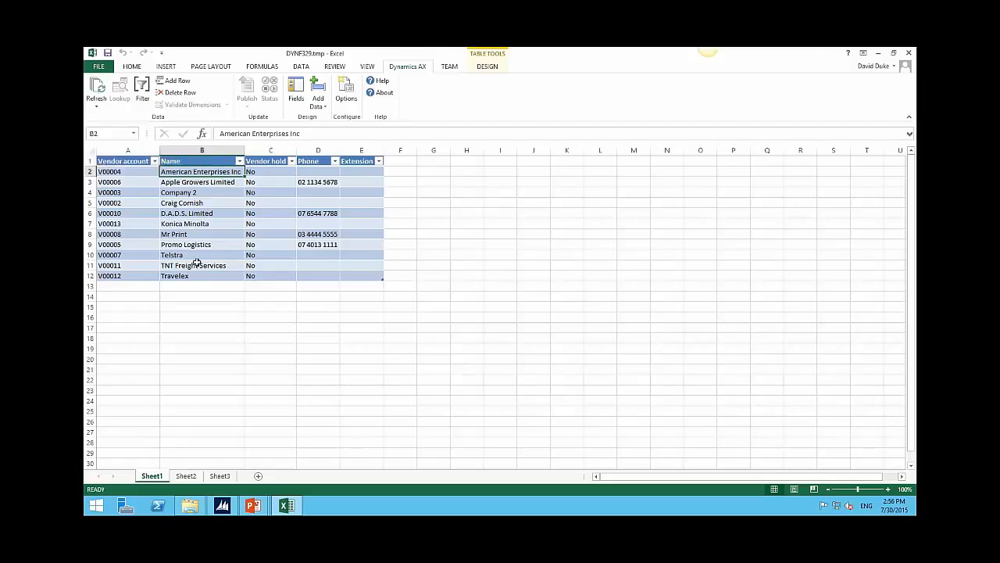
{"action": "left_click", "coordinate": [909, 53]}
Step: Discard the workbook, then run General ledger's Summary trial balance for July 2015 with June comparatives
{"action": "left_click", "coordinate": [506, 288]}
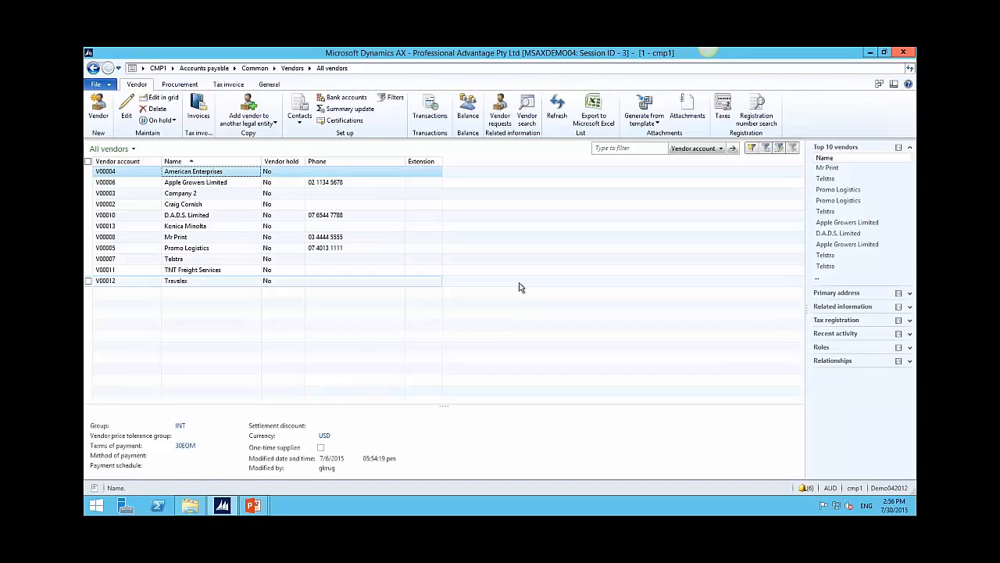
{"action": "left_click", "coordinate": [173, 69]}
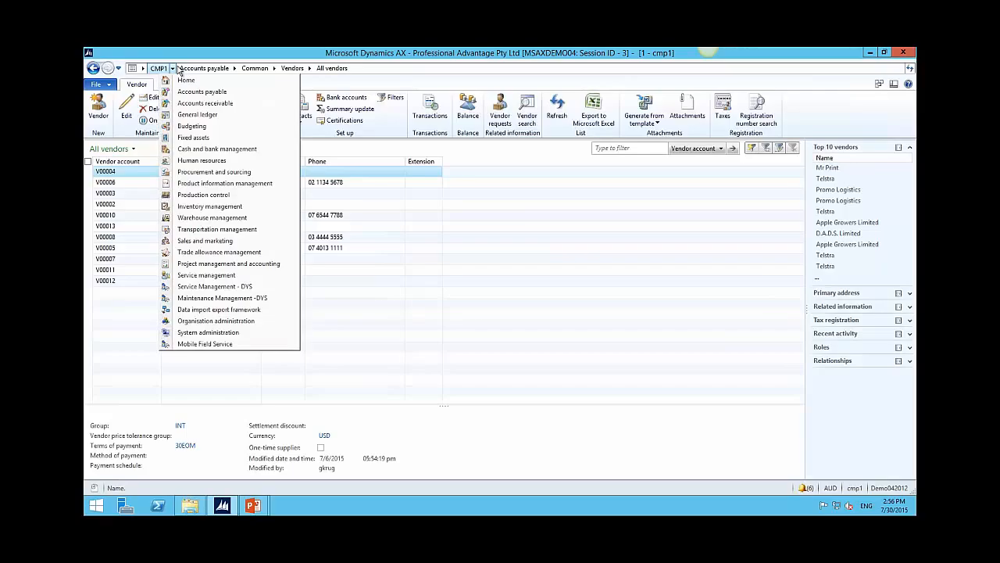
{"action": "left_click", "coordinate": [188, 114]}
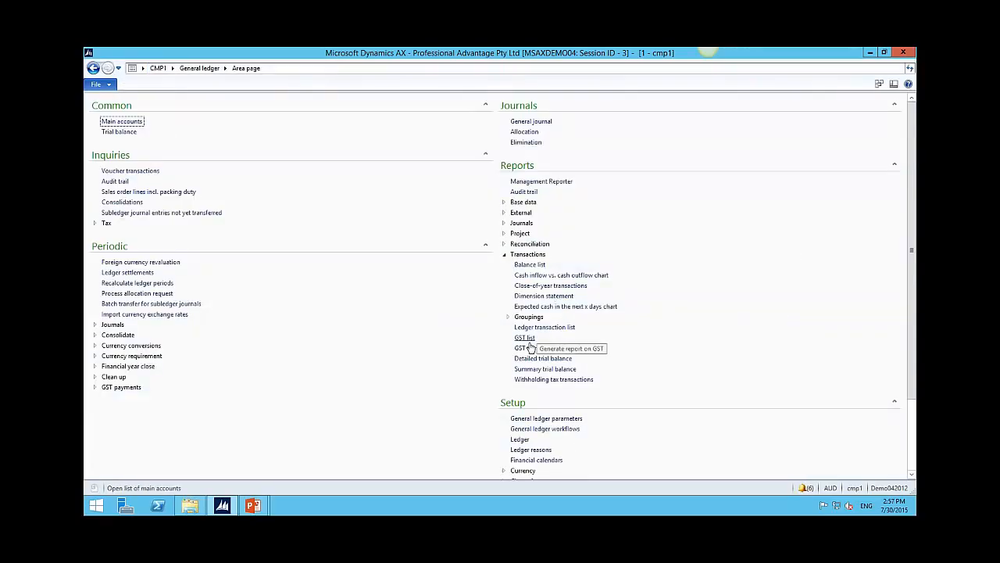
{"action": "left_click", "coordinate": [540, 368]}
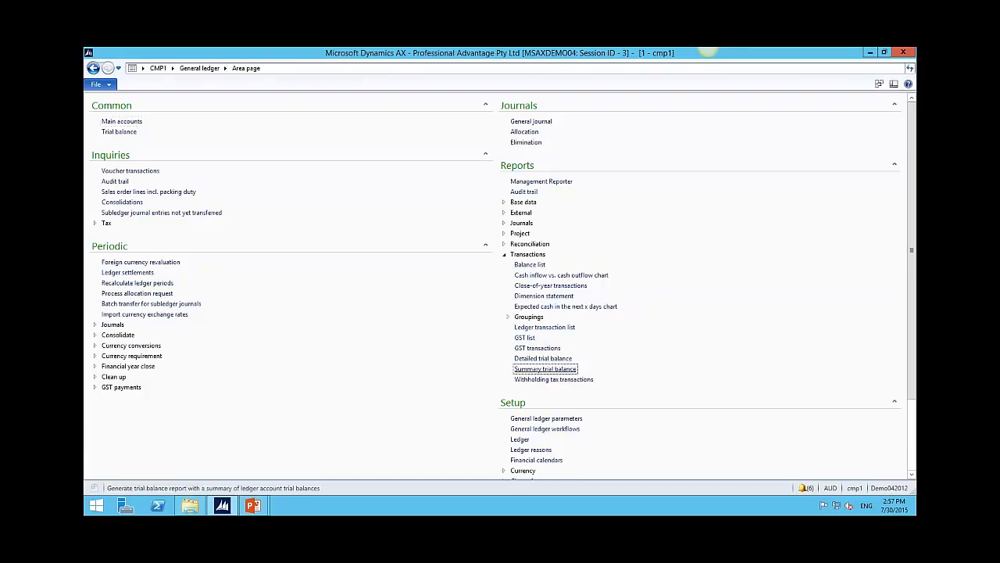
{"action": "left_click_drag", "start_coordinate": [330, 108], "coordinate": [435, 93]}
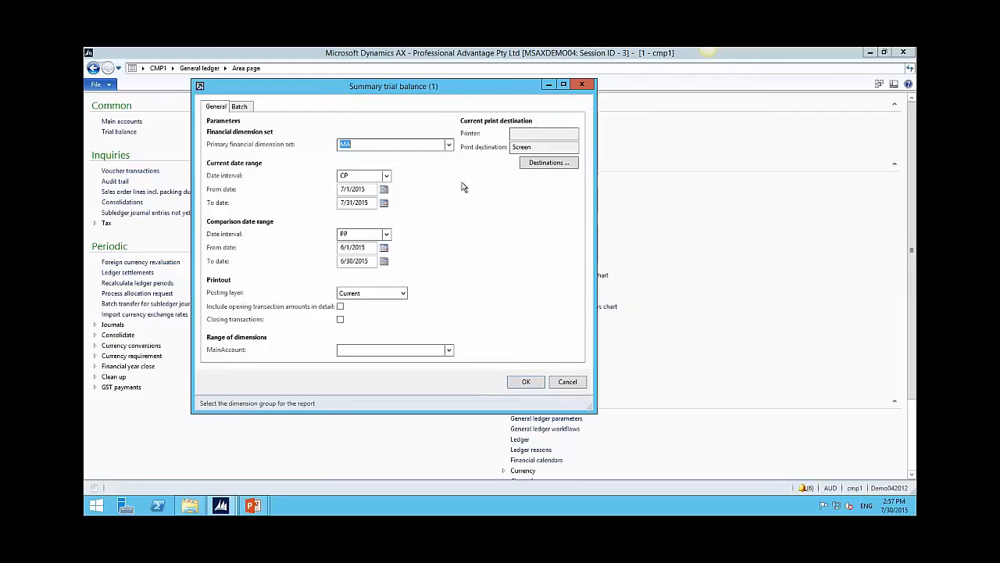
{"action": "left_click", "coordinate": [526, 380]}
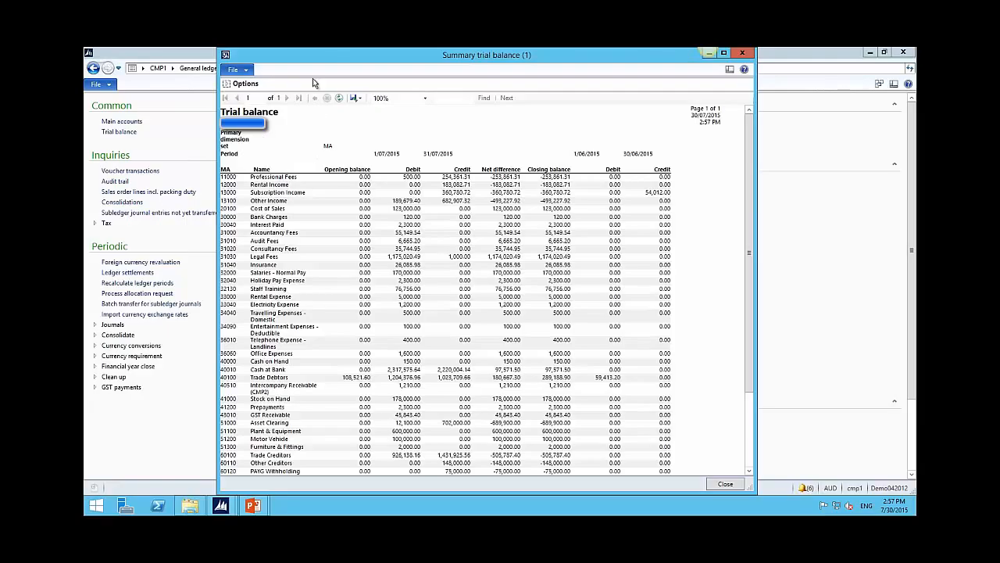
Step: Rerun the trial balance with the current-year date interval compared against prior year PY
{"action": "left_click", "coordinate": [226, 84]}
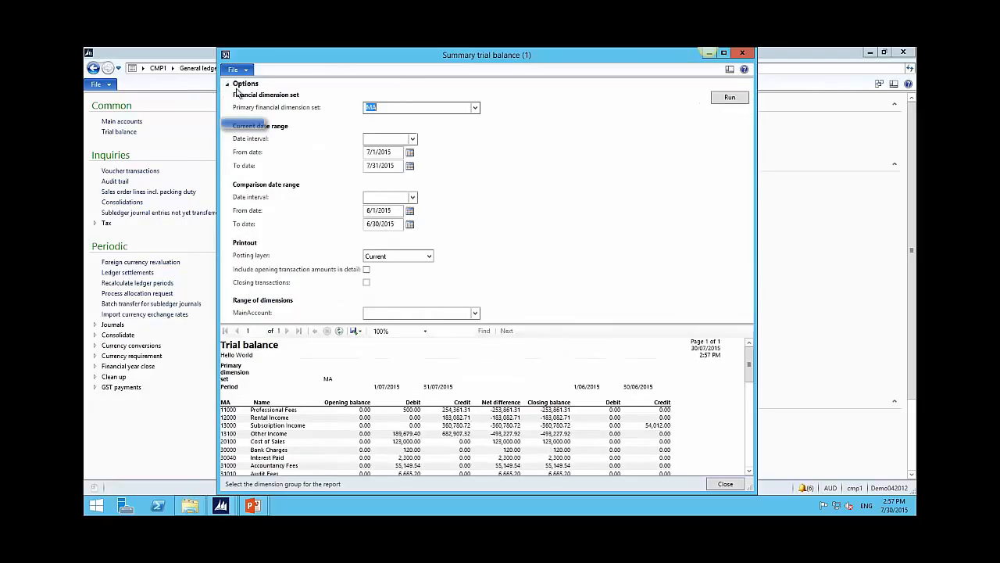
{"action": "left_click", "coordinate": [412, 139]}
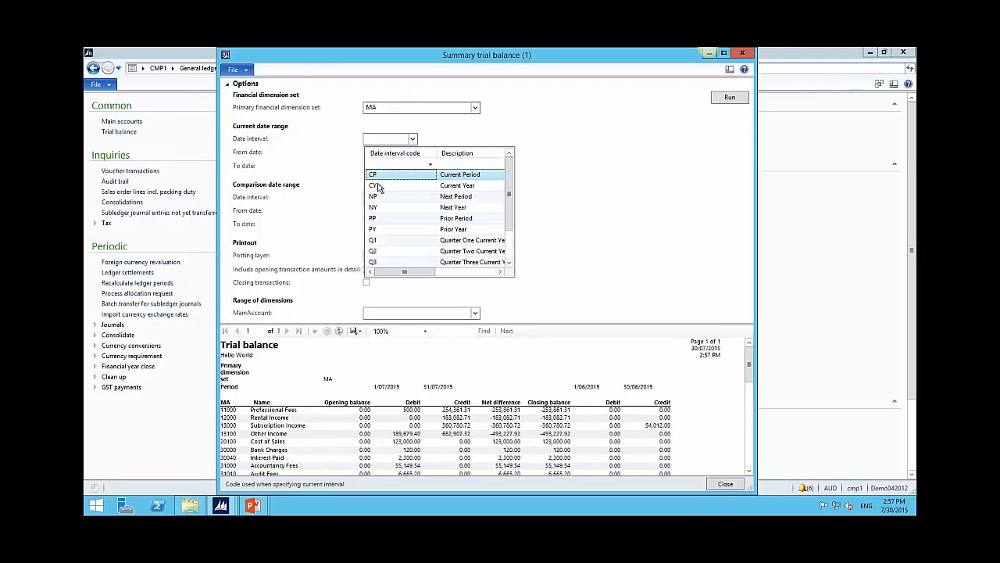
{"action": "left_click", "coordinate": [375, 185]}
{"action": "left_click", "coordinate": [413, 197]}
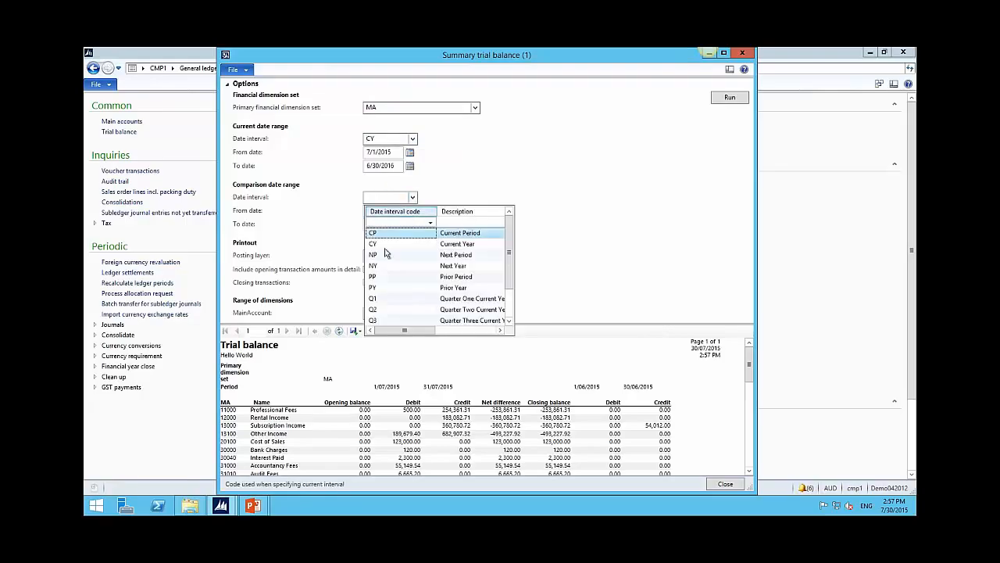
{"action": "left_click", "coordinate": [383, 287]}
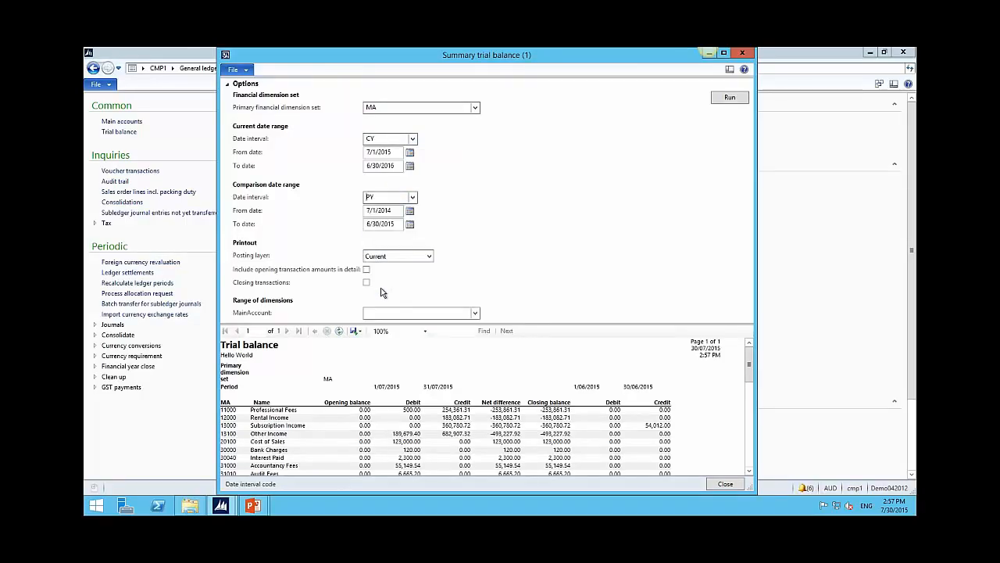
{"action": "left_click", "coordinate": [731, 98]}
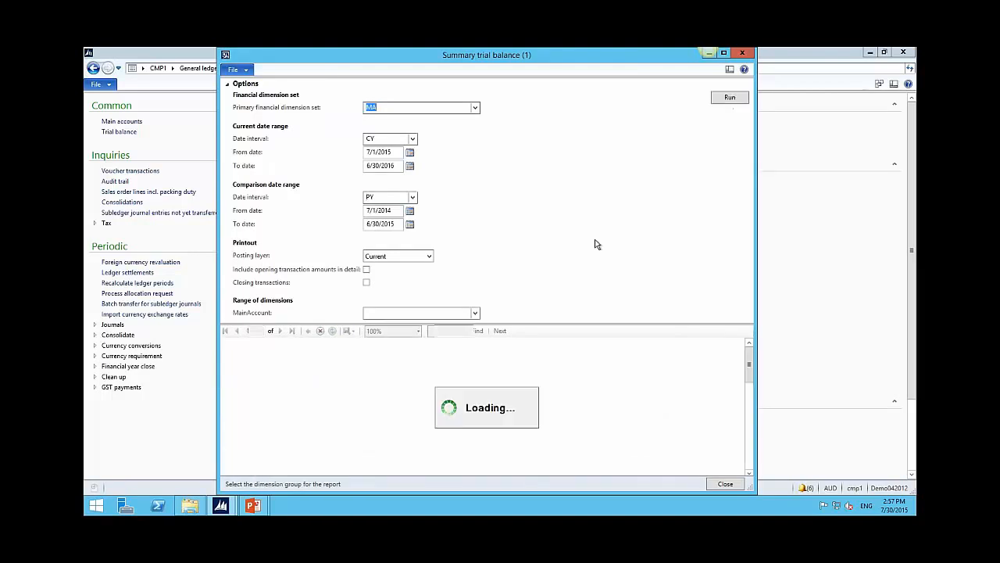
Step: Export the trial balance report as a PDF and close the report window
{"action": "left_click", "coordinate": [229, 86]}
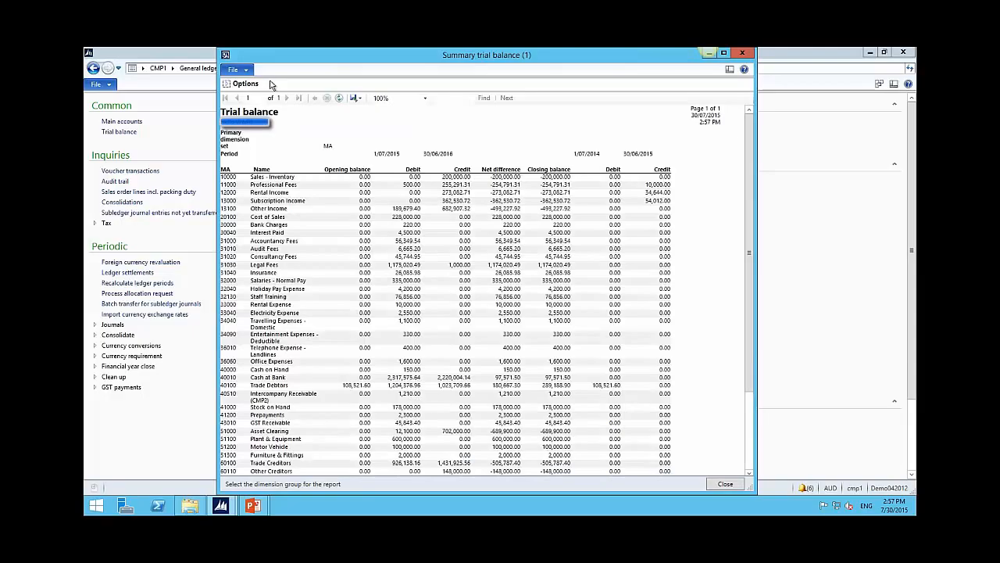
{"action": "left_click", "coordinate": [359, 98]}
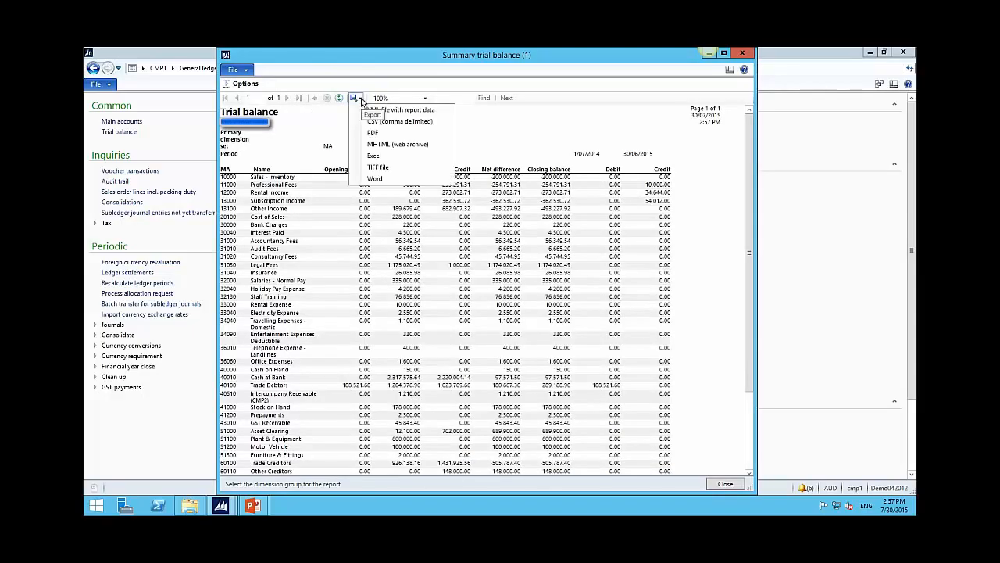
{"action": "left_click", "coordinate": [389, 133]}
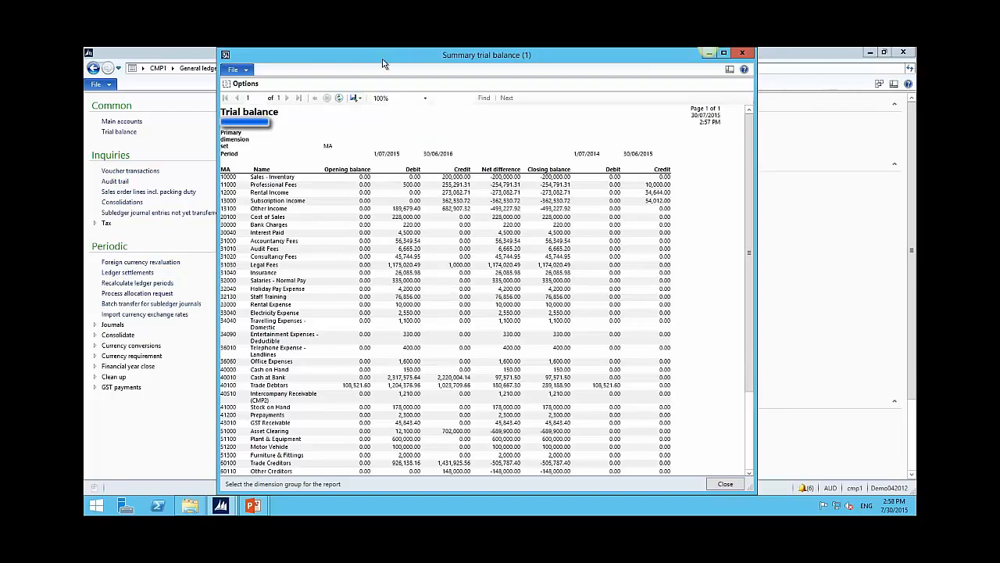
{"action": "left_click", "coordinate": [742, 53]}
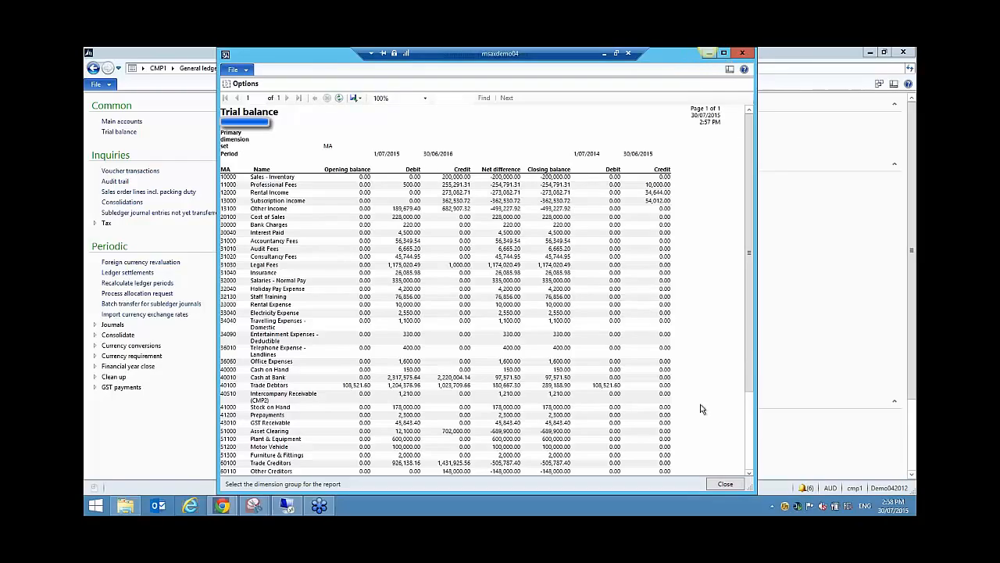
{"action": "left_click", "coordinate": [726, 483]}
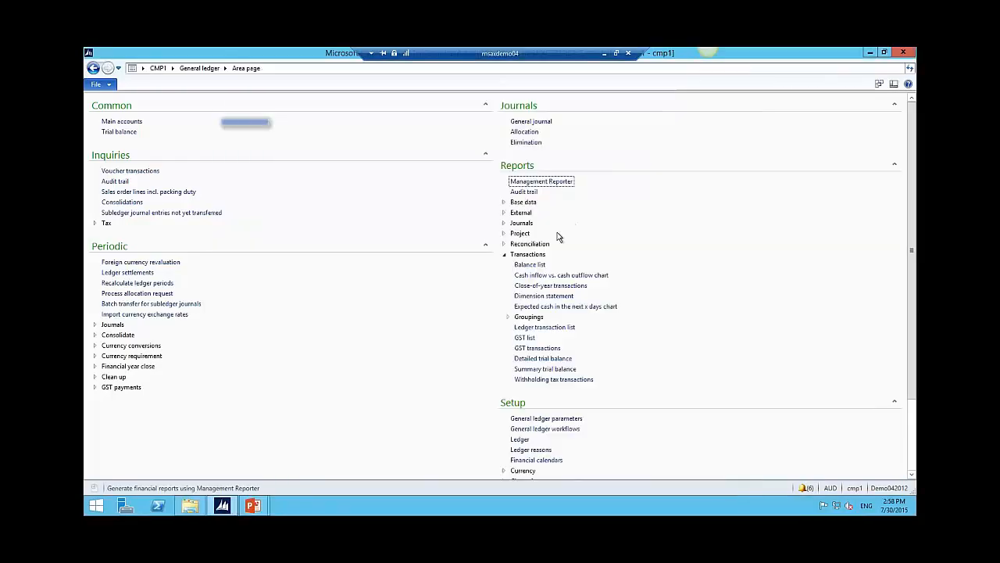
{"action": "left_click", "coordinate": [531, 369]}
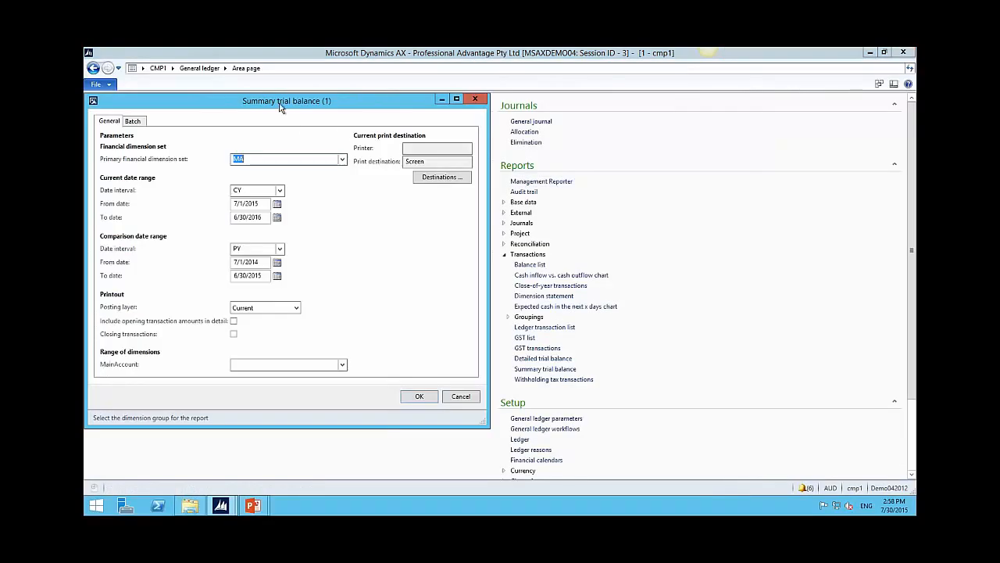
{"action": "left_click_drag", "start_coordinate": [281, 107], "coordinate": [323, 92]}
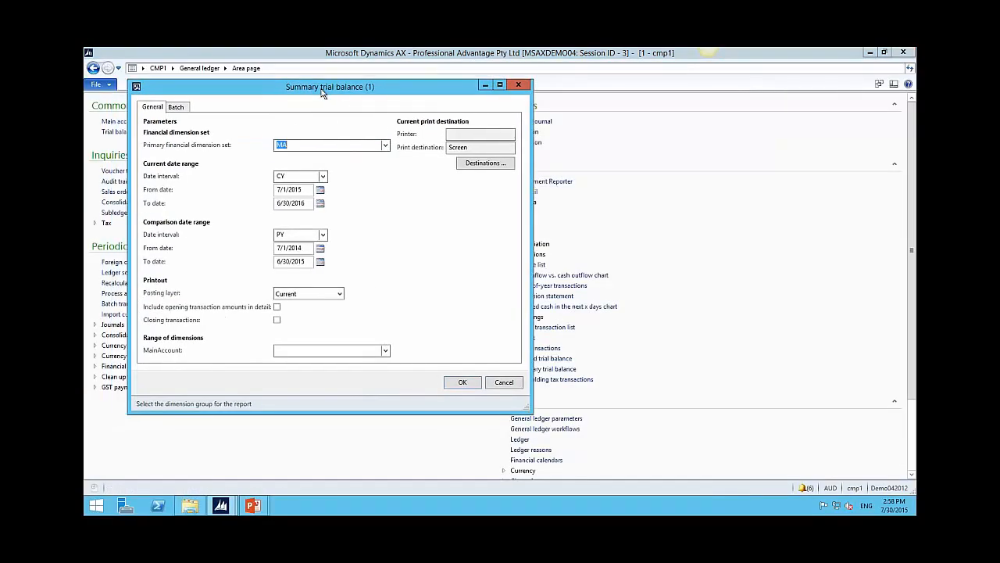
{"action": "left_click", "coordinate": [470, 170]}
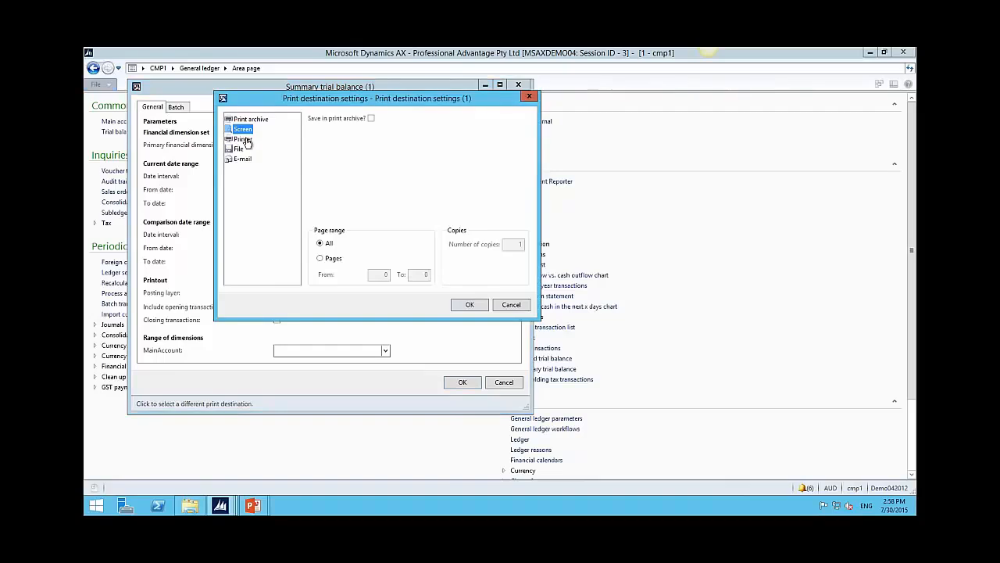
{"action": "left_click", "coordinate": [243, 139]}
{"action": "left_click", "coordinate": [250, 119]}
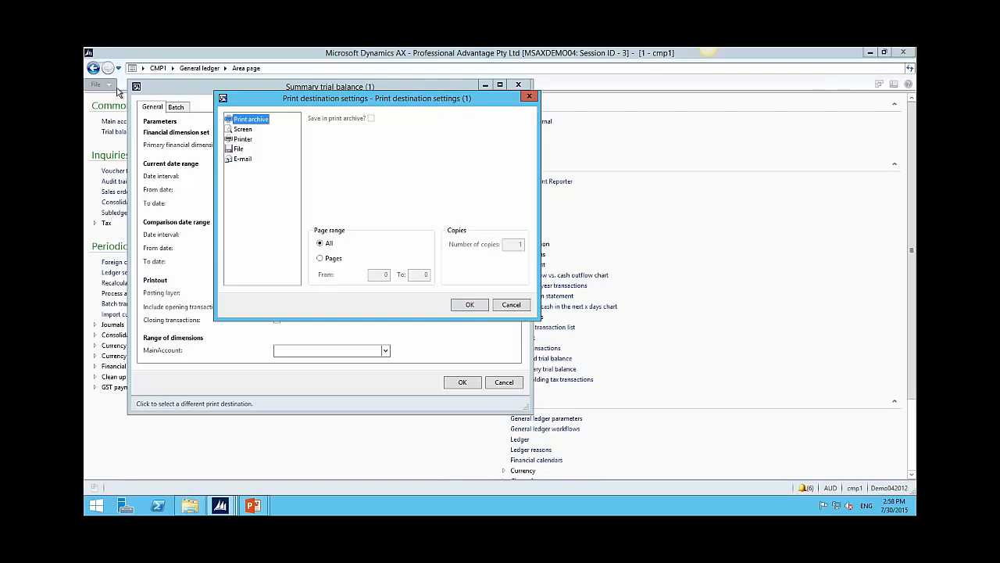
{"action": "left_click", "coordinate": [511, 304]}
Step: Open the latest archived Summary trial balance, DM000008.PDF, from the print archive
{"action": "left_click", "coordinate": [505, 382]}
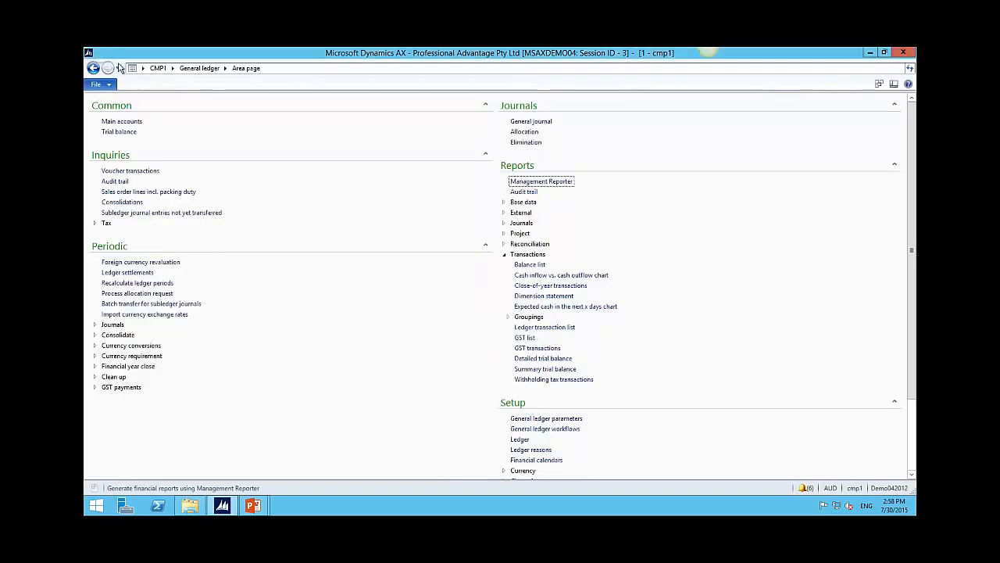
{"action": "left_click", "coordinate": [98, 84]}
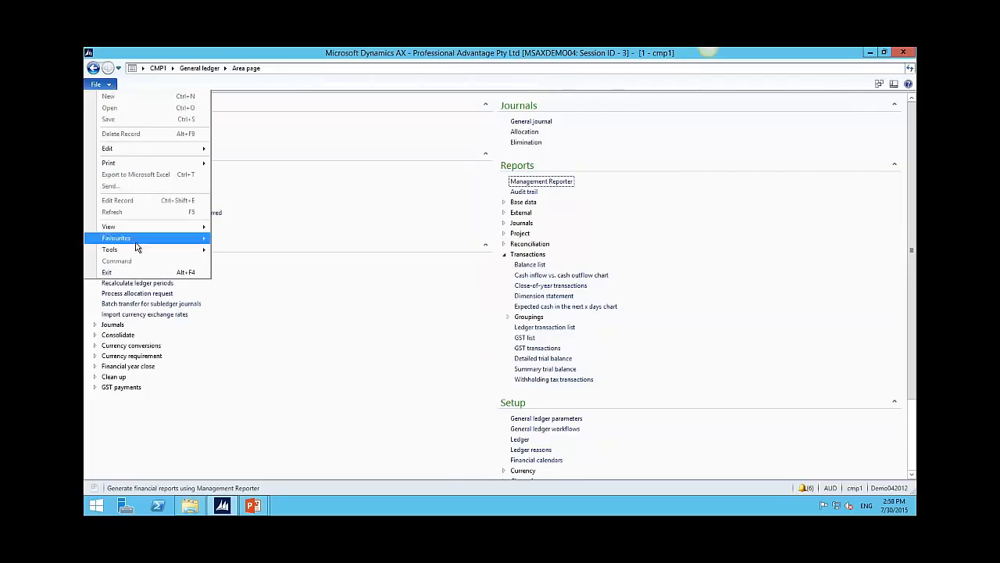
{"action": "mouse_move", "coordinate": [138, 250]}
{"action": "left_click", "coordinate": [287, 320]}
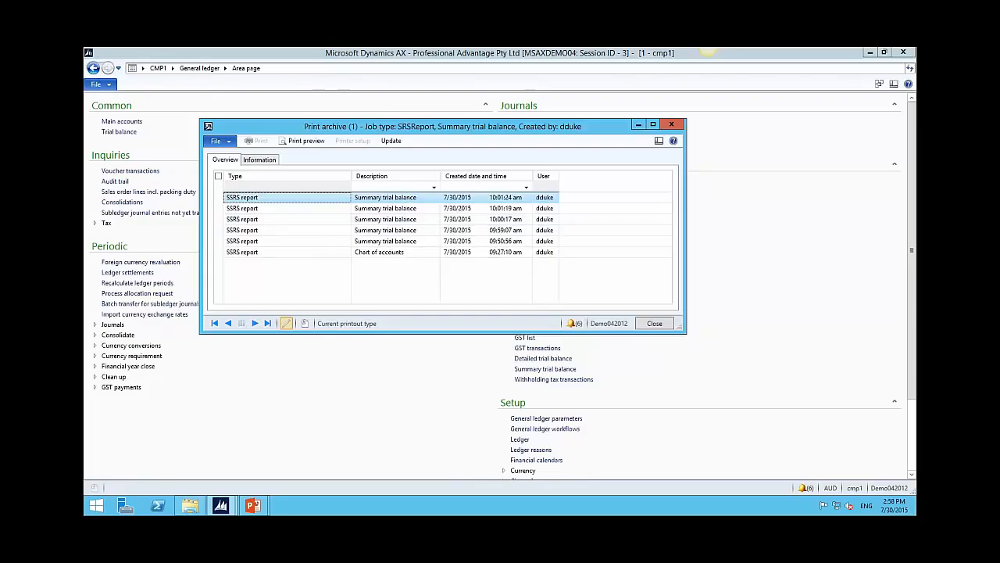
{"action": "left_click", "coordinate": [303, 140]}
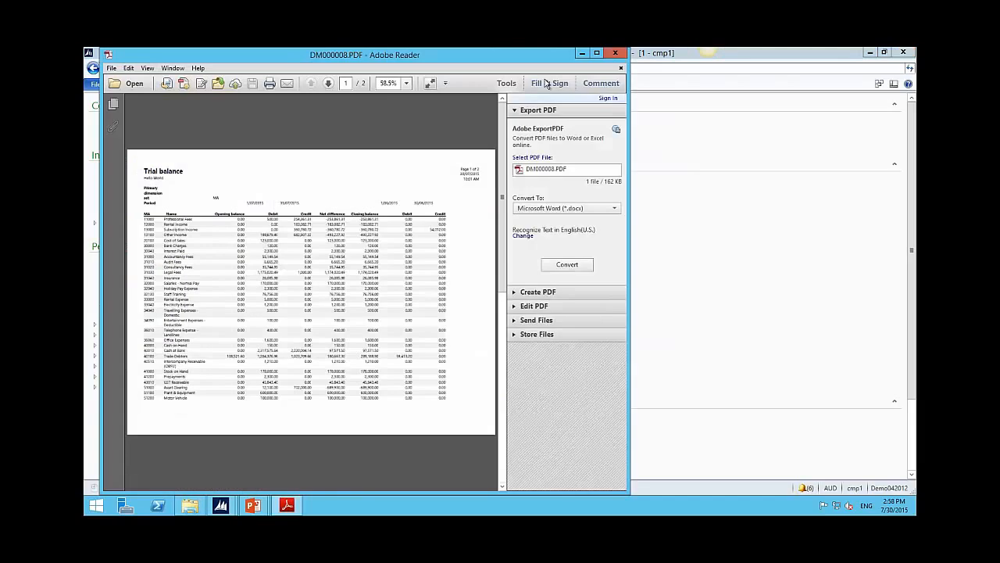
Step: Close the DM000008.PDF trial balance in Adobe Reader
{"action": "left_click", "coordinate": [616, 53]}
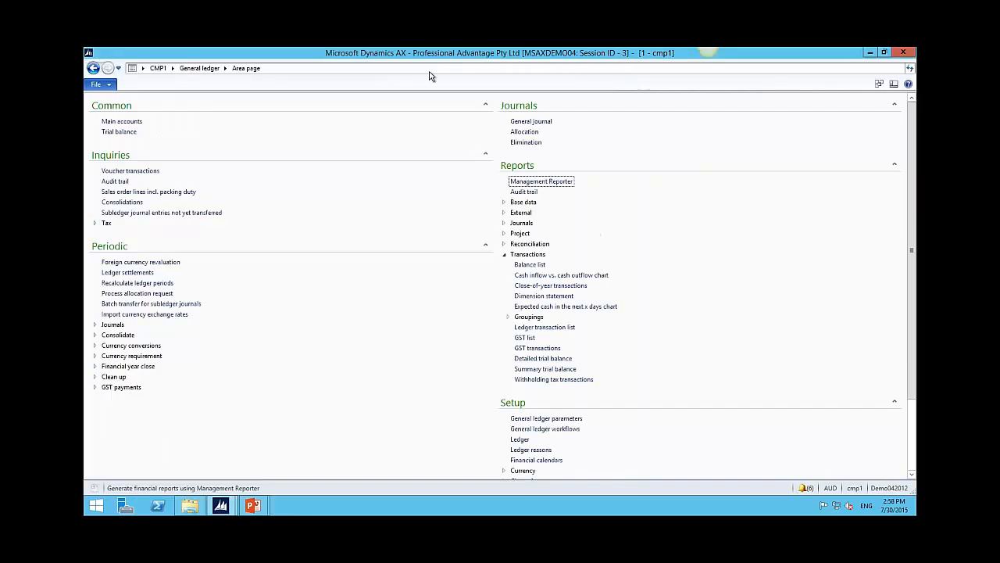
Step: Set the Summary trial balance destination to e-mail a PDF titled 'Summary Trial Balance for CMP1'
{"action": "left_click", "coordinate": [540, 370]}
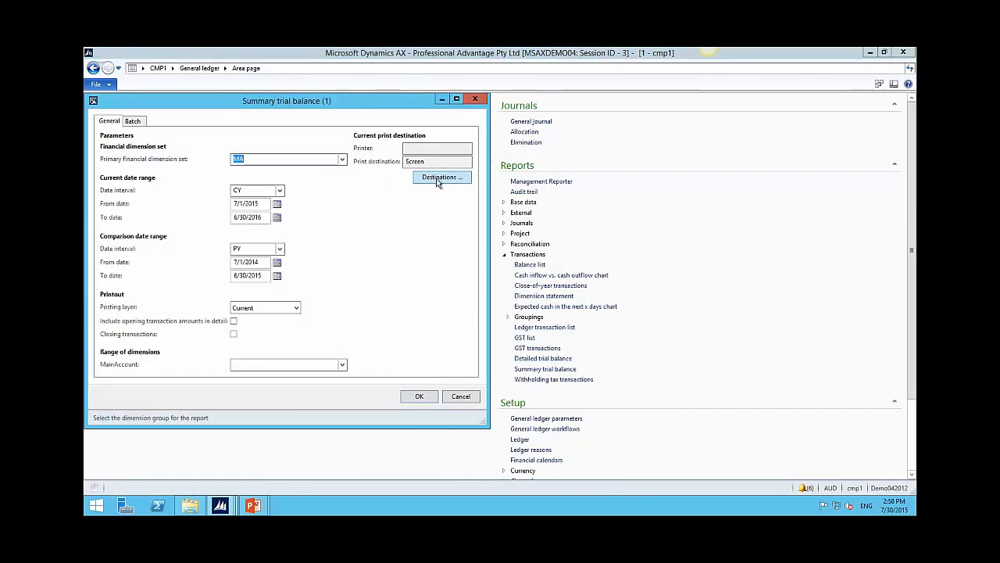
{"action": "left_click", "coordinate": [439, 179]}
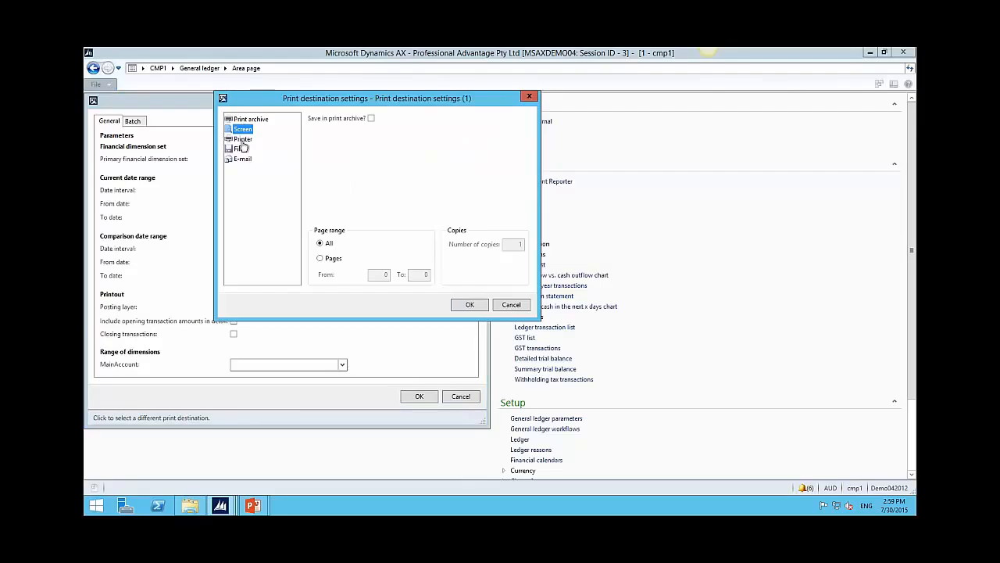
{"action": "left_click", "coordinate": [242, 160]}
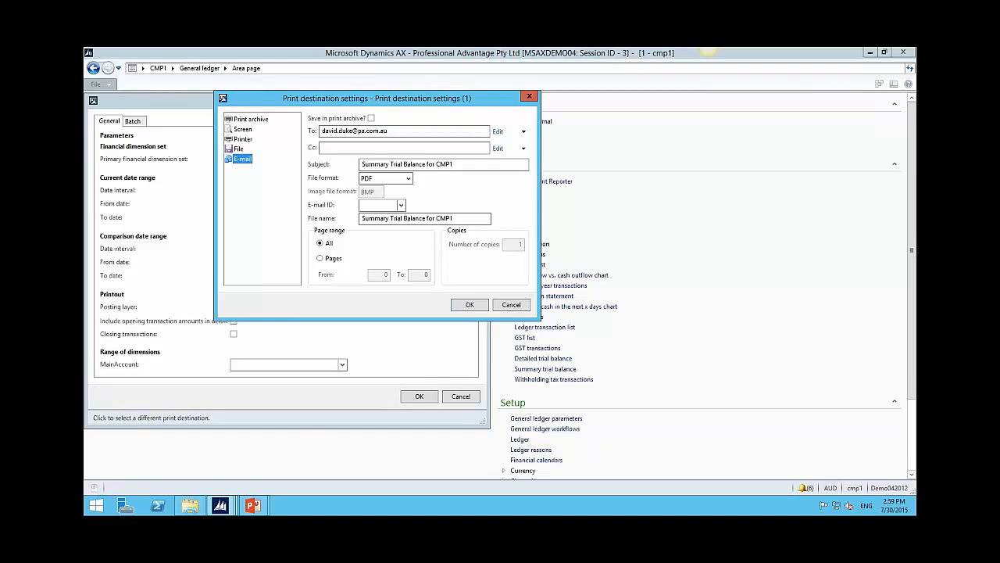
{"action": "left_click", "coordinate": [470, 305]}
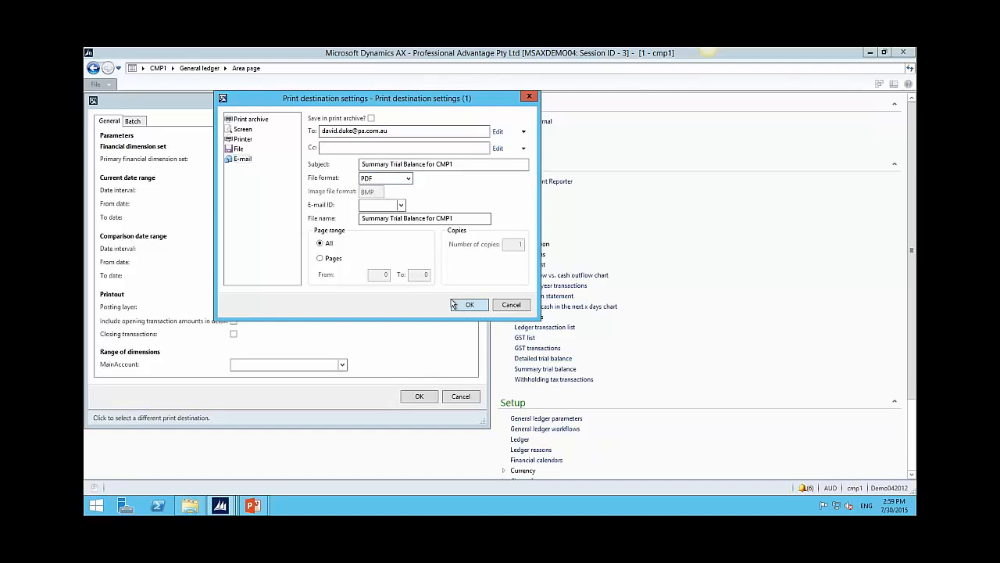
Step: Enable batch processing with a monthly recurrence on day 30 and no end date
{"action": "left_click", "coordinate": [141, 122]}
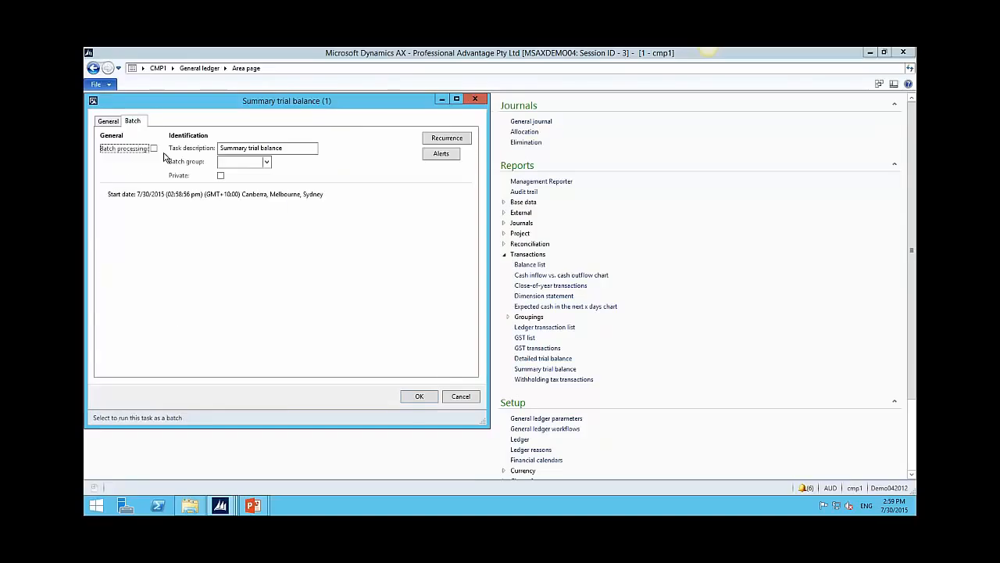
{"action": "left_click", "coordinate": [444, 138]}
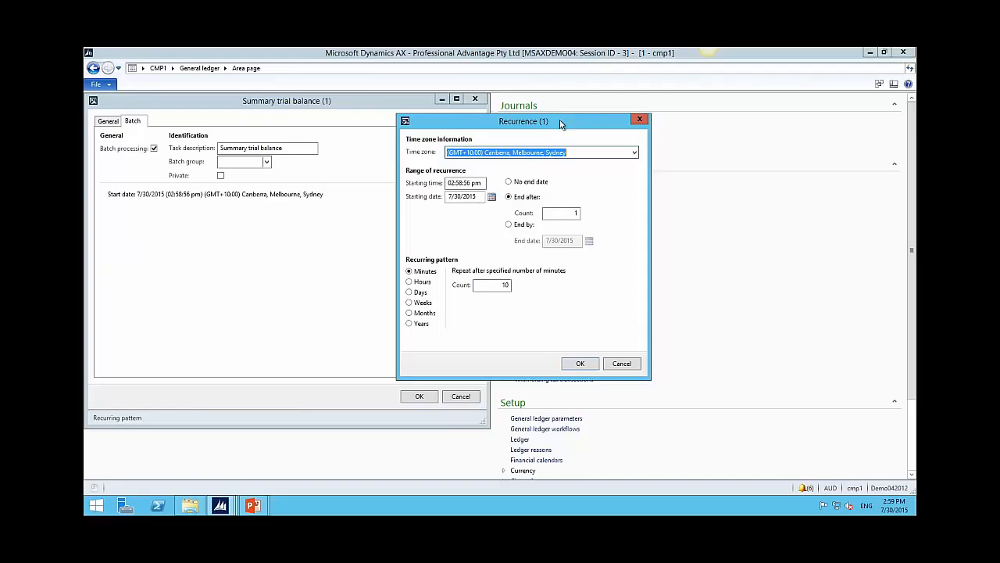
{"action": "left_click_drag", "start_coordinate": [560, 121], "coordinate": [593, 121]}
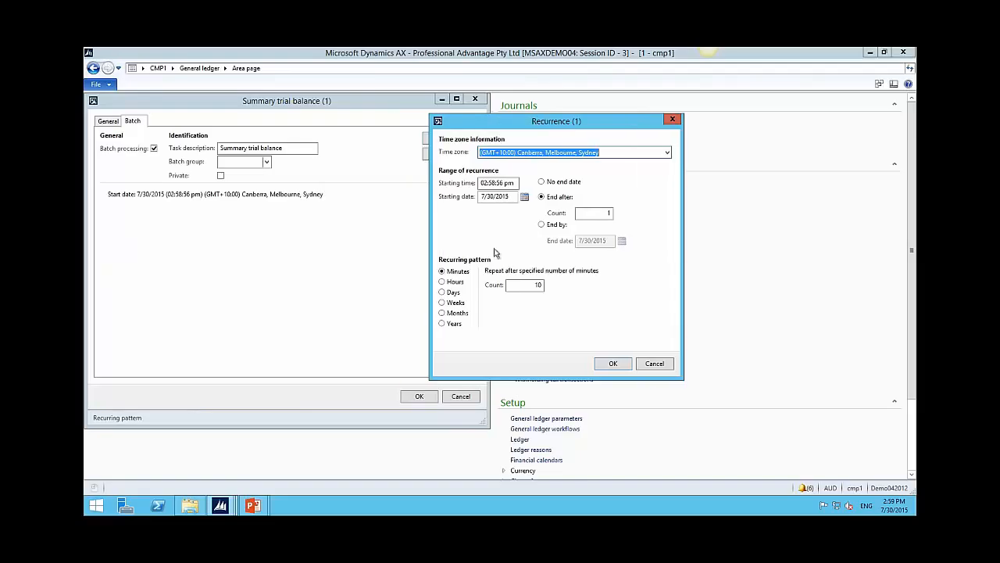
{"action": "left_click", "coordinate": [542, 183]}
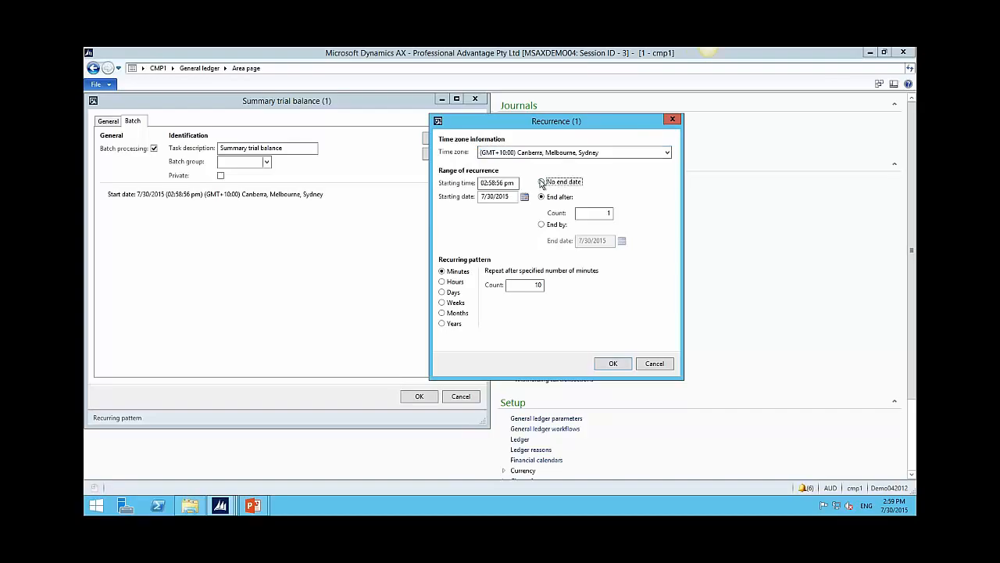
{"action": "left_click", "coordinate": [442, 313]}
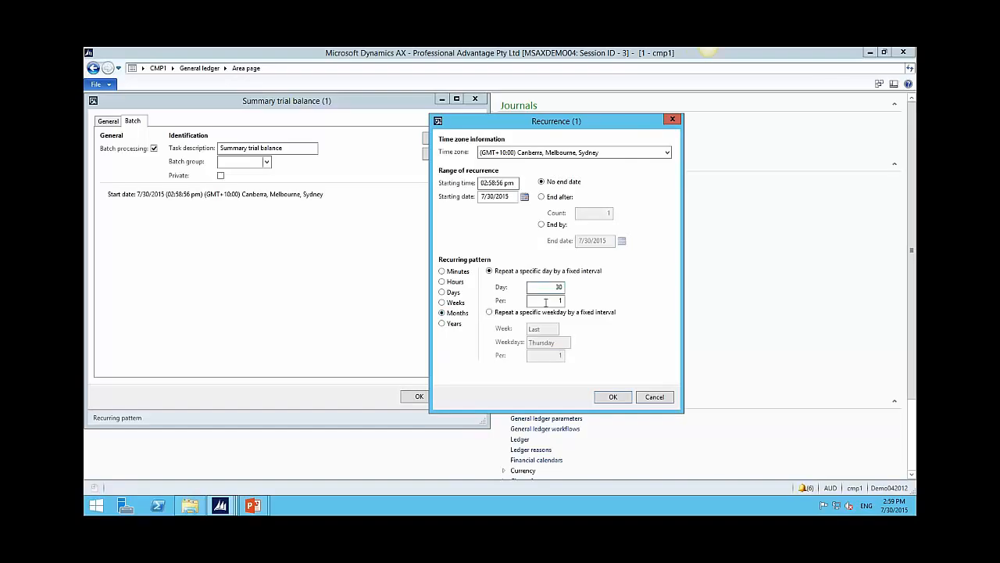
{"action": "left_click", "coordinate": [646, 397]}
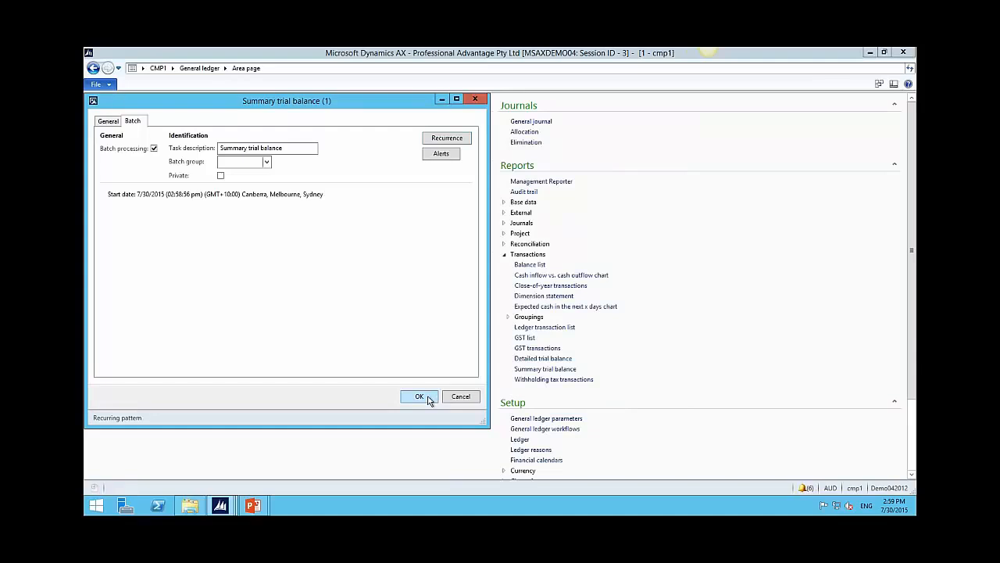
Step: Submit the Summary trial balance as a batch job and return toward the Print archive window
{"action": "left_click", "coordinate": [420, 397]}
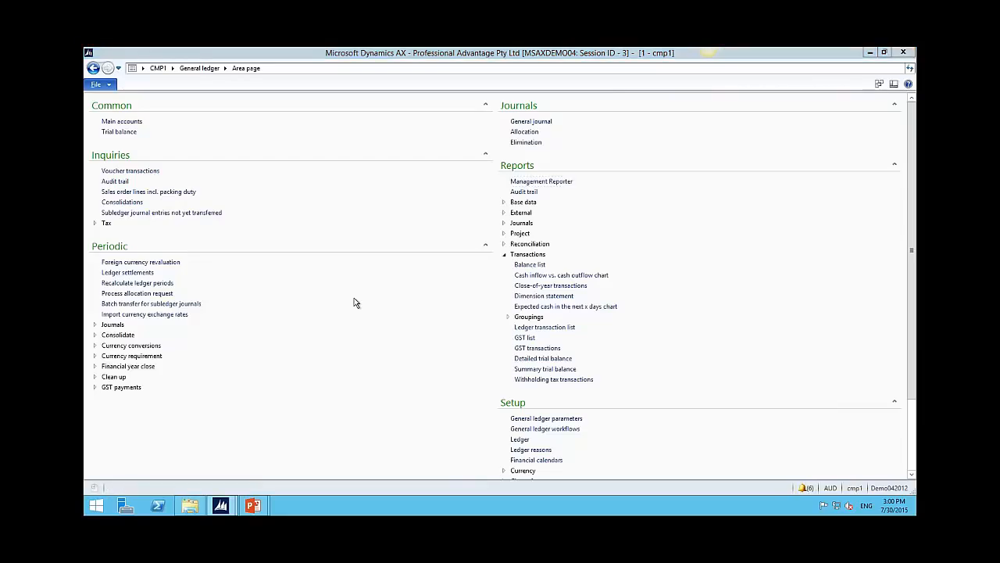
{"action": "key", "text": "alt+Tab"}
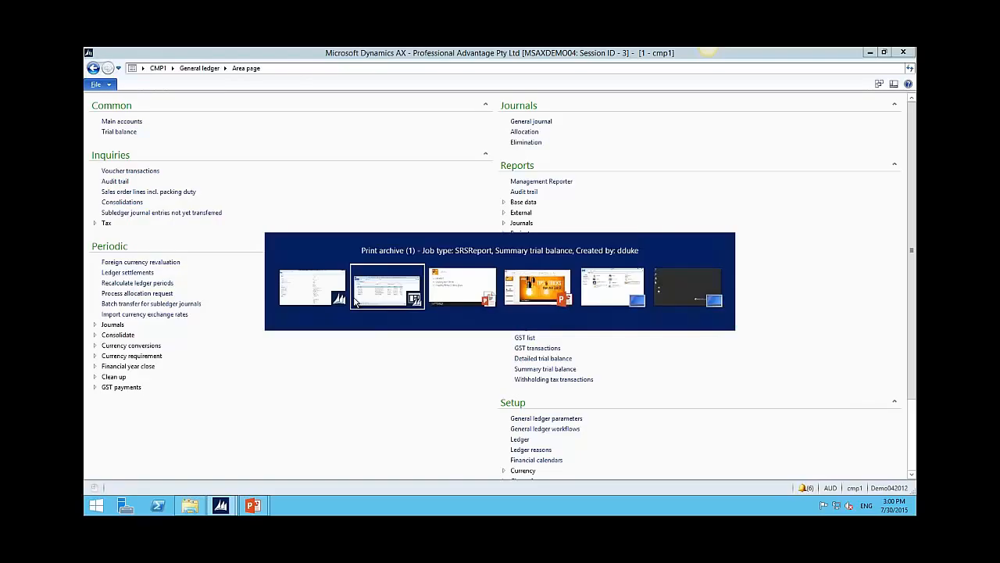